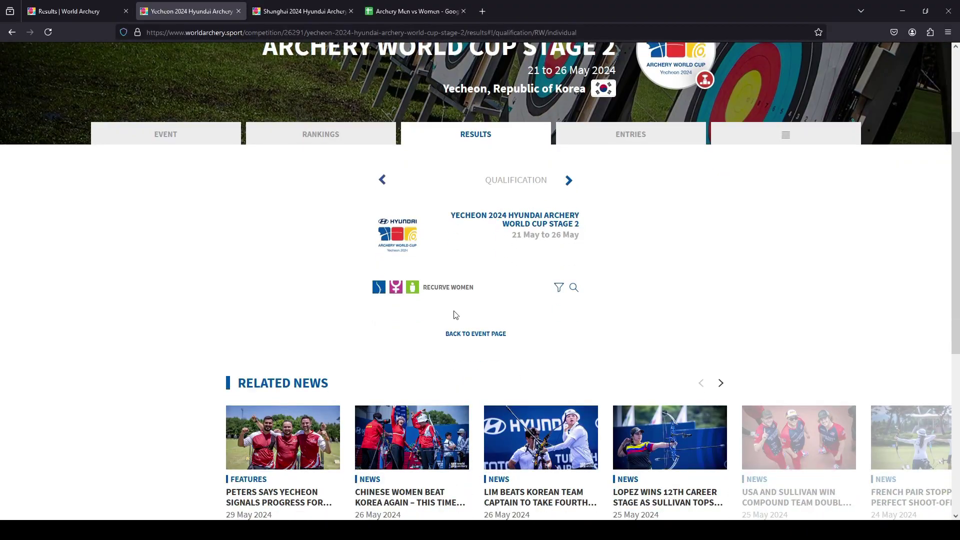
Copy the Yecheon recurve women qualification results into the Archery Men vs Women spreadsheet, pasting below the men's rows at A131.
drag(356, 320, 576, 288)
click(415, 11)
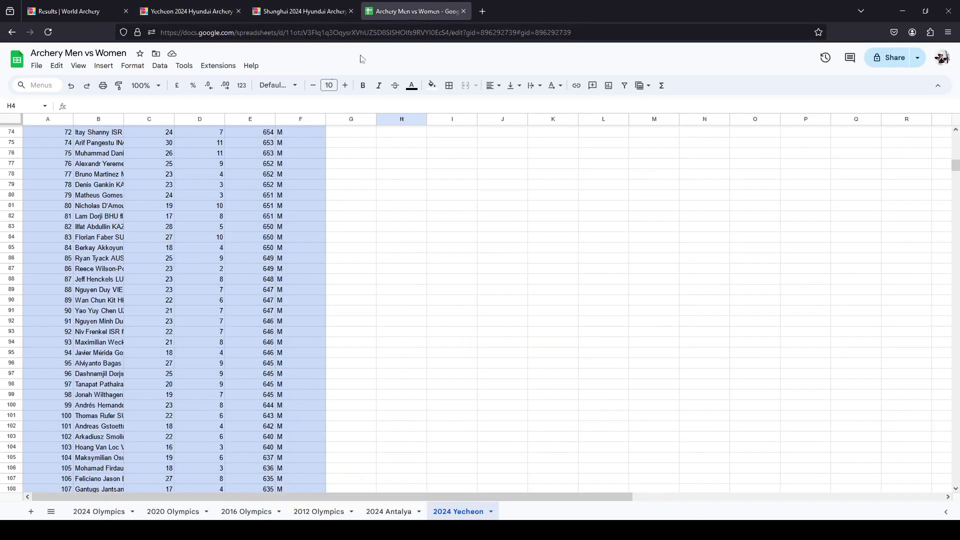
scroll(255, 210, down, 8)
click(36, 326)
key(ctrl+v)
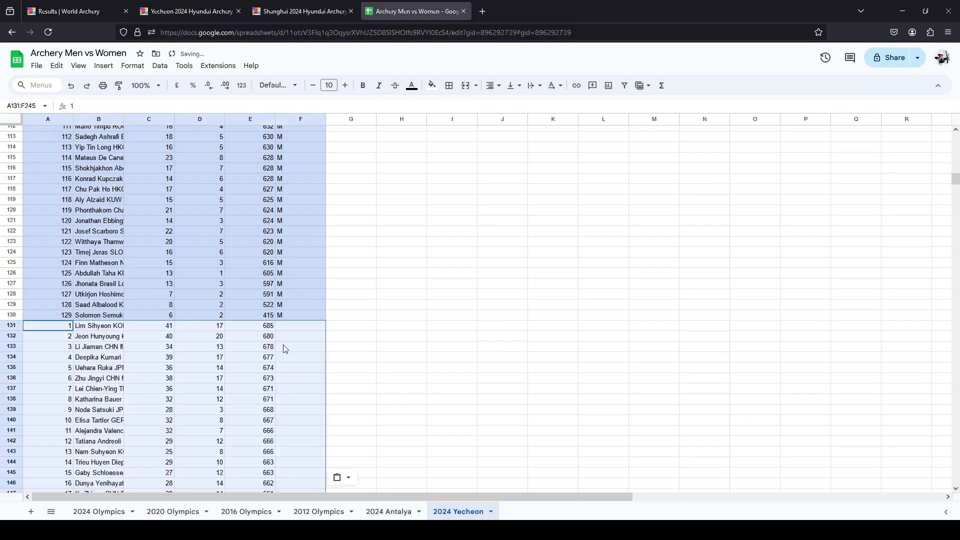
Mark all the pasted women's rows with F in column F, starting at F131.
click(302, 360)
click(59, 331)
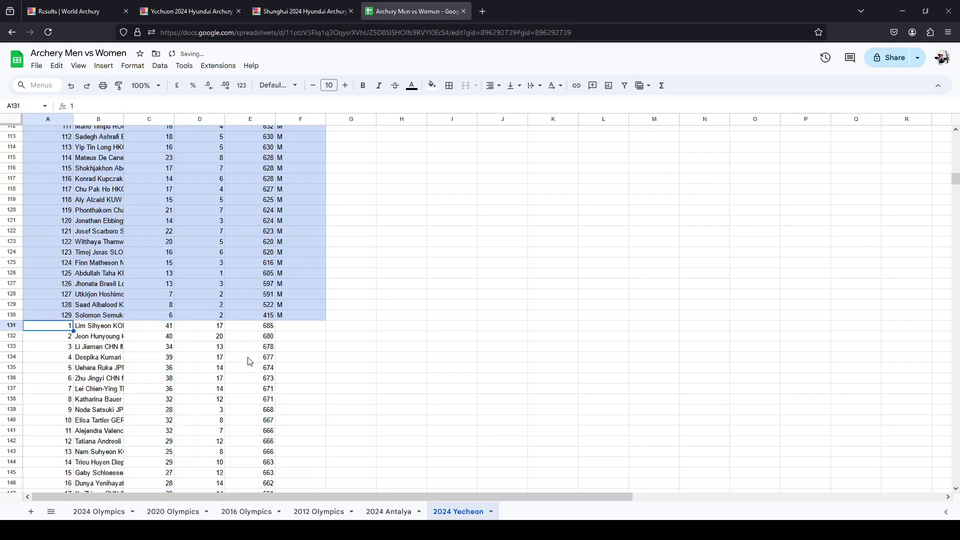
click(302, 327)
text(F)
click(317, 347)
Shade the women's rows A131:F245 with a light magenta fill.
shift+click(52, 302)
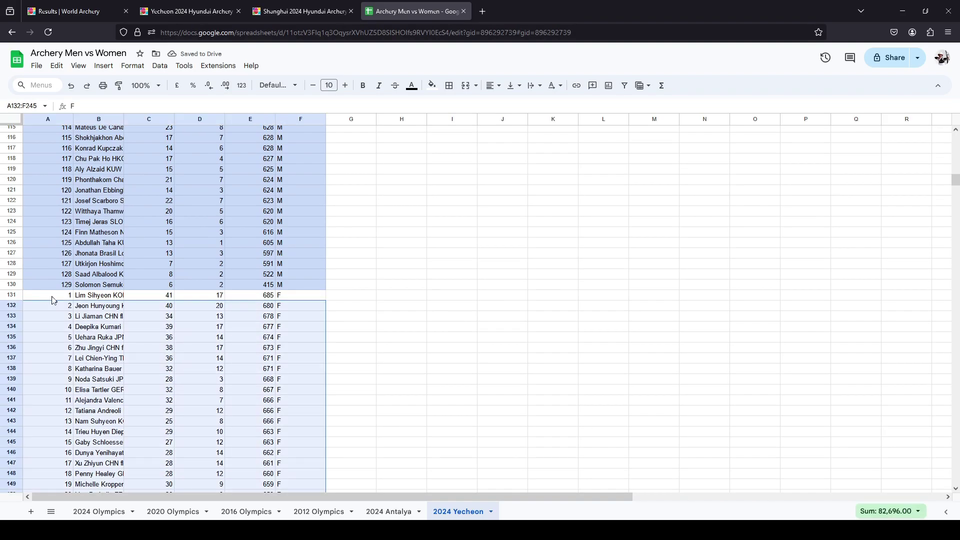
shift+click(52, 298)
click(432, 85)
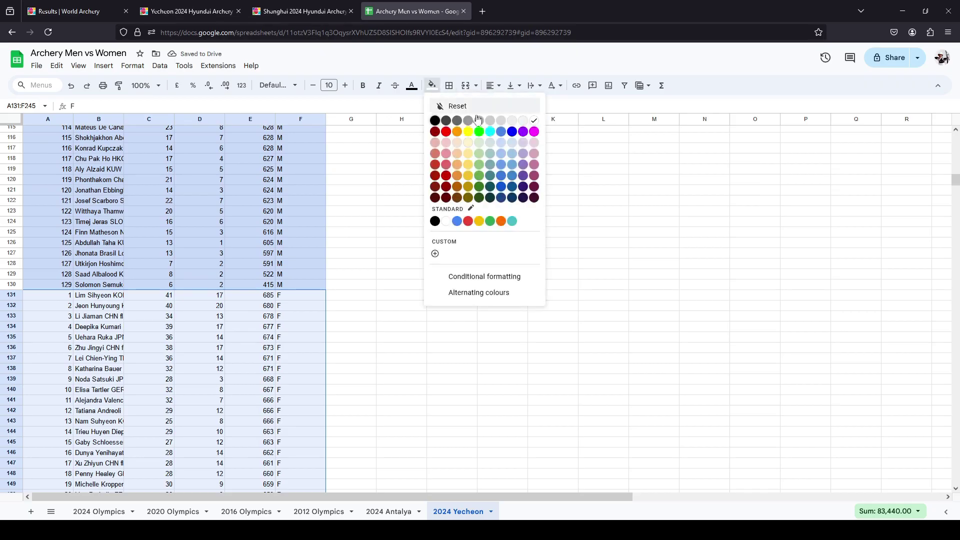
click(535, 144)
click(169, 318)
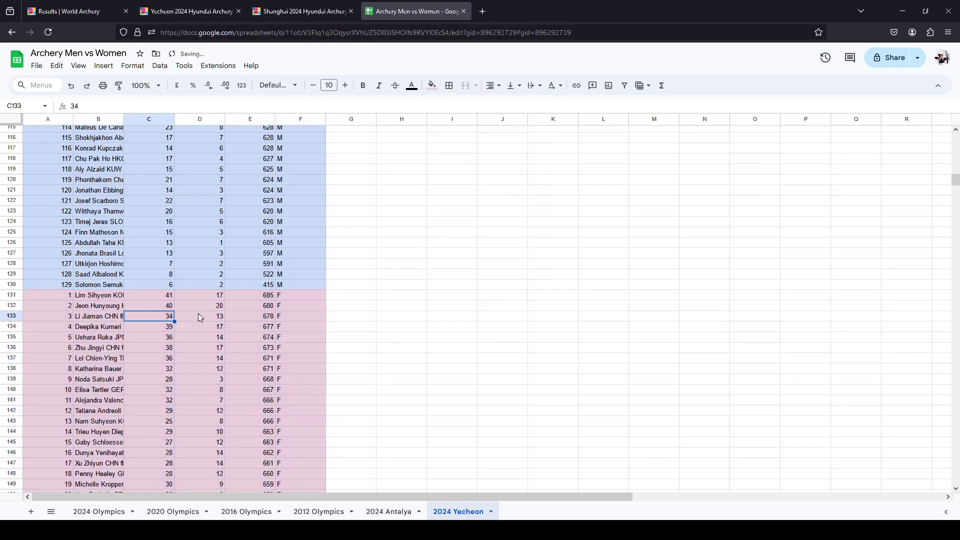
Delete columns C and D between the names and total scores, and the rank column A.
scroll(198, 317, up, 10)
drag(149, 119, 200, 119)
key(ctrl+alt+minus)
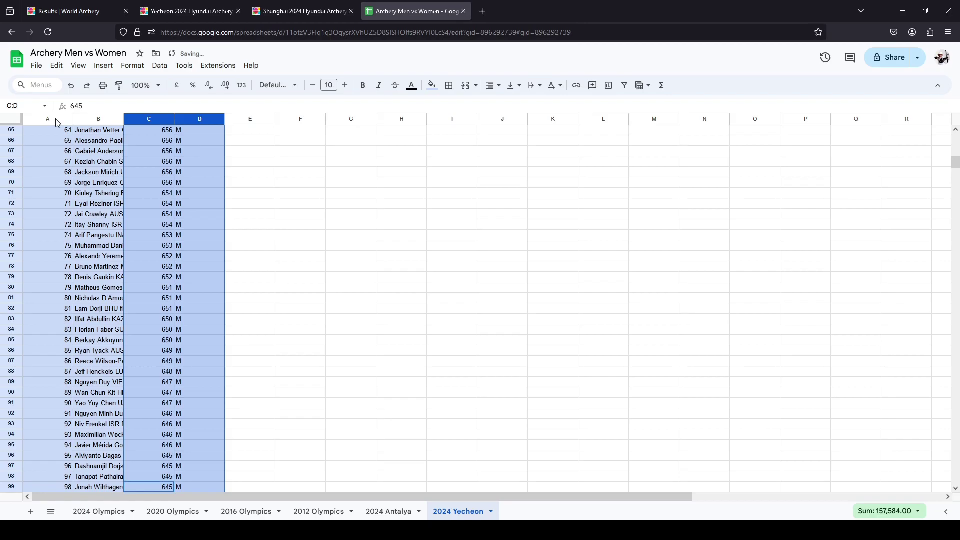
click(56, 119)
right_click(47, 118)
click(100, 235)
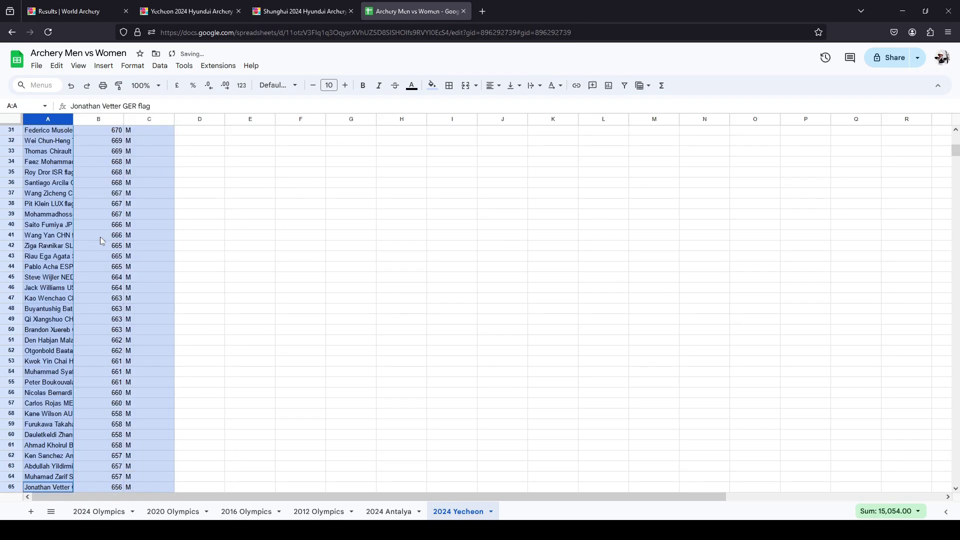
click(100, 244)
Fit the widths of the name, score and gender columns to their contents.
scroll(105, 230, up, 6)
click(72, 119)
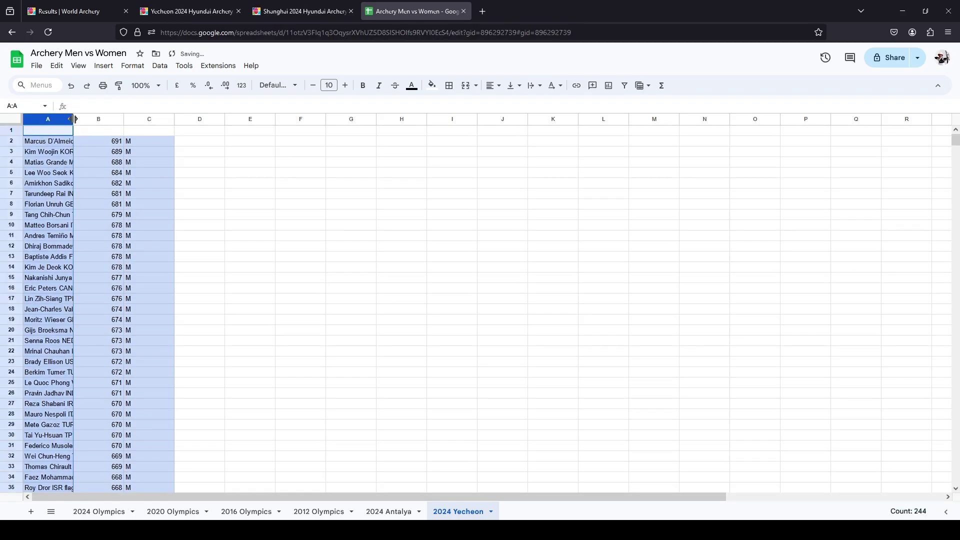
double_click(75, 119)
double_click(213, 119)
double_click(228, 120)
Add a filter to the data and sort the archers by score in column B, highest first.
key(ctrl+alt+r)
click(173, 130)
click(100, 163)
click(175, 183)
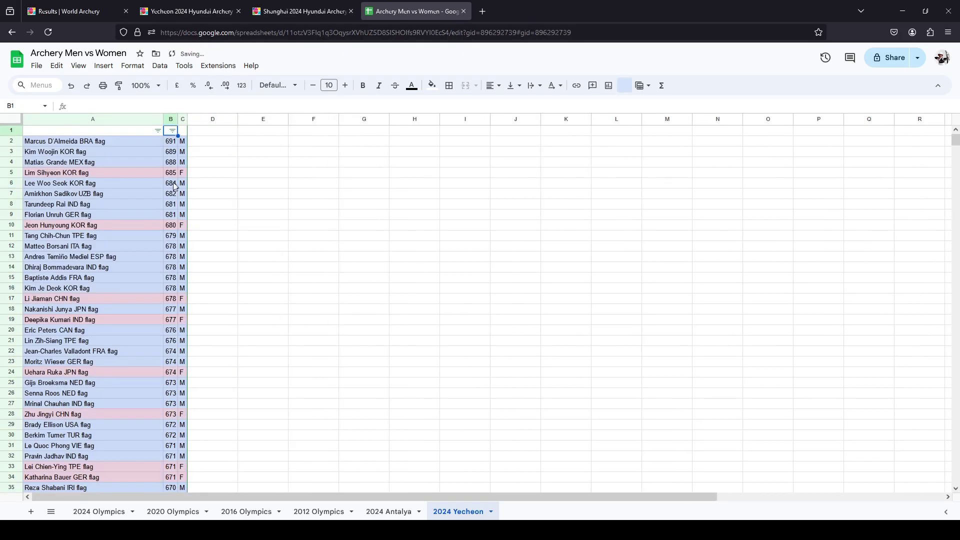
Locate the cutoff after the 64 highest scores in the sorted list and select cell A66.
scroll(125, 345, down, 14)
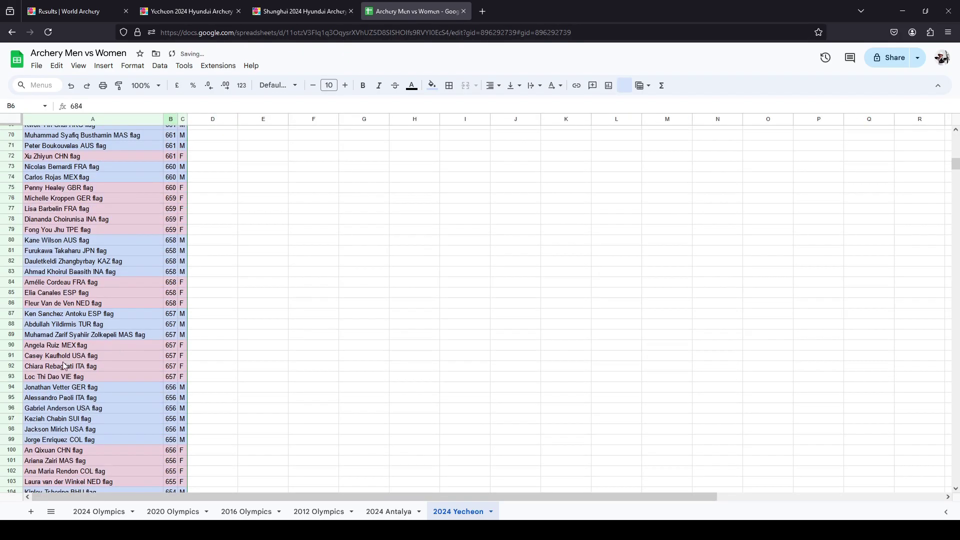
scroll(64, 366, up, 6)
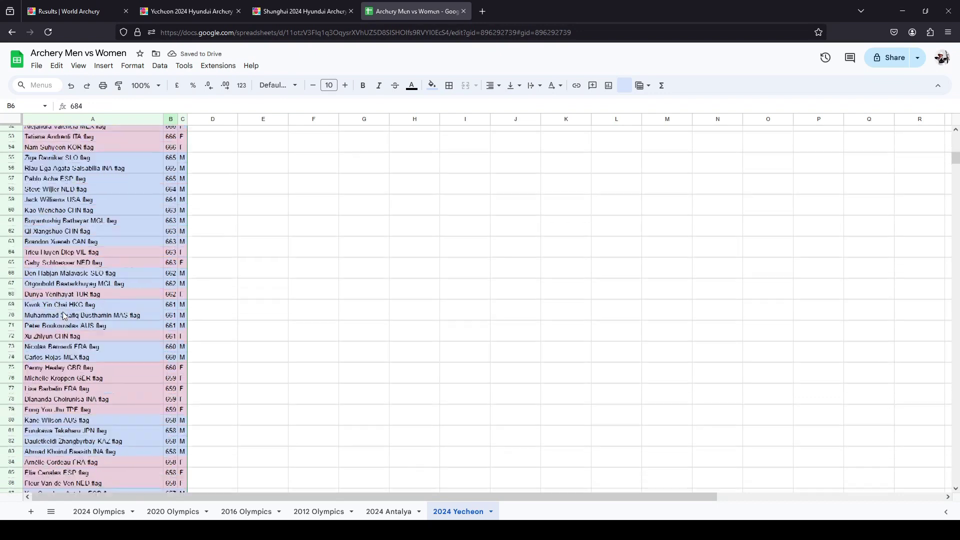
click(36, 273)
scroll(190, 371, down, 10)
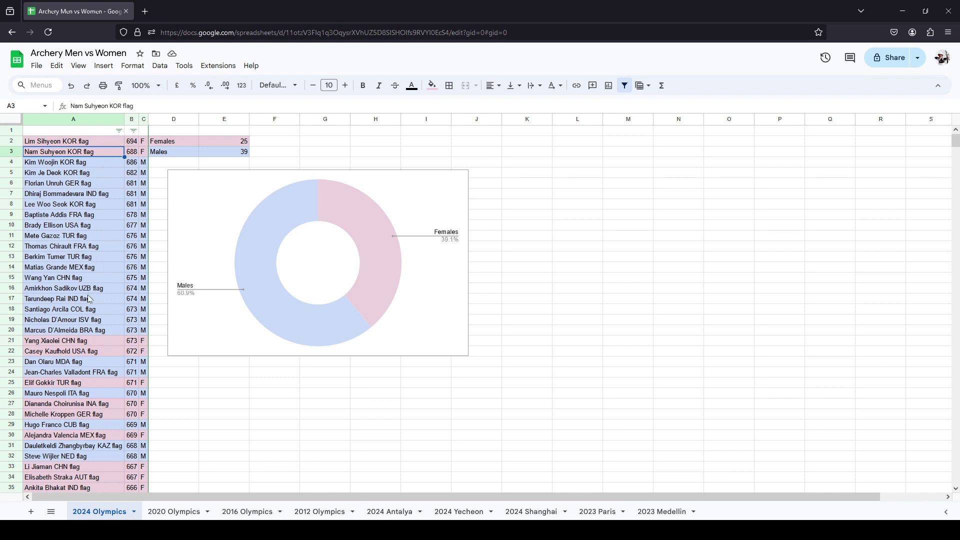
Review the 2024 Olympics top-64 list and its chart of females versus males.
scroll(98, 324, down, 10)
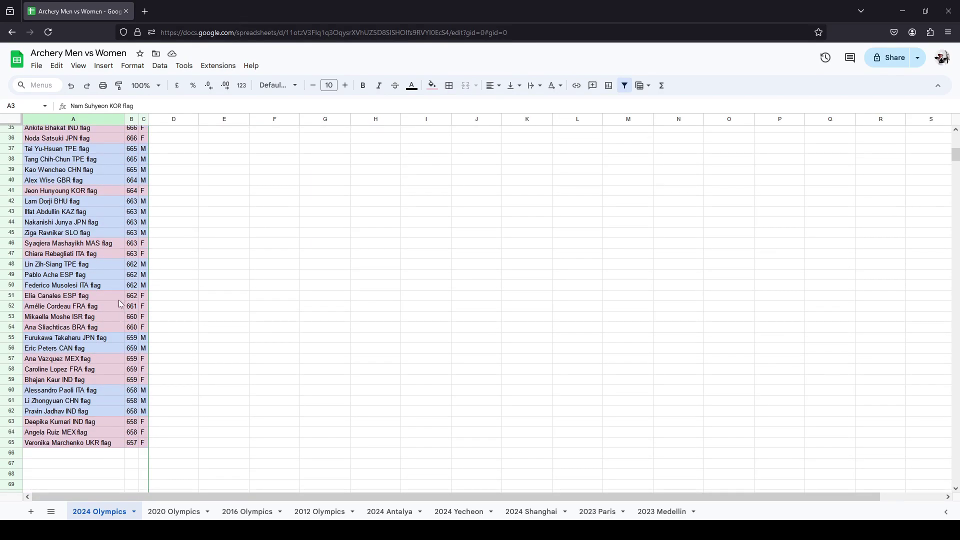
scroll(117, 310, up, 3)
scroll(117, 296, up, 9)
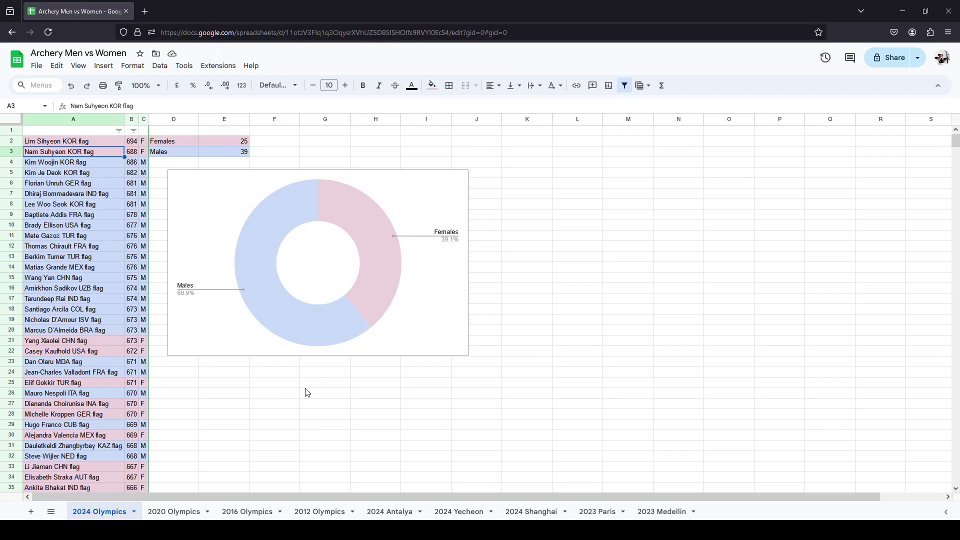
scroll(309, 390, down, 1)
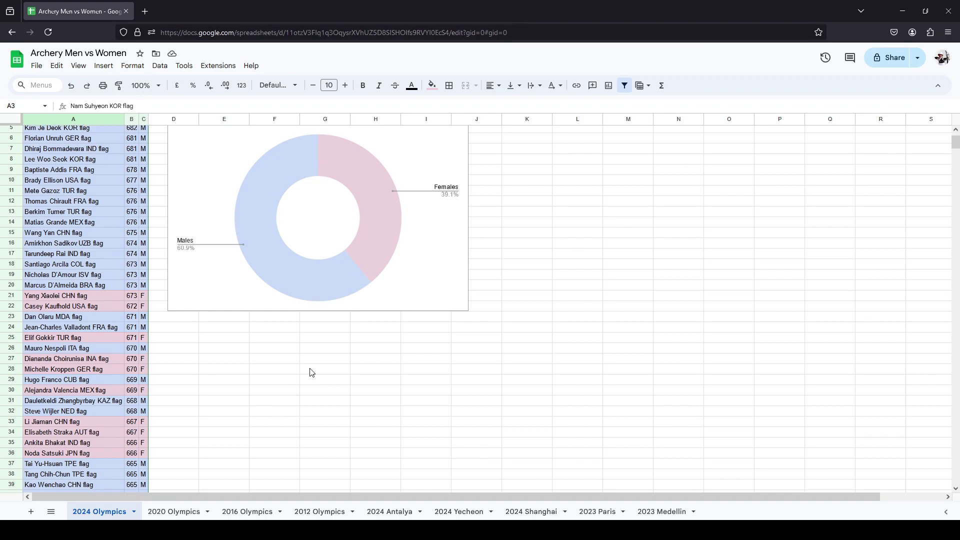
scroll(312, 374, up, 1)
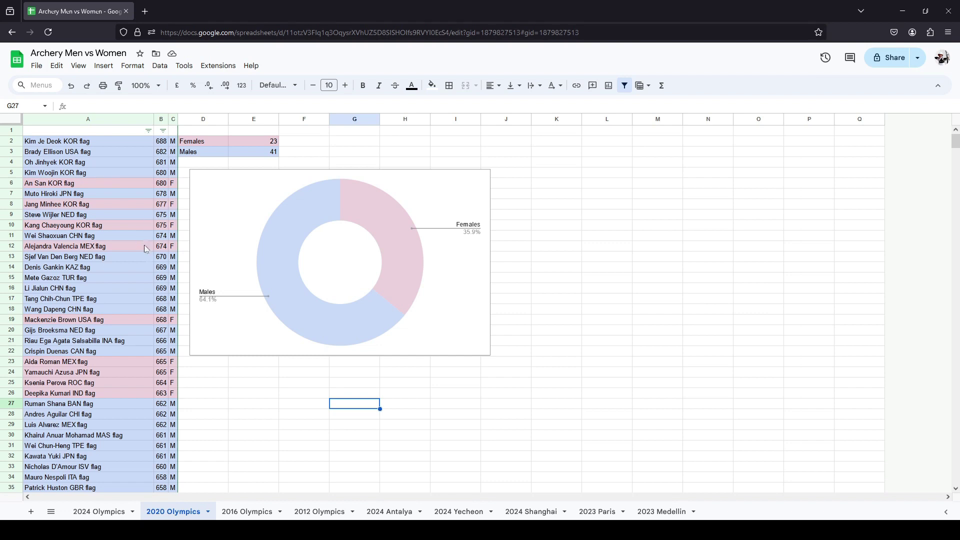
Review the 2020 Olympics combined ranking for where men and women place, along with its gender chart.
scroll(149, 264, down, 6)
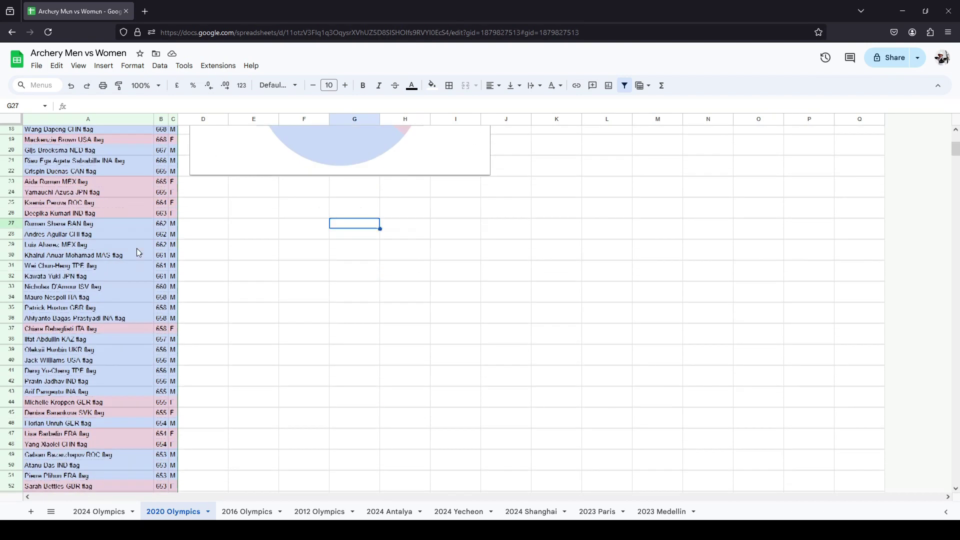
scroll(137, 248, down, 9)
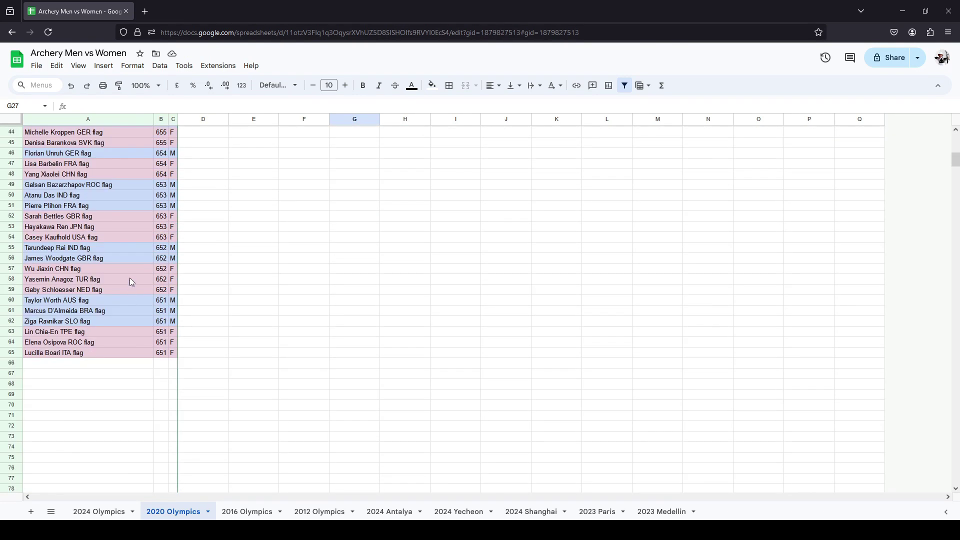
scroll(130, 280, up, 4)
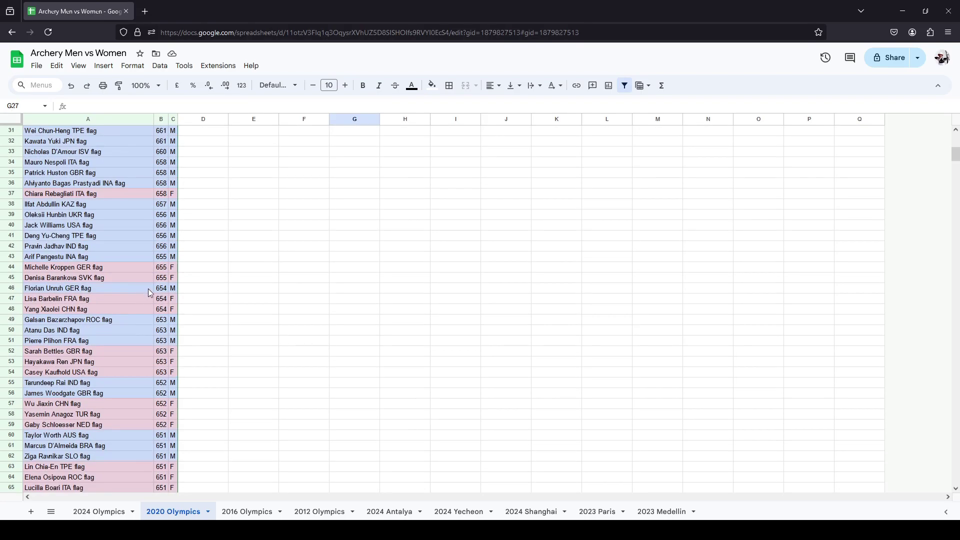
scroll(148, 289, up, 2)
scroll(149, 292, down, 2)
scroll(149, 295, down, 2)
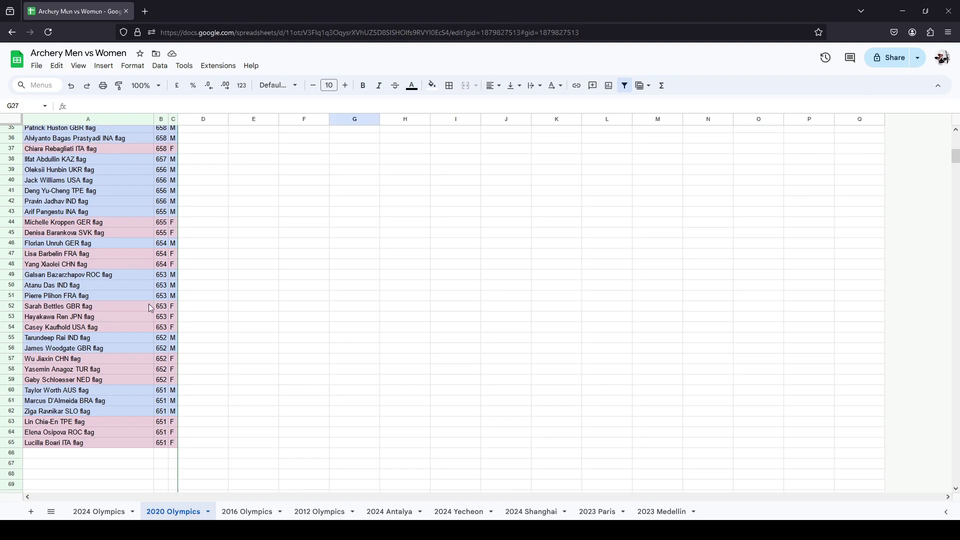
scroll(170, 310, up, 15)
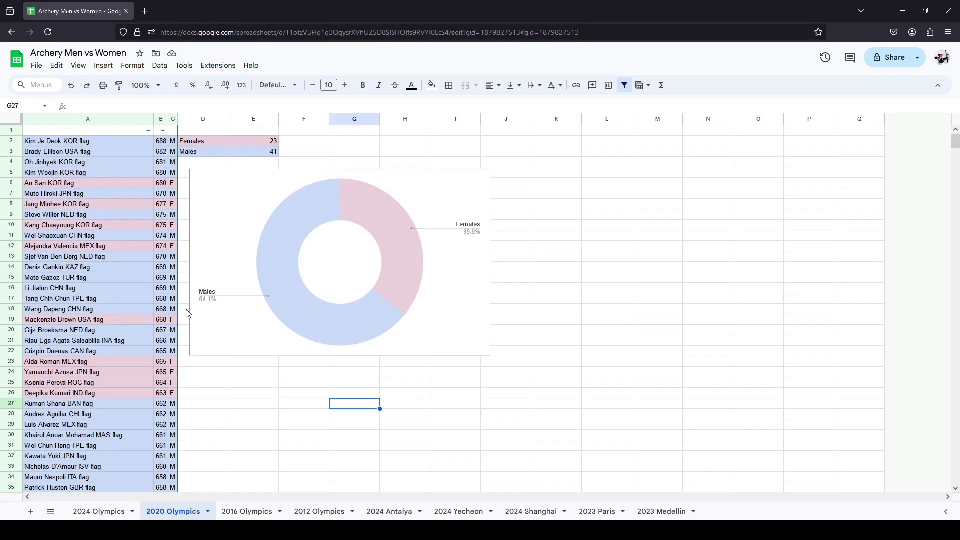
Open the 2016 Olympics sheet and examine the full ranking list and gender split chart.
click(247, 511)
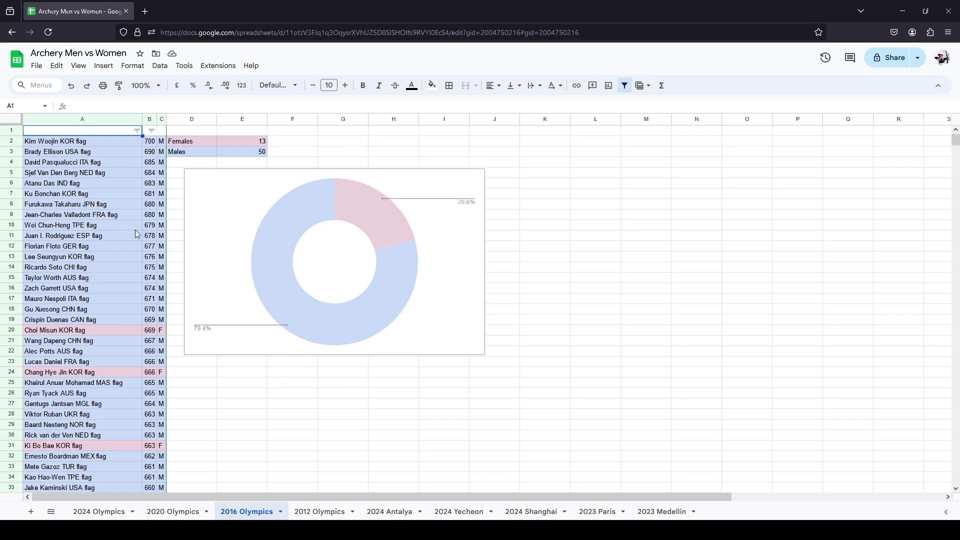
scroll(123, 242, down, 5)
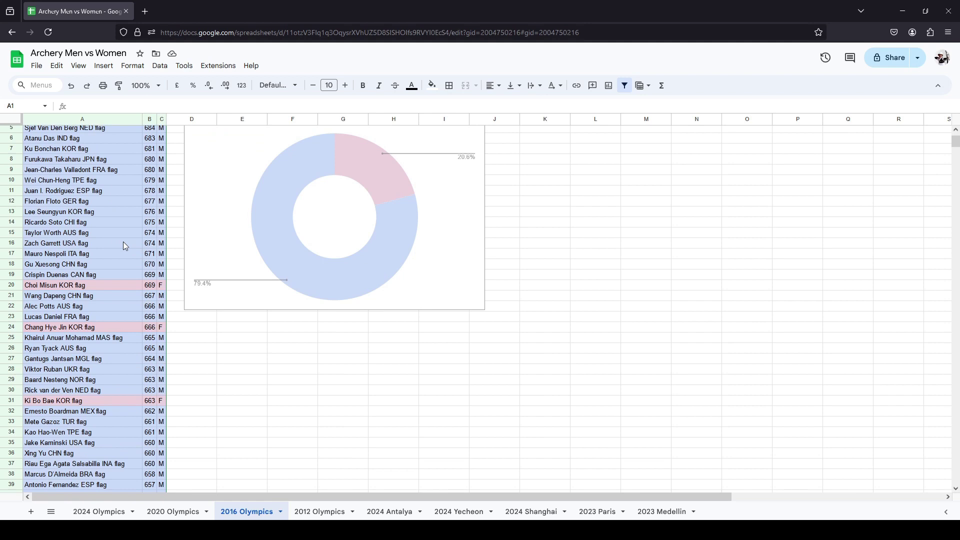
scroll(125, 273, down, 7)
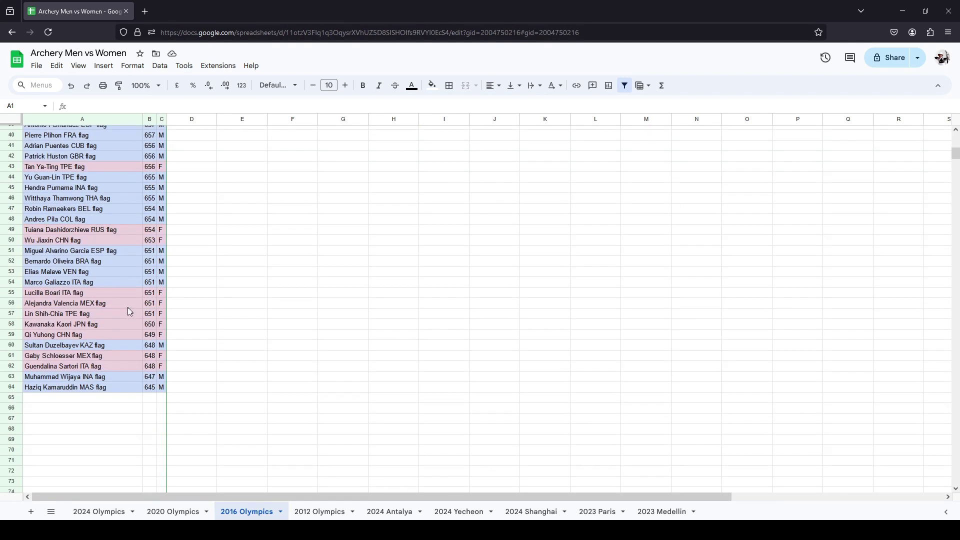
scroll(129, 331, up, 13)
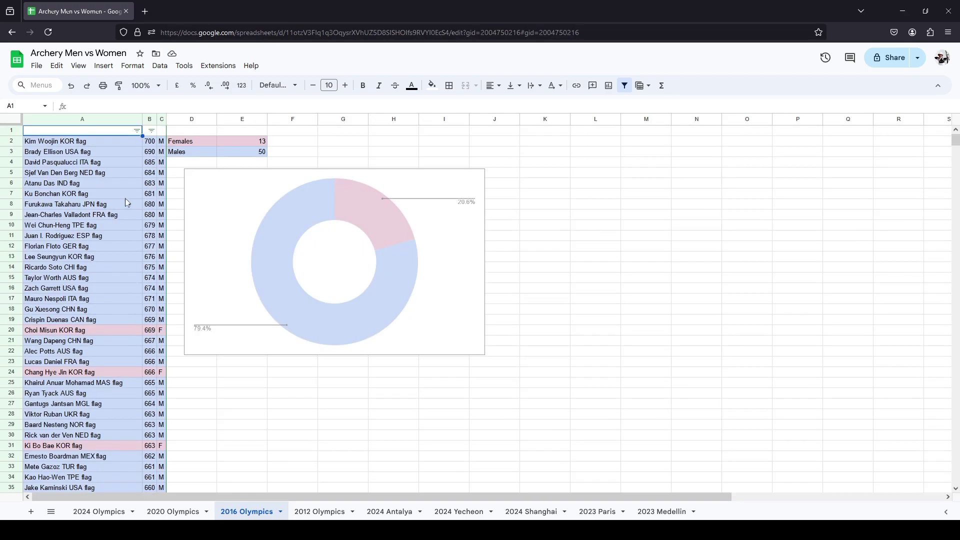
Open the 2012 Olympics sheet and examine how men and women are distributed through the ranking.
click(315, 508)
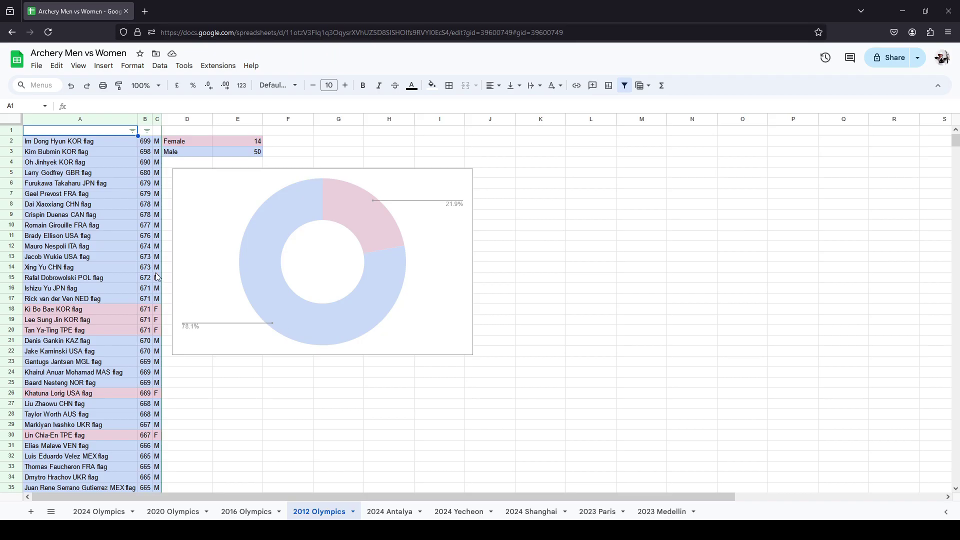
scroll(156, 285, down, 3)
scroll(156, 292, down, 10)
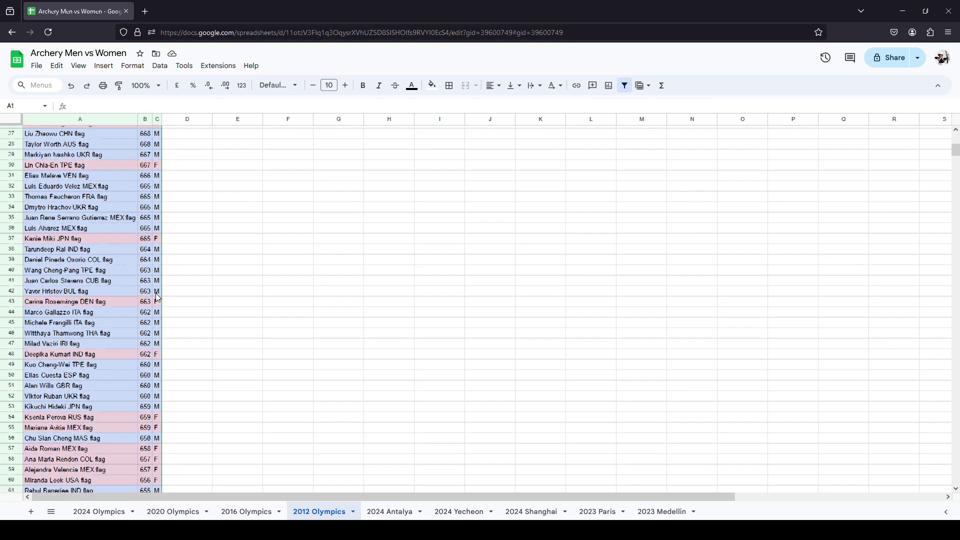
scroll(159, 294, up, 4)
scroll(170, 296, up, 9)
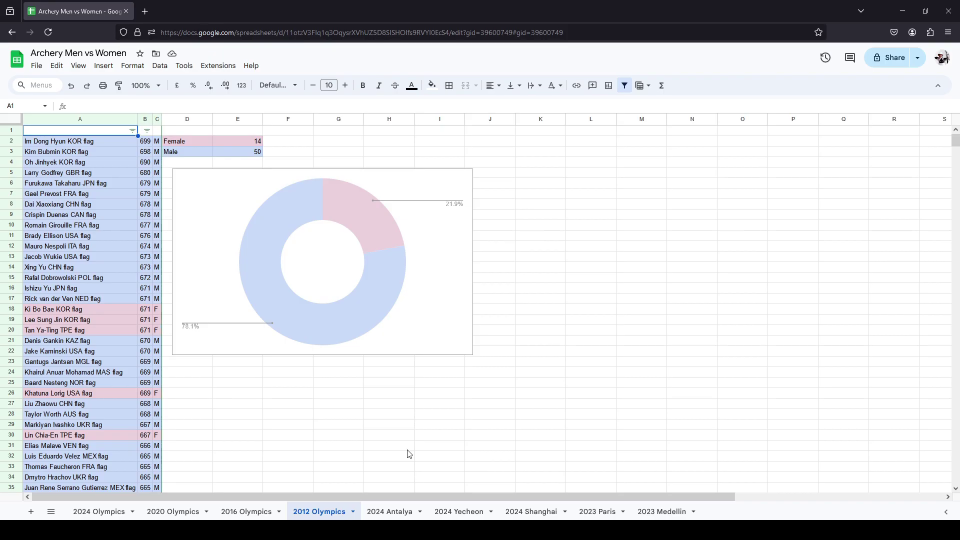
Open the 2024 Antalya sheet and examine its ranking list and gender split chart.
click(400, 512)
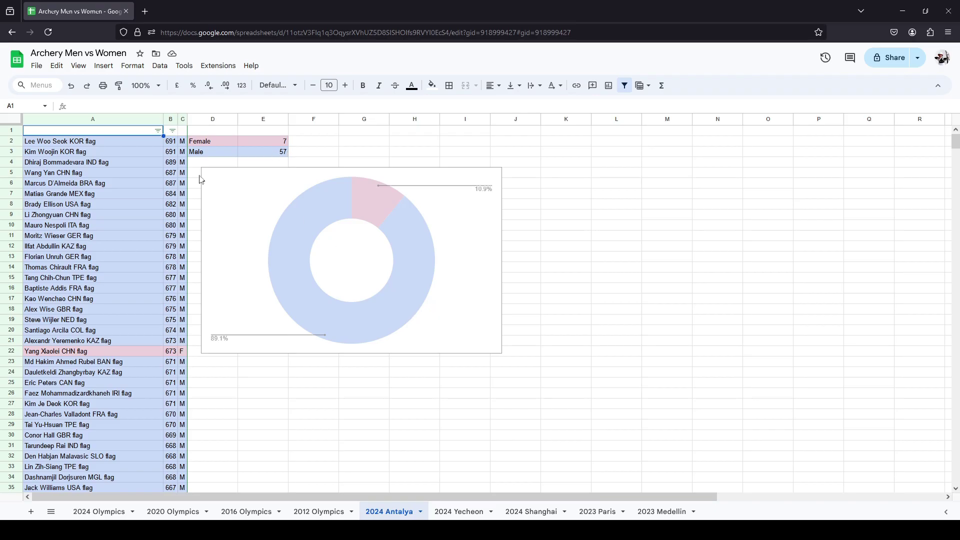
scroll(167, 315, down, 2)
scroll(167, 315, down, 15)
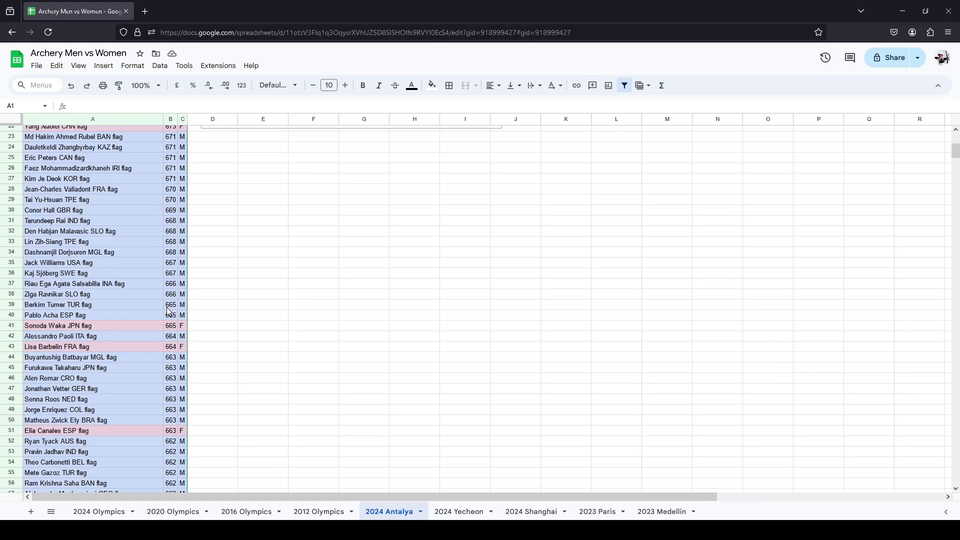
scroll(168, 309, up, 17)
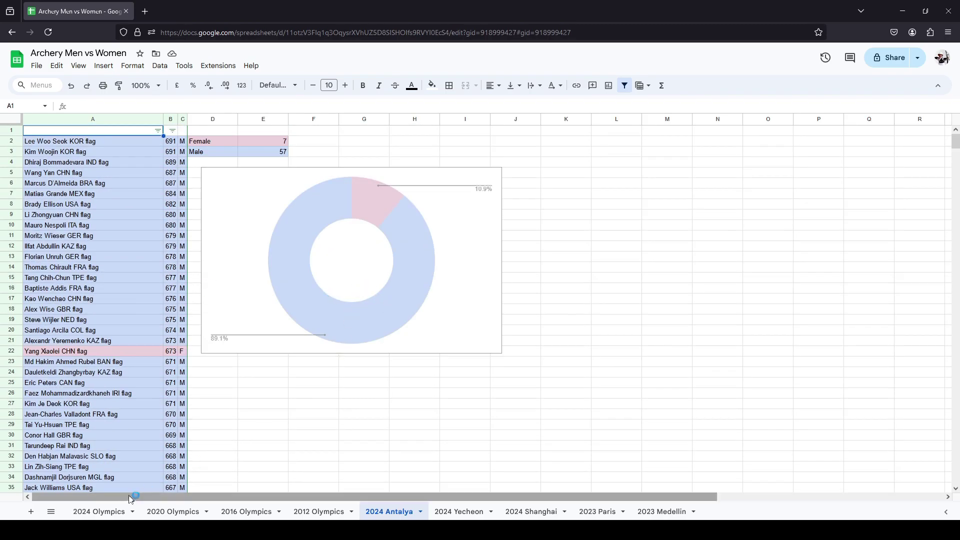
Compare the 2024 Olympics gender chart with the 2024 Antalya sheet, rechecking the women's positions in the Antalya list.
click(108, 511)
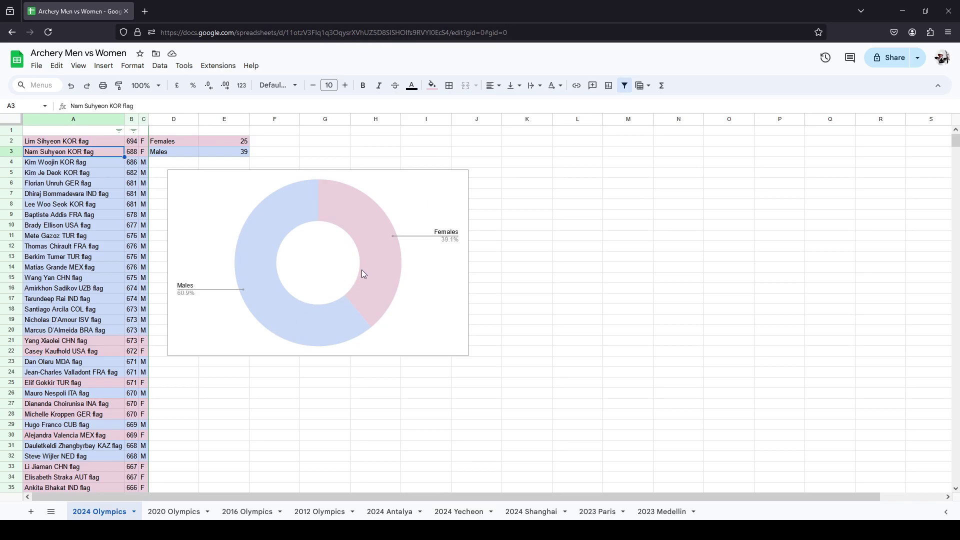
click(401, 513)
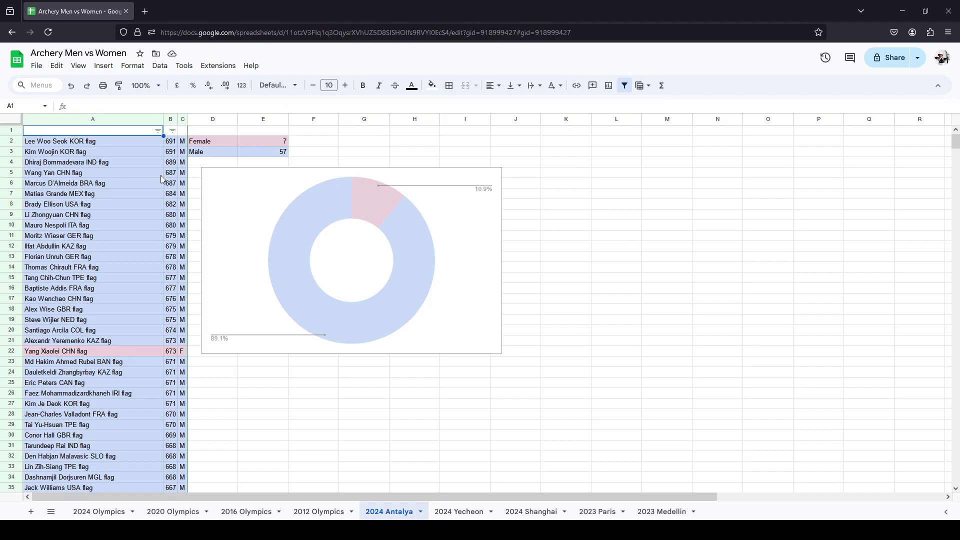
scroll(155, 248, down, 5)
scroll(155, 248, up, 5)
scroll(157, 247, down, 6)
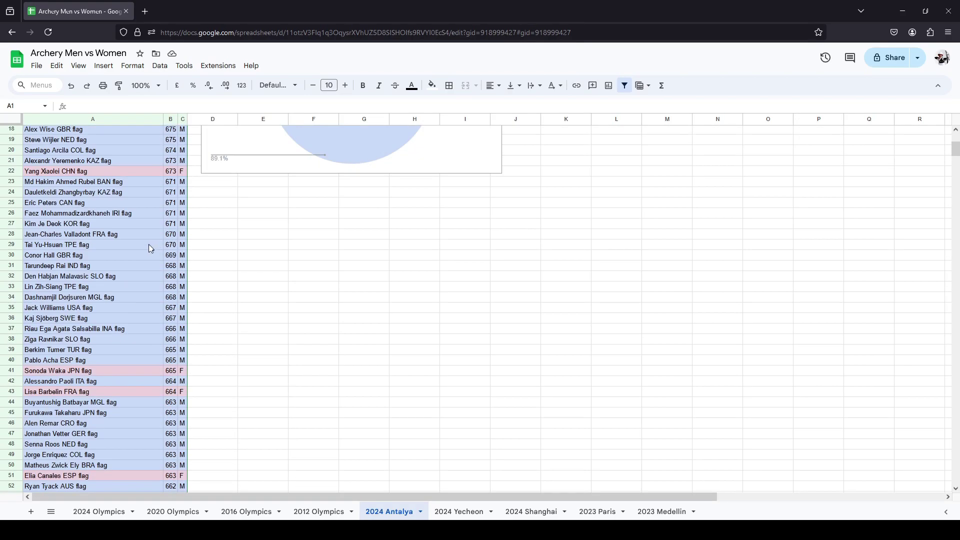
Examine the remaining rows of the 2024 Antalya ranking and return to its gender split chart.
scroll(151, 262, down, 4)
scroll(151, 257, down, 4)
scroll(151, 256, up, 13)
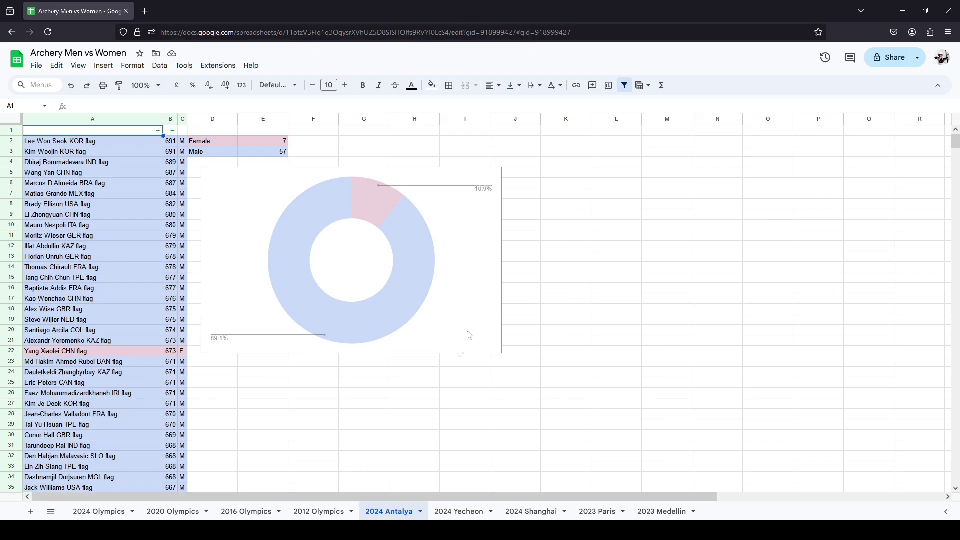
Open the 2024 Yecheon sheet and examine the women's positions throughout its ranking list and the gender split chart.
click(452, 511)
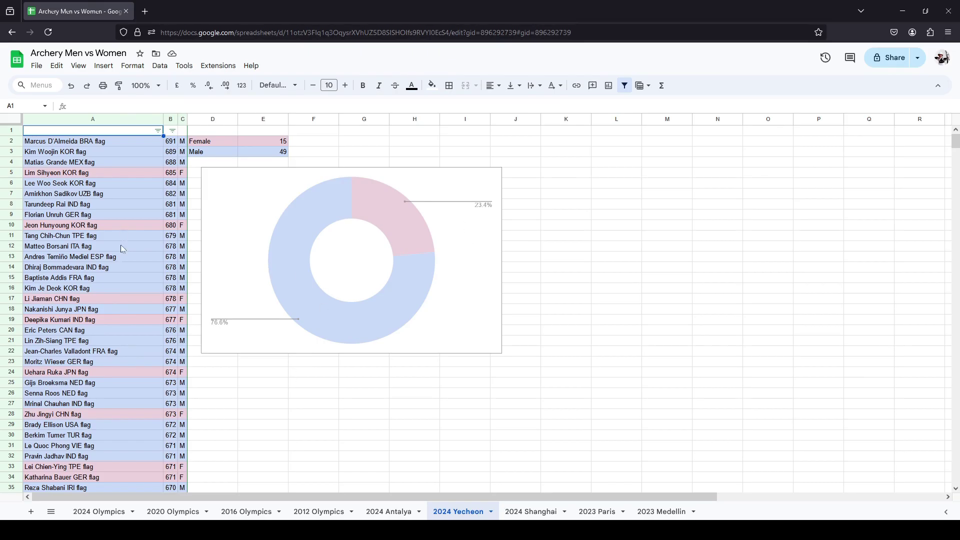
scroll(122, 227, down, 3)
scroll(122, 227, up, 3)
scroll(134, 331, down, 3)
scroll(135, 325, down, 3)
scroll(135, 283, down, 10)
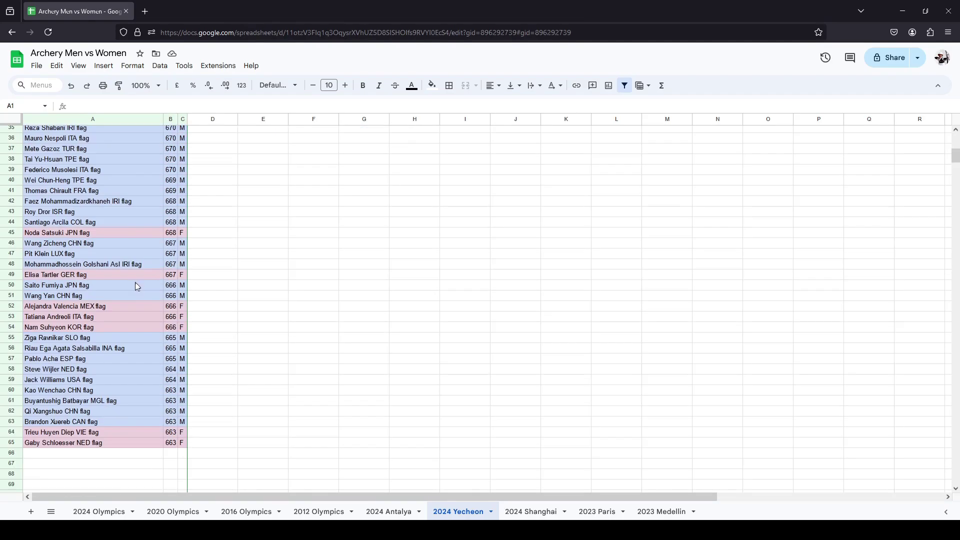
scroll(133, 283, up, 5)
scroll(106, 315, down, 3)
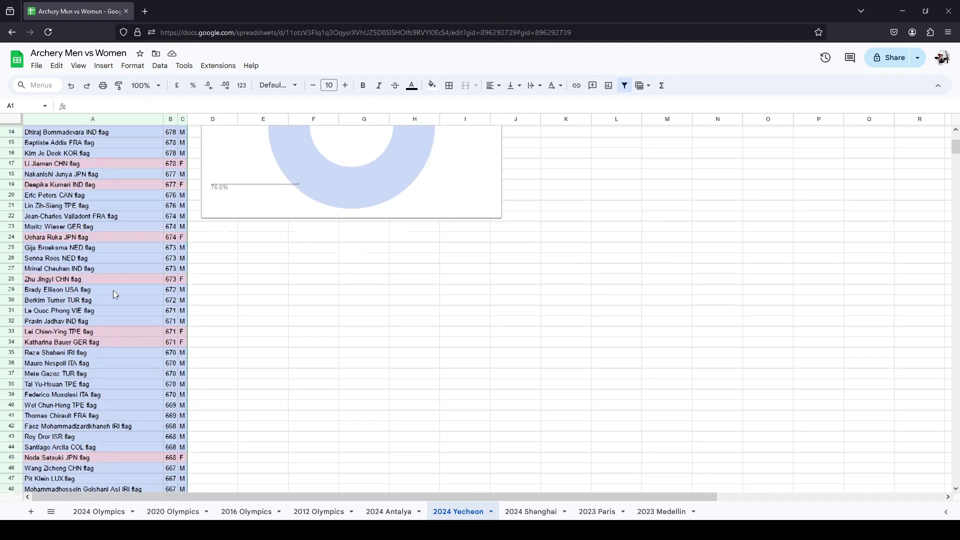
scroll(115, 298, up, 3)
Open the 2024 Shanghai sheet and examine its gender chart and the ranking list down to the last archer.
click(518, 515)
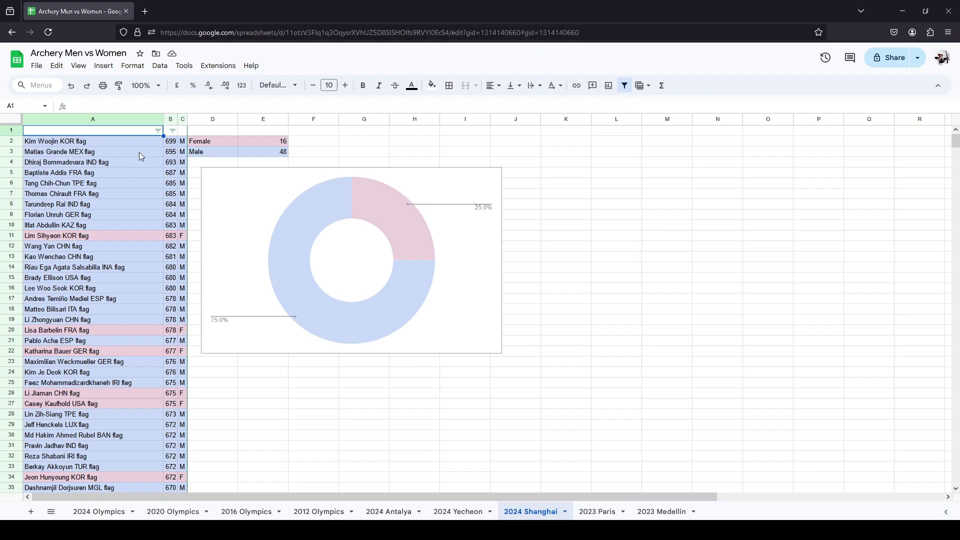
scroll(142, 183, down, 5)
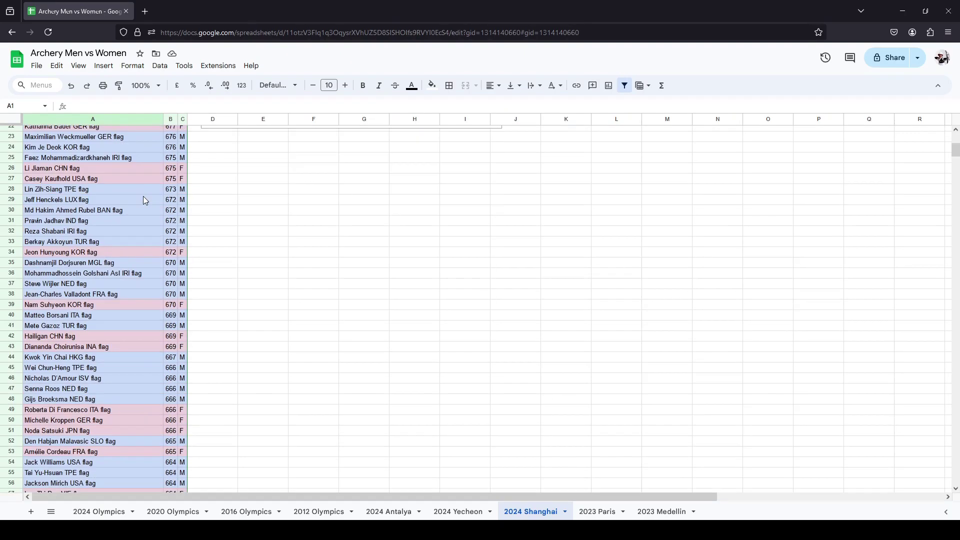
scroll(137, 209, down, 6)
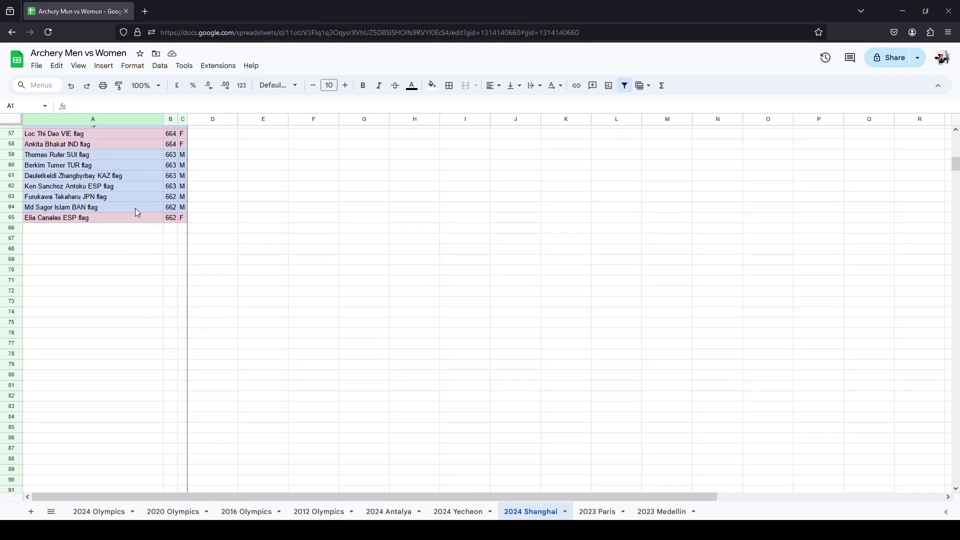
scroll(135, 209, up, 6)
Open the 2023 Paris sheet and examine its ranking list and gender split chart.
click(596, 511)
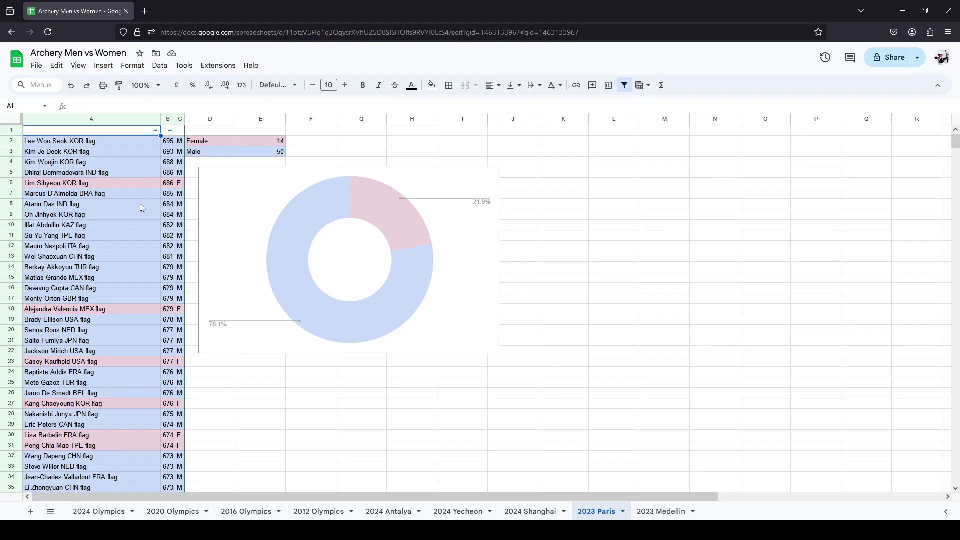
scroll(139, 220, down, 9)
scroll(139, 226, up, 9)
Open the 2023 Medellin sheet and examine how men and women are distributed through the ranking.
click(663, 511)
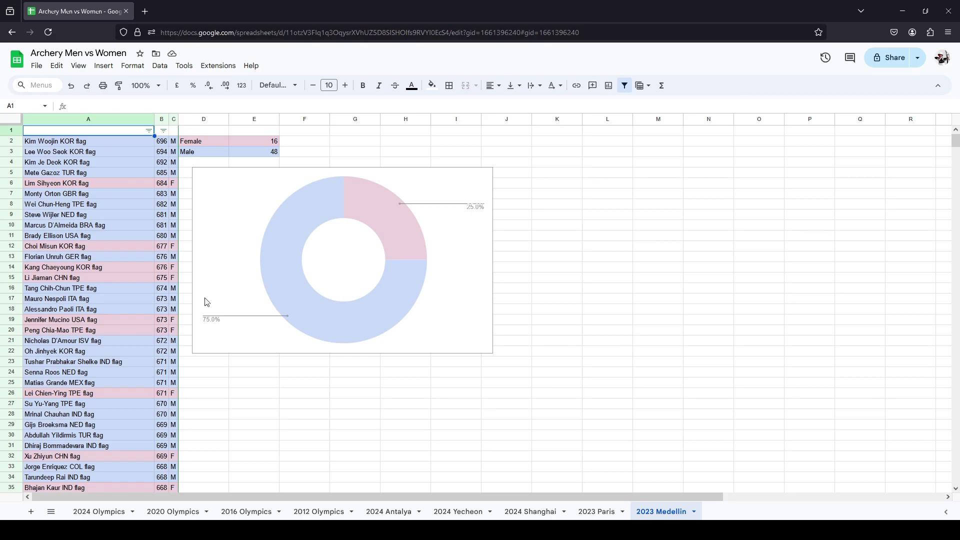
scroll(195, 309, down, 4)
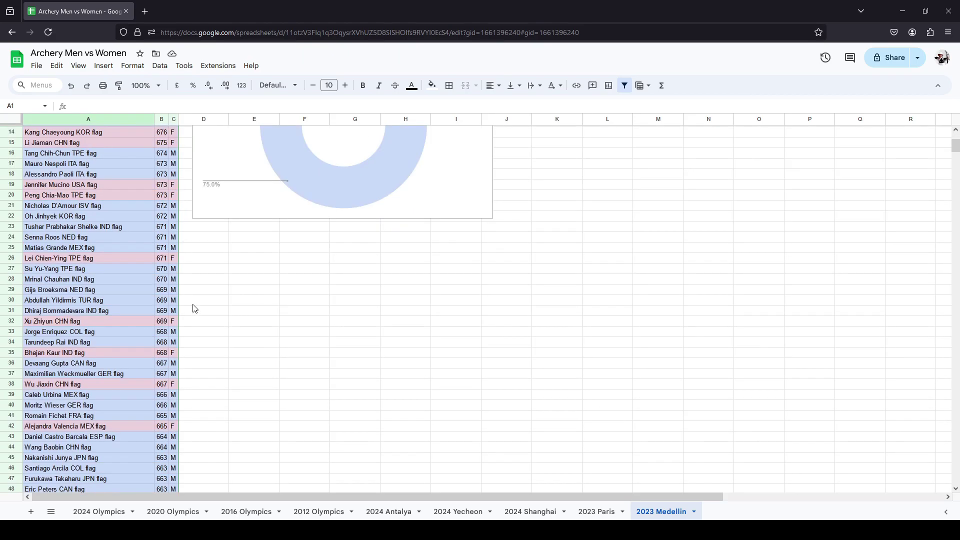
scroll(195, 308, down, 4)
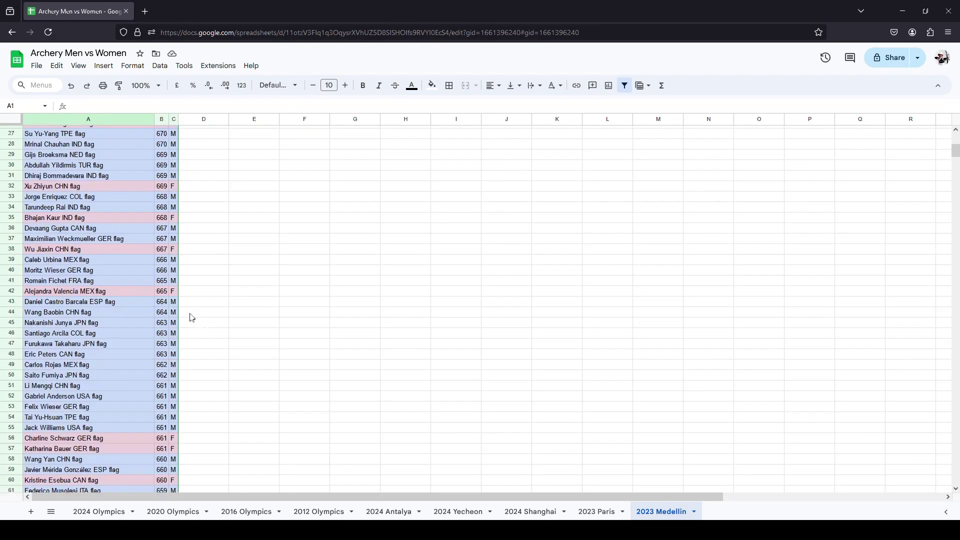
In the spreadsheet's 2024 Antalya sheet, enter M in F2 and fill it down column F for all men's rows to row 137.
key(alt+Tab)
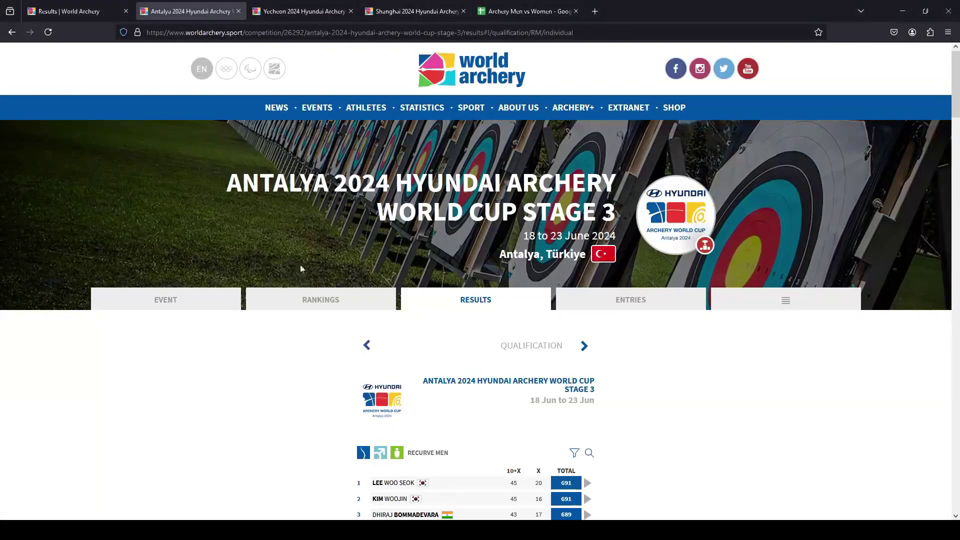
click(544, 17)
scroll(144, 302, up, 20)
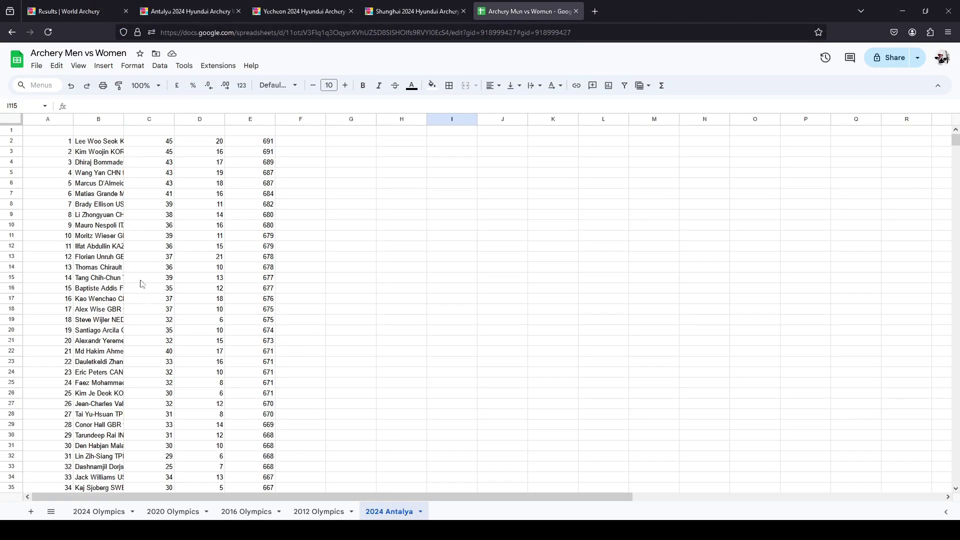
click(26, 144)
scroll(298, 238, down, 2)
scroll(300, 161, up, 2)
click(306, 142)
text(M)
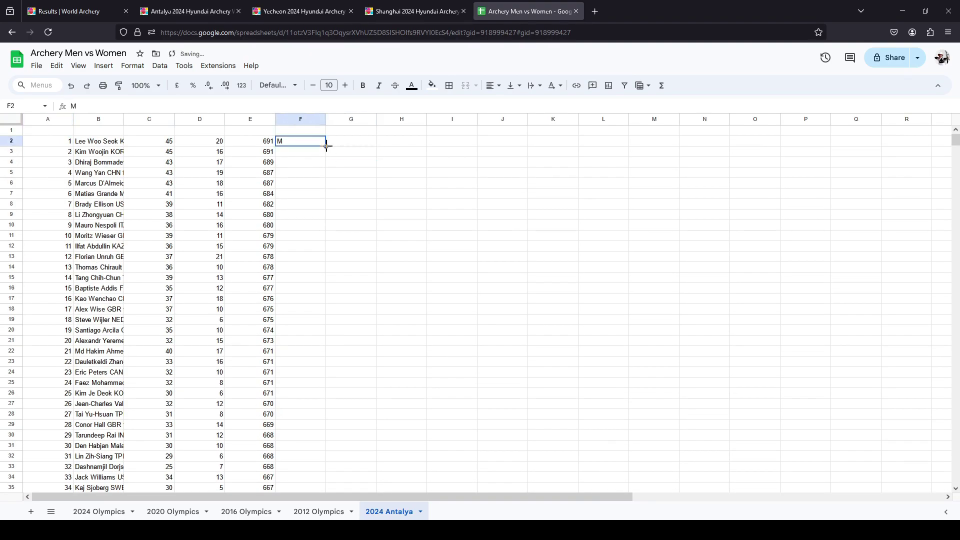
drag(326, 149, 313, 261)
scroll(200, 198, up, 20)
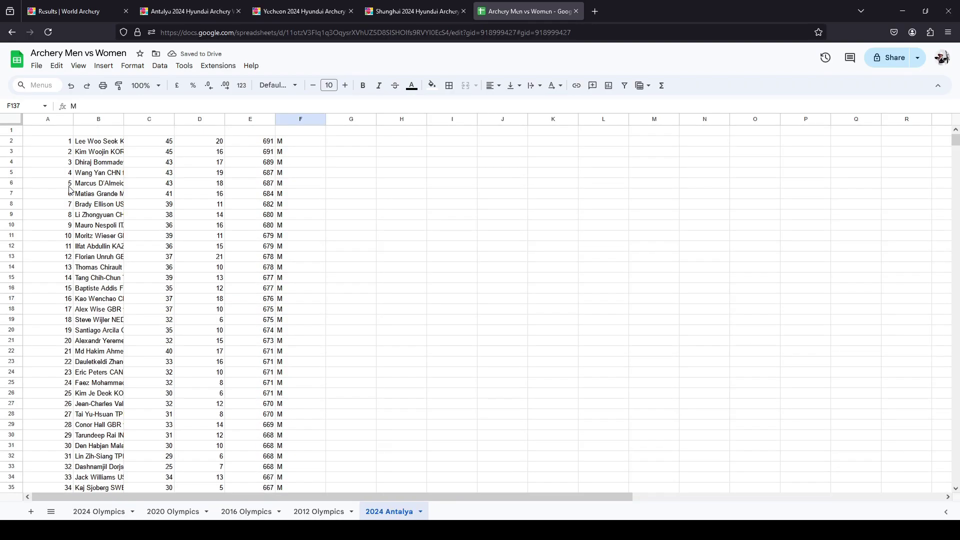
Fill the men's rows A2:F137 with light blue.
shift+click(42, 141)
click(432, 85)
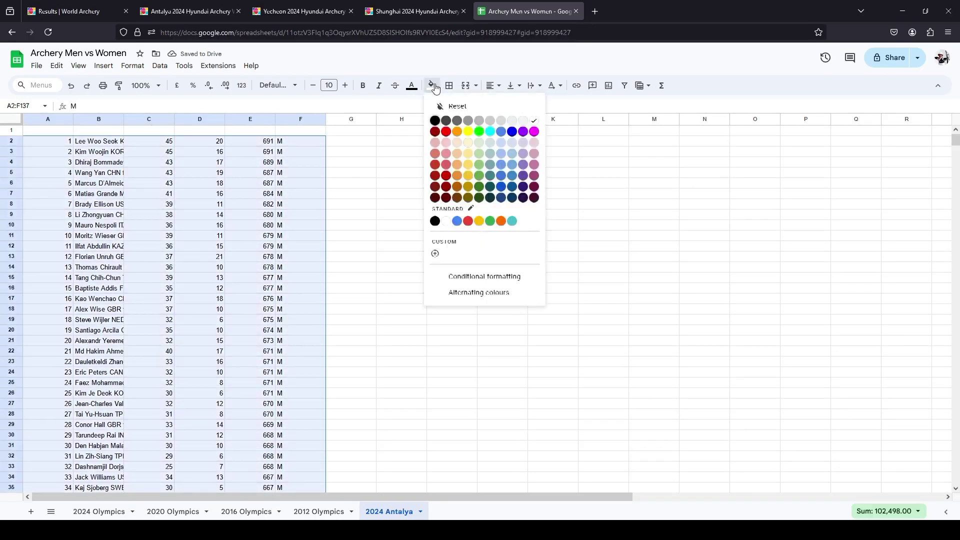
click(499, 146)
click(351, 225)
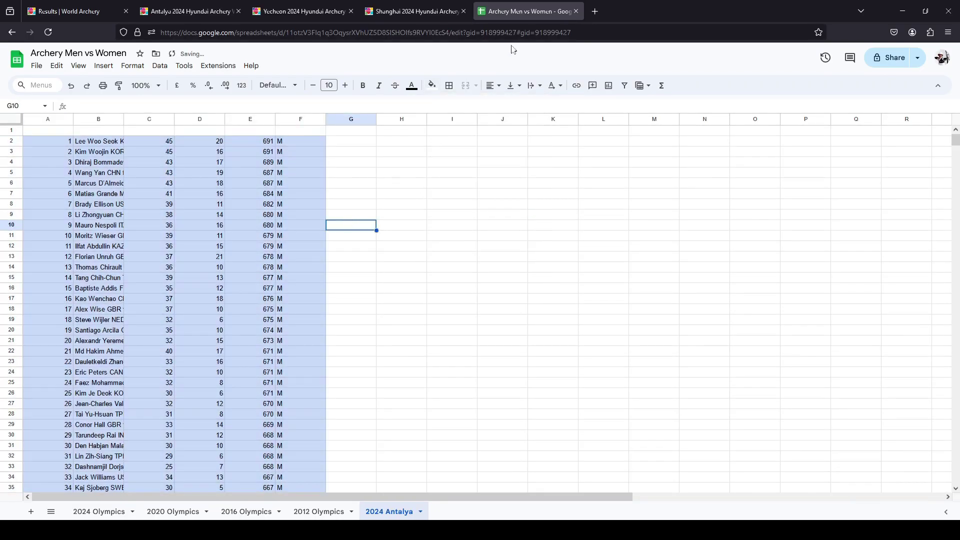
Switch to the World Archery Antalya 2024 page, open the Recurve Women qualification results and copy the complete ranking from rank 1 to 126.
click(75, 11)
click(169, 11)
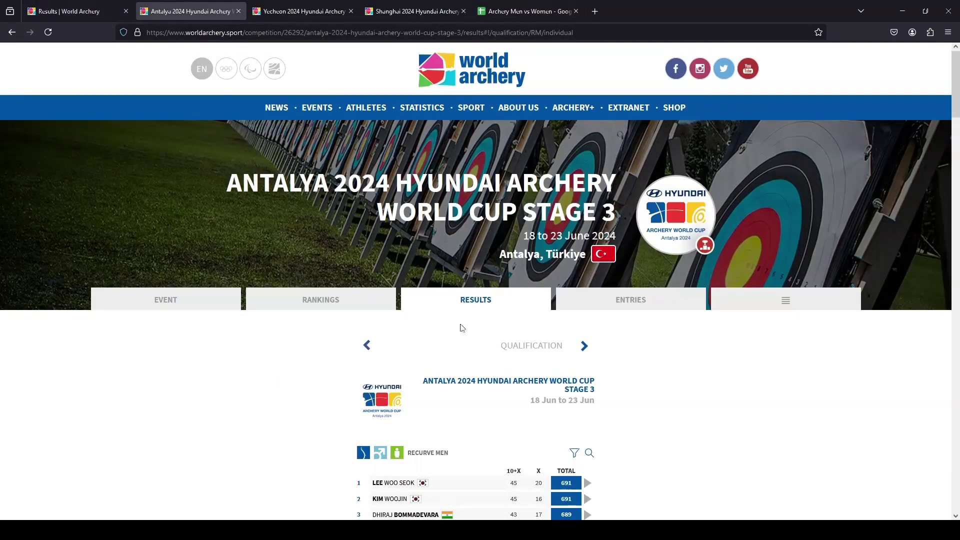
click(473, 301)
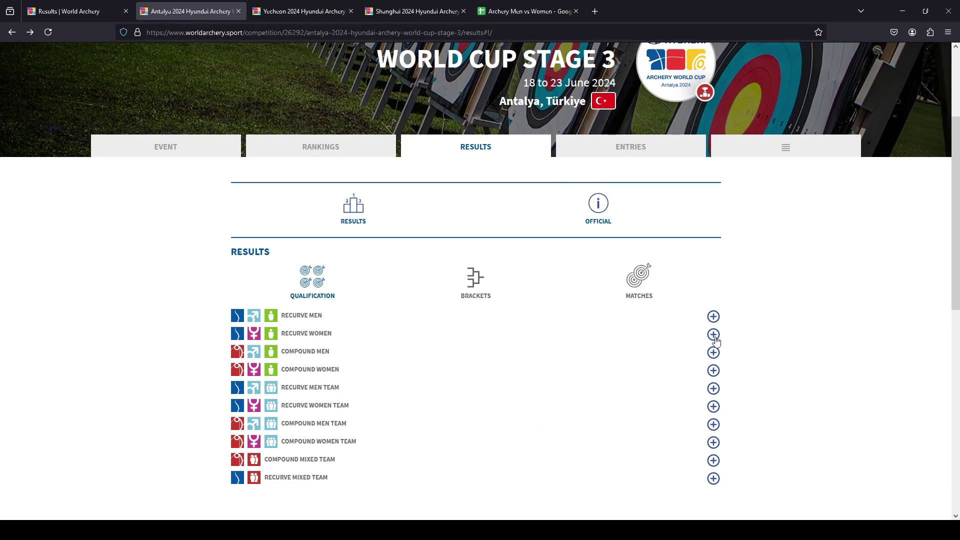
click(712, 334)
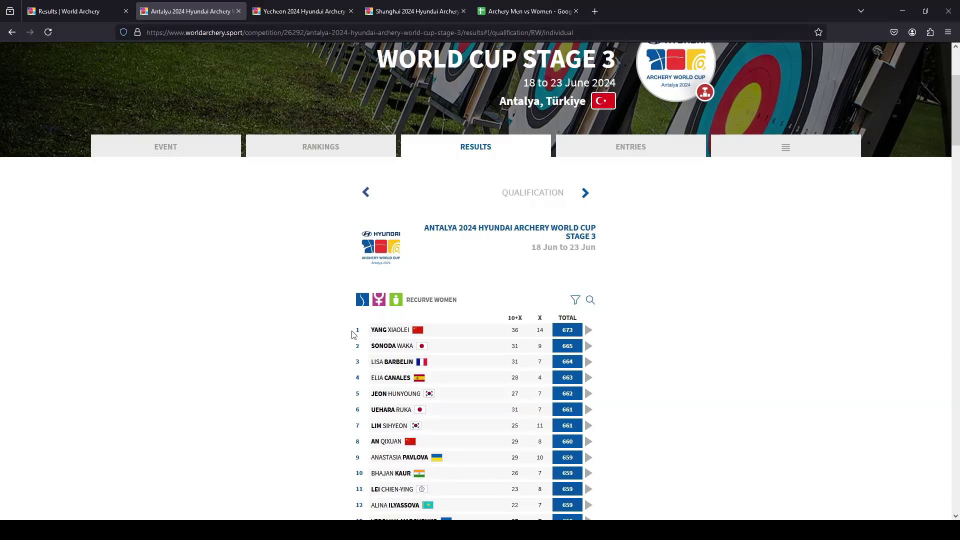
scroll(361, 335, down, 15)
scroll(480, 280, down, 20)
scroll(568, 234, down, 2)
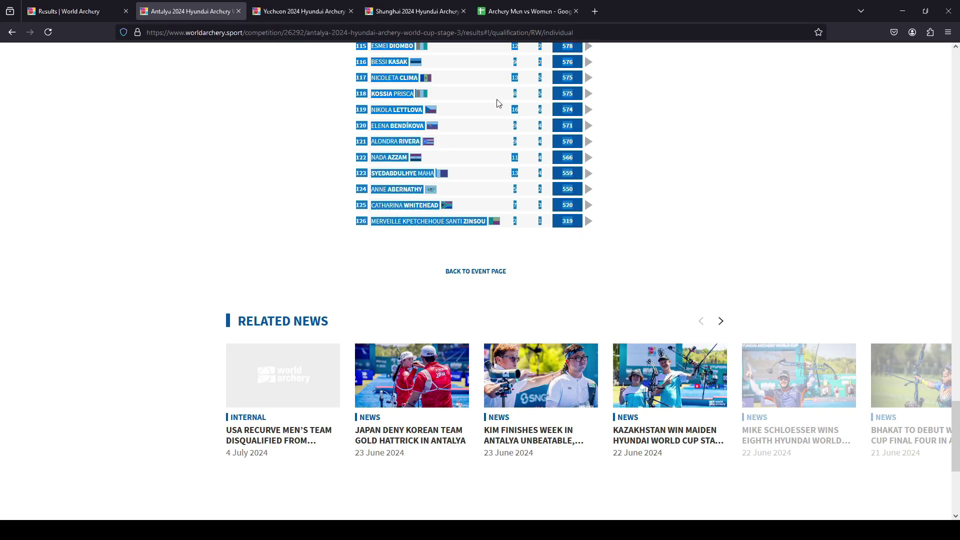
Return to the 2024 Antalya sheet and paste the women's results directly below the men's, starting at cell A138.
click(529, 11)
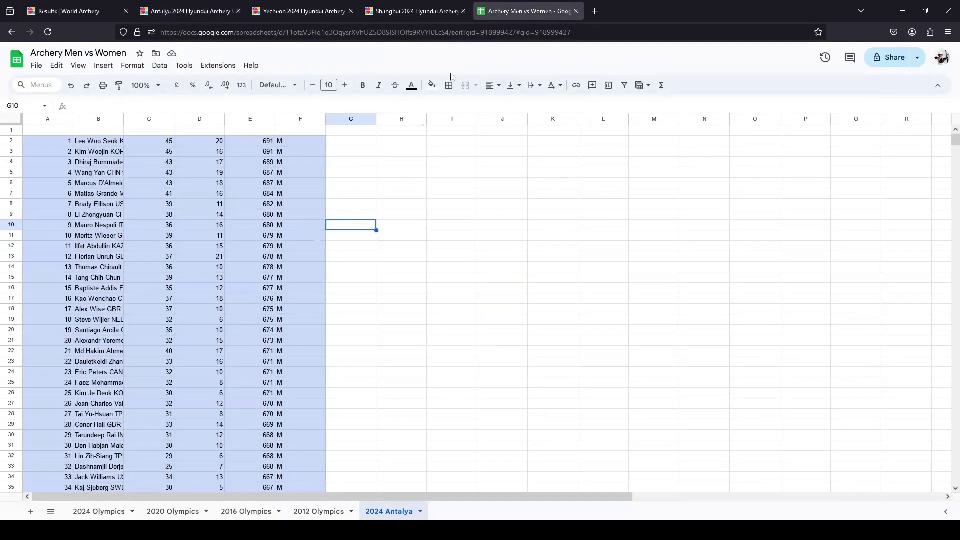
scroll(147, 339, down, 20)
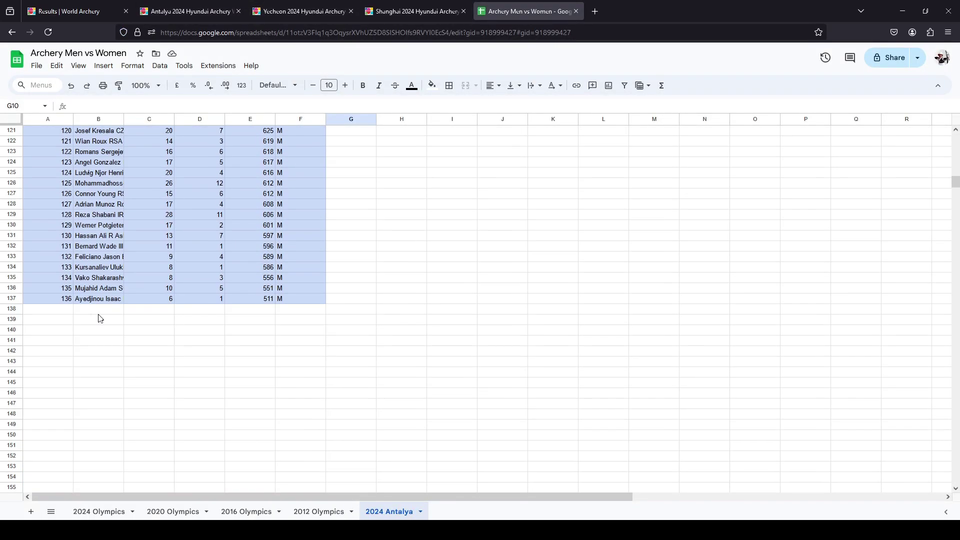
click(48, 309)
key(ctrl+v)
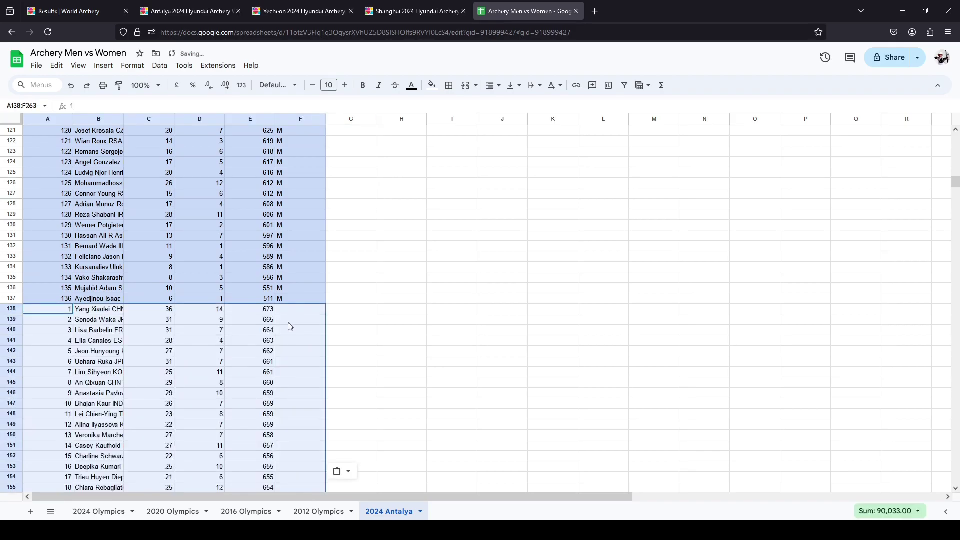
Enter F in F138 and fill it down column F for all women's rows to row 263.
click(302, 310)
text(F)
key(Return)
key(Up)
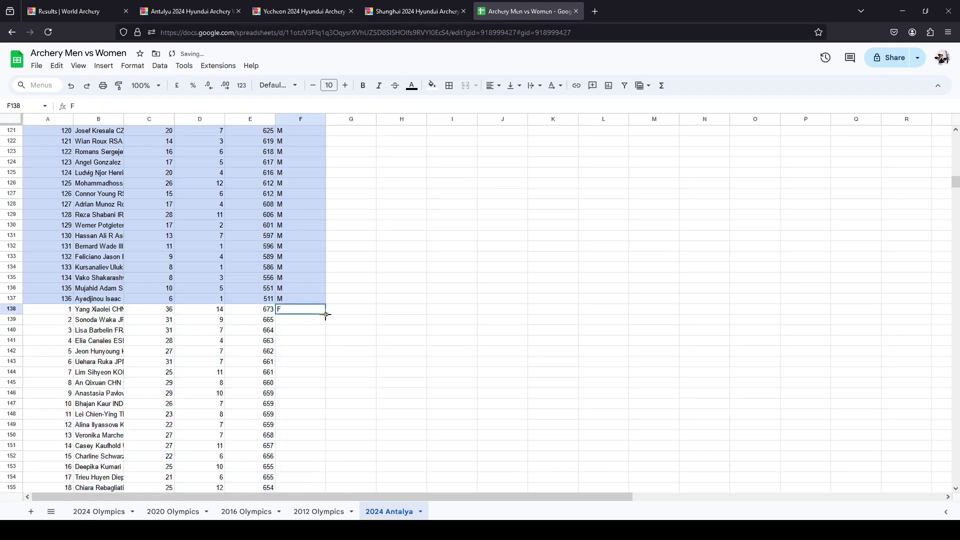
drag(325, 355, 289, 325)
drag(286, 280, 287, 279)
Fill the women's rows A138:F263 with light pink.
scroll(187, 216, up, 15)
scroll(172, 242, up, 8)
shift+click(47, 314)
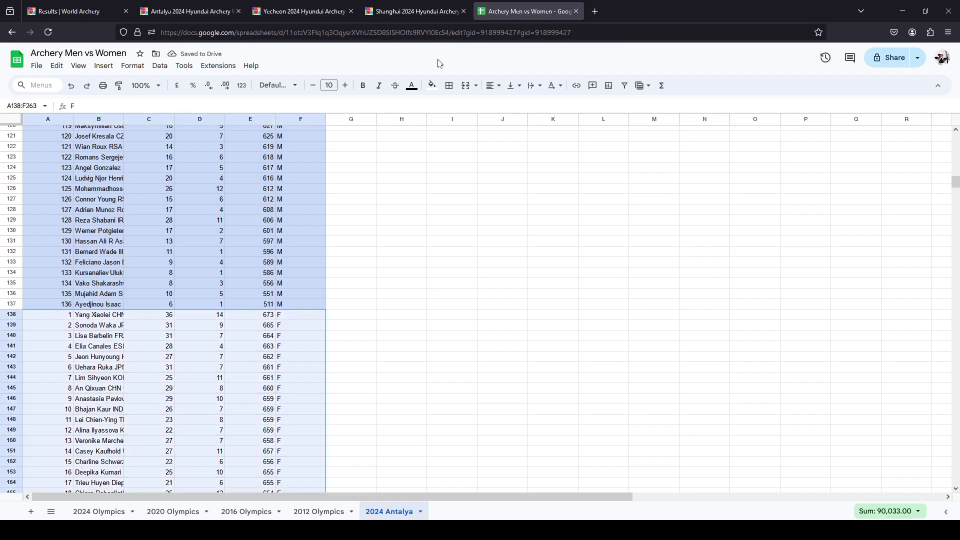
click(432, 85)
click(538, 147)
click(335, 315)
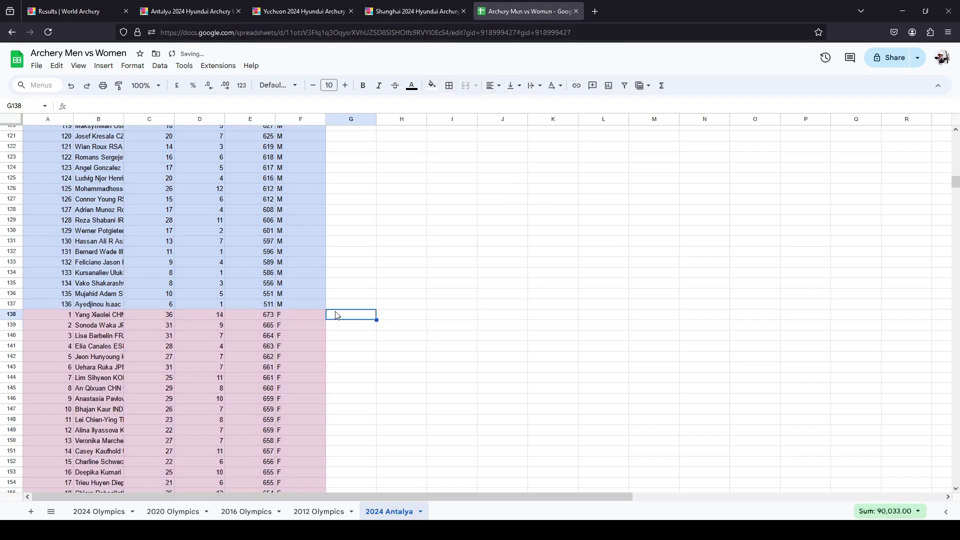
Delete columns C and D with the 10+X and X counts, and column A with the rank numbers.
scroll(242, 192, up, 11)
scroll(215, 185, up, 9)
drag(157, 120, 190, 120)
right_click(190, 120)
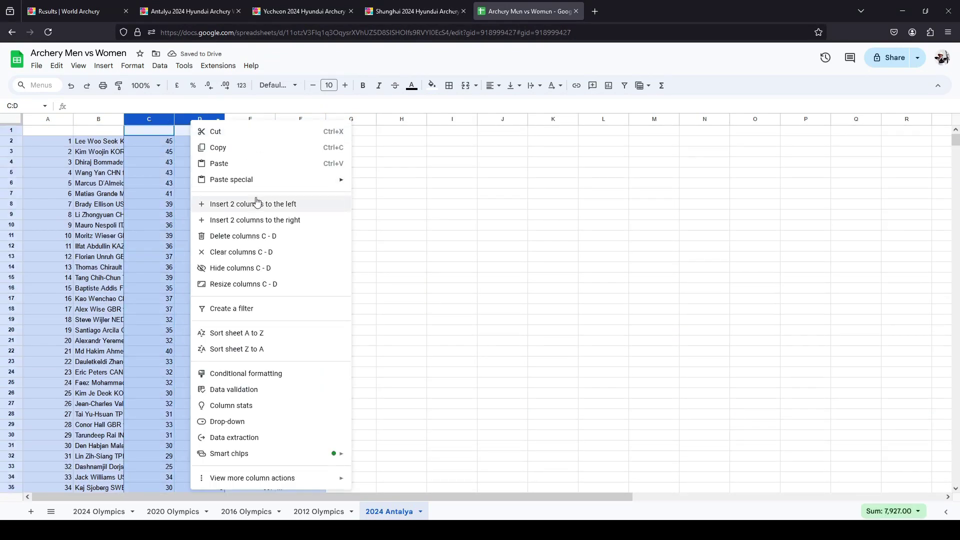
click(270, 235)
right_click(55, 119)
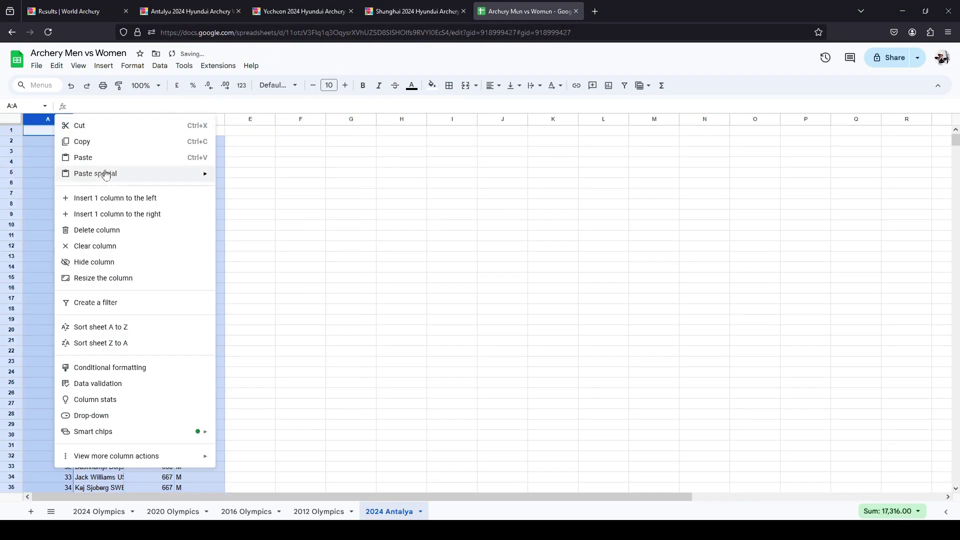
click(127, 232)
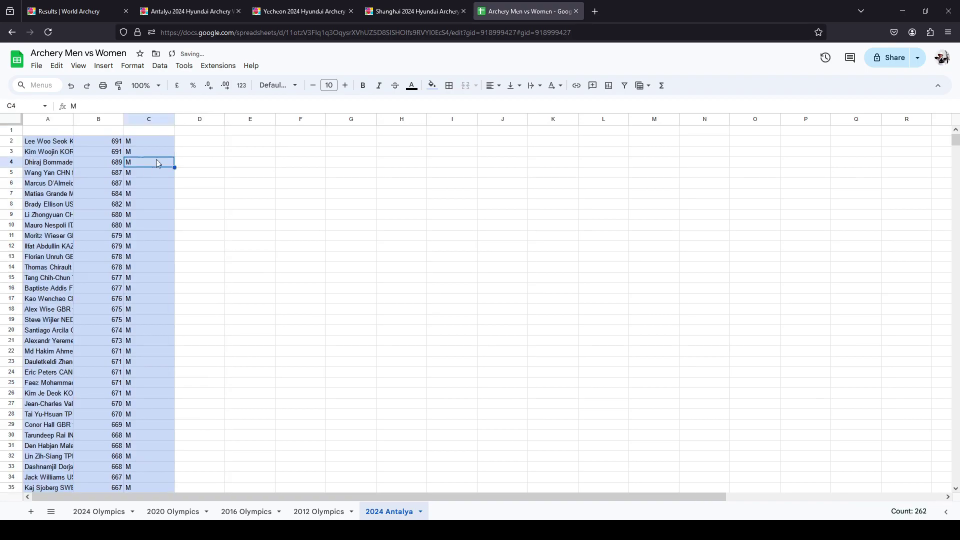
Widen column A to show the full archer names and narrow the score and gender columns to fit their contents.
click(40, 131)
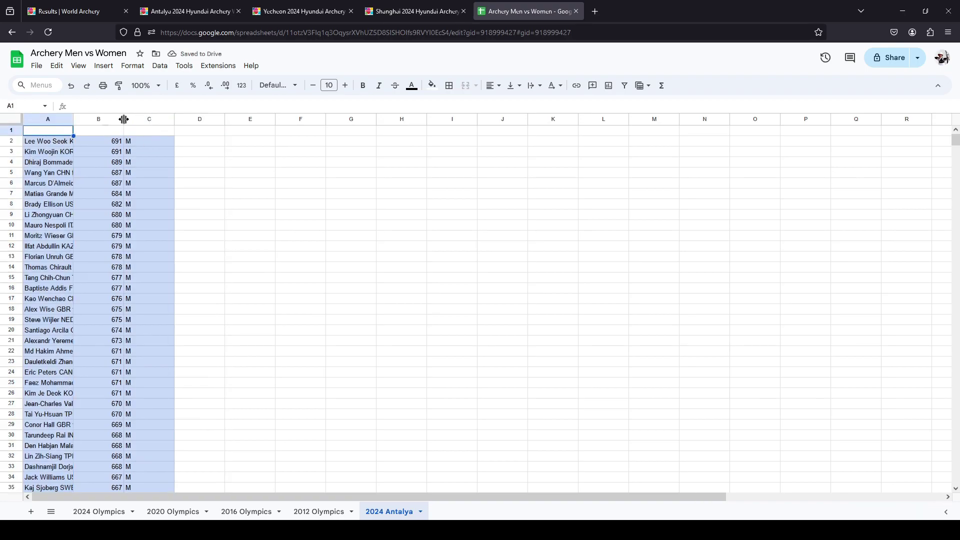
drag(74, 116, 187, 118)
click(216, 118)
click(120, 140)
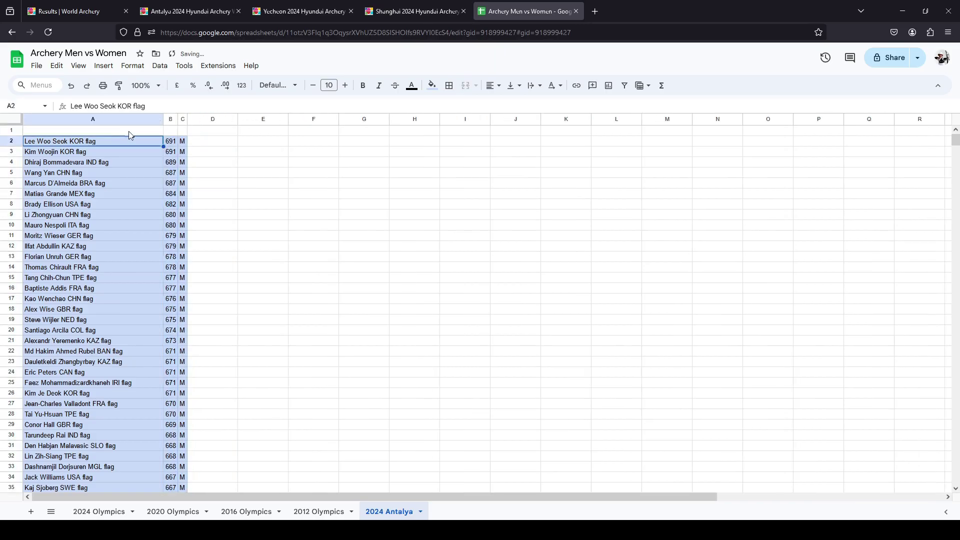
Create a filter on columns A to C and sort the rows by the score in column B from highest to lowest.
click(128, 132)
click(133, 119)
shift+click(183, 119)
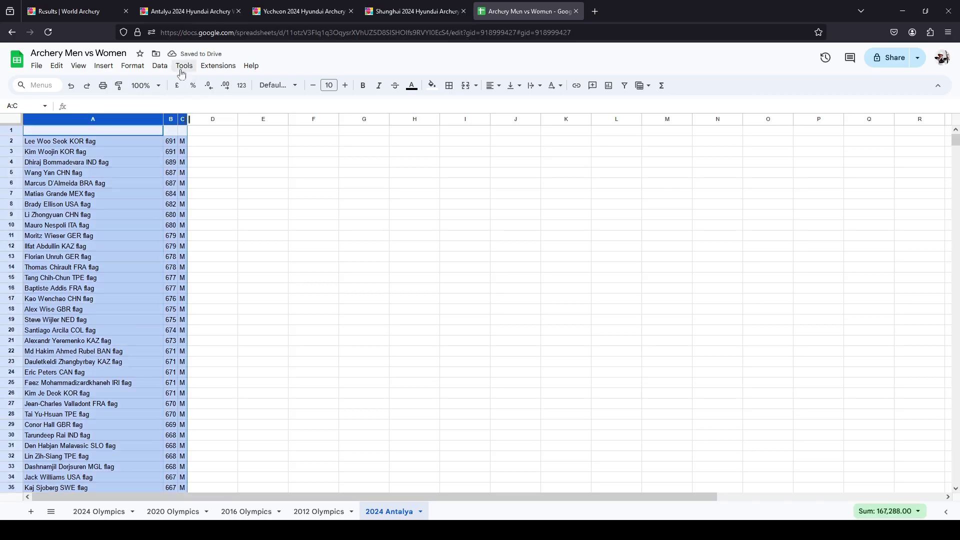
click(160, 65)
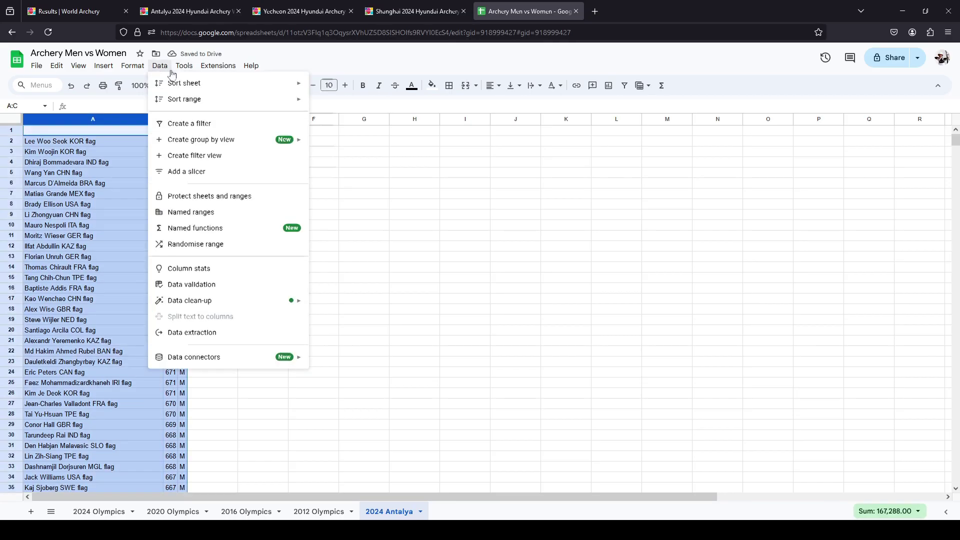
click(183, 125)
click(172, 131)
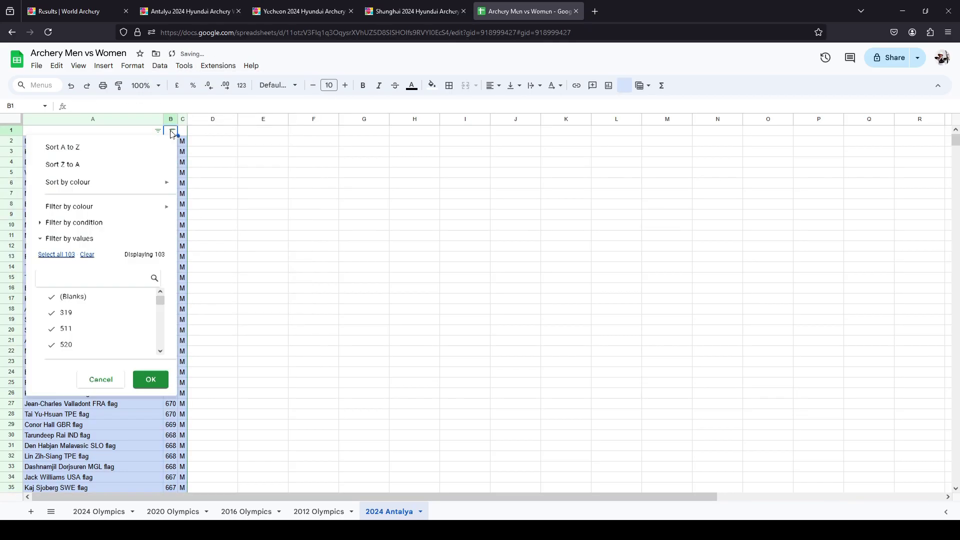
click(142, 173)
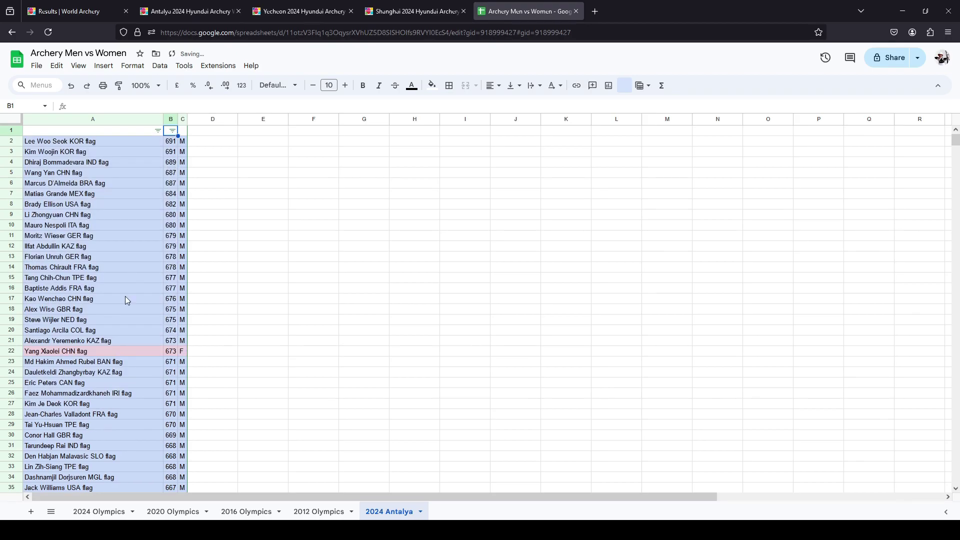
Delete rows 66 to 263 so only the top 64 archers are kept on the 2024 Antalya sheet.
scroll(126, 298, down, 10)
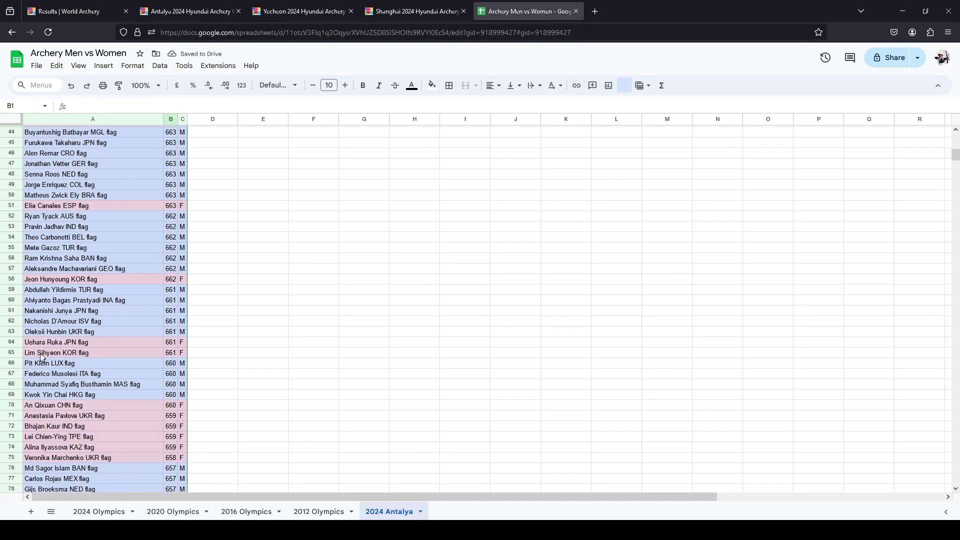
click(41, 361)
scroll(232, 349, down, 20)
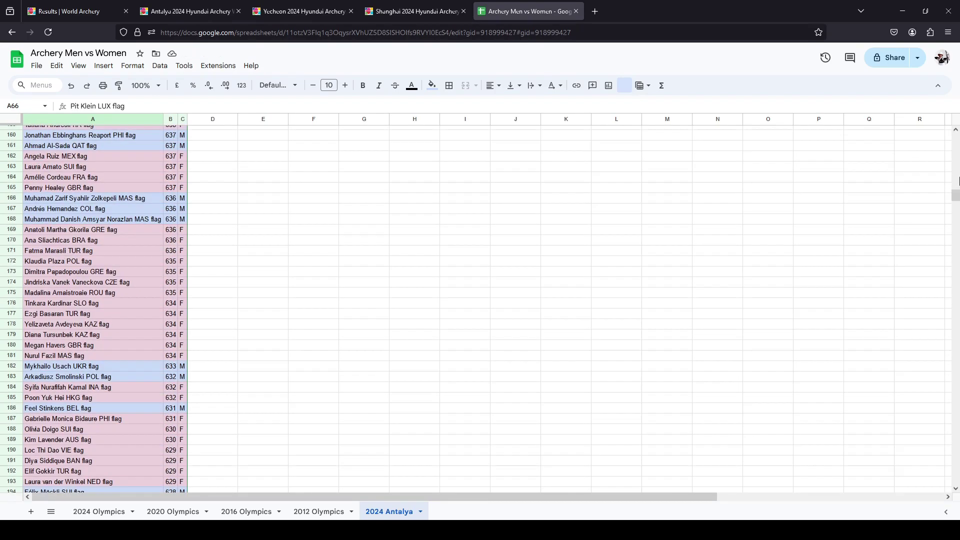
drag(956, 195, 955, 229)
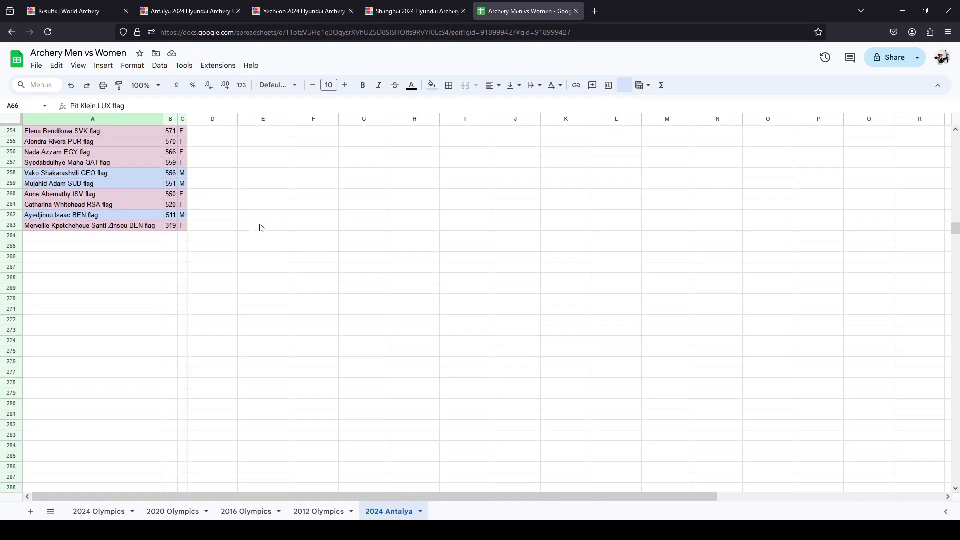
shift+click(183, 228)
right_click(183, 227)
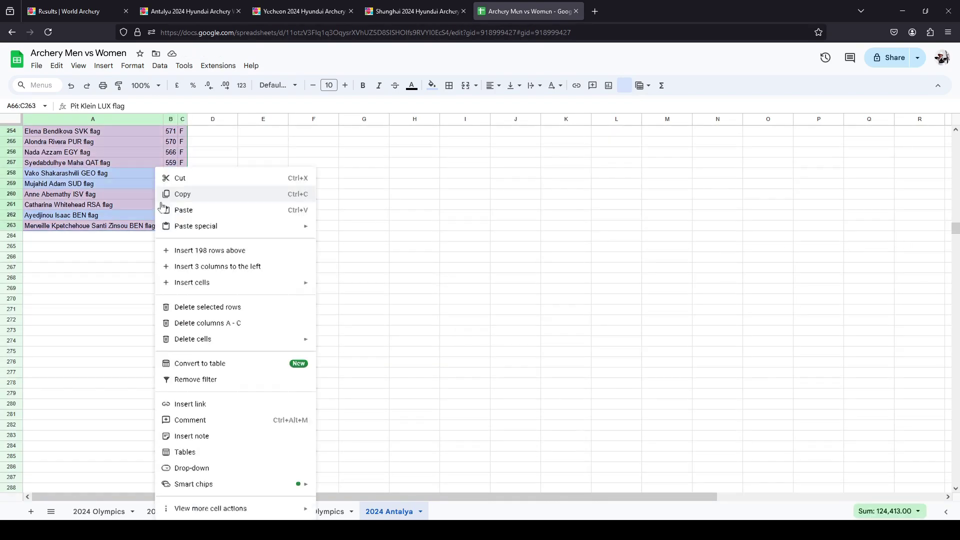
click(248, 313)
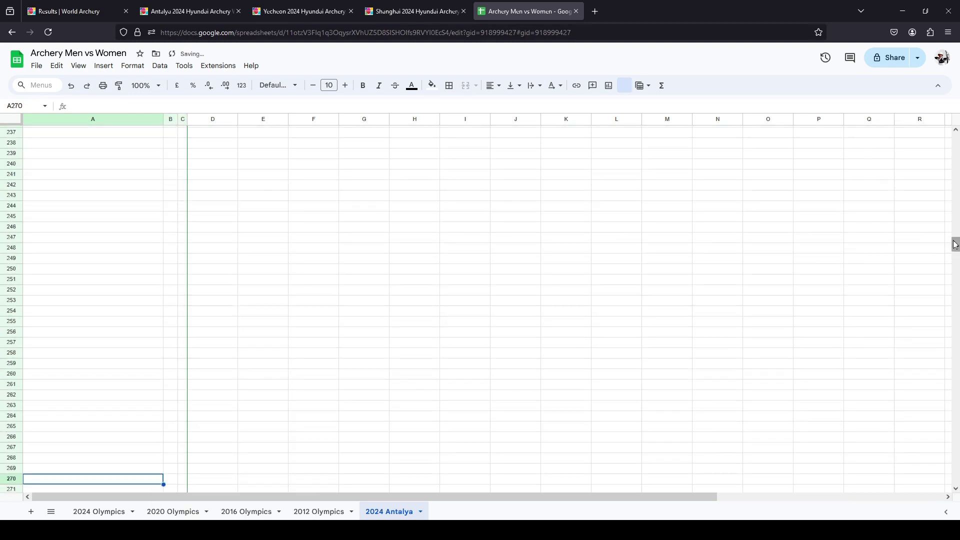
drag(956, 244, 956, 137)
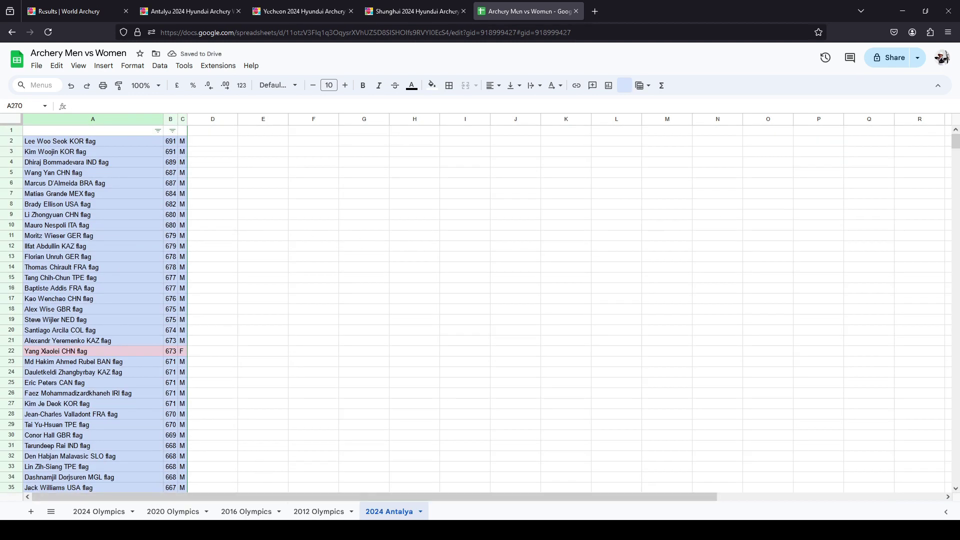
Copy the Female and Male count table from the 2012 Olympics sheet into D2:E3 of the 2024 Antalya sheet.
click(319, 511)
drag(186, 146, 230, 152)
click(389, 511)
click(204, 146)
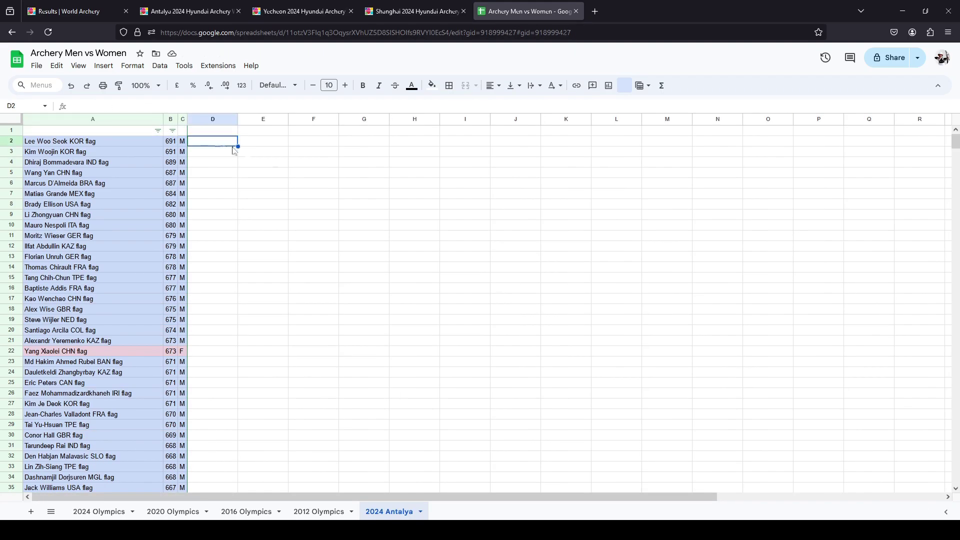
text(Female	7 Male	57)
click(265, 226)
scroll(260, 225, down, 5)
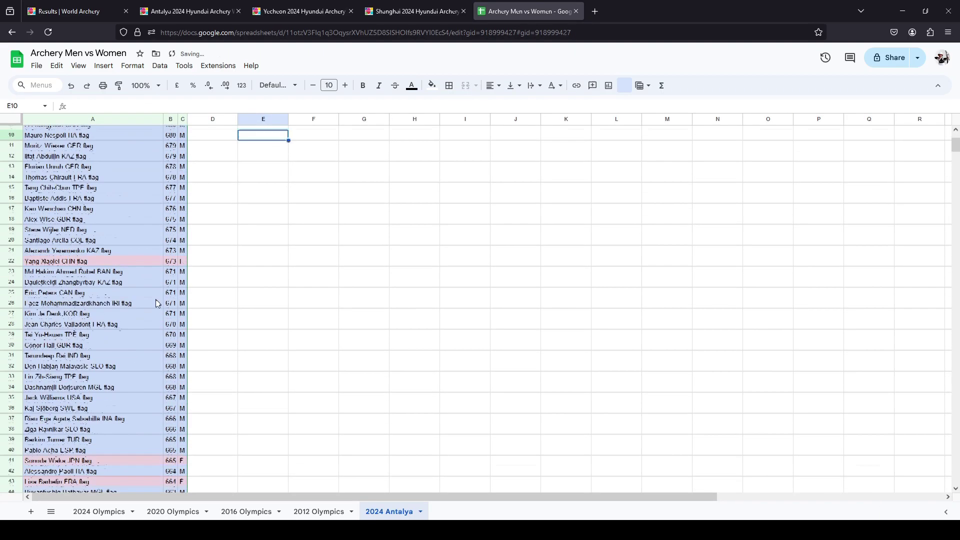
scroll(250, 285, up, 5)
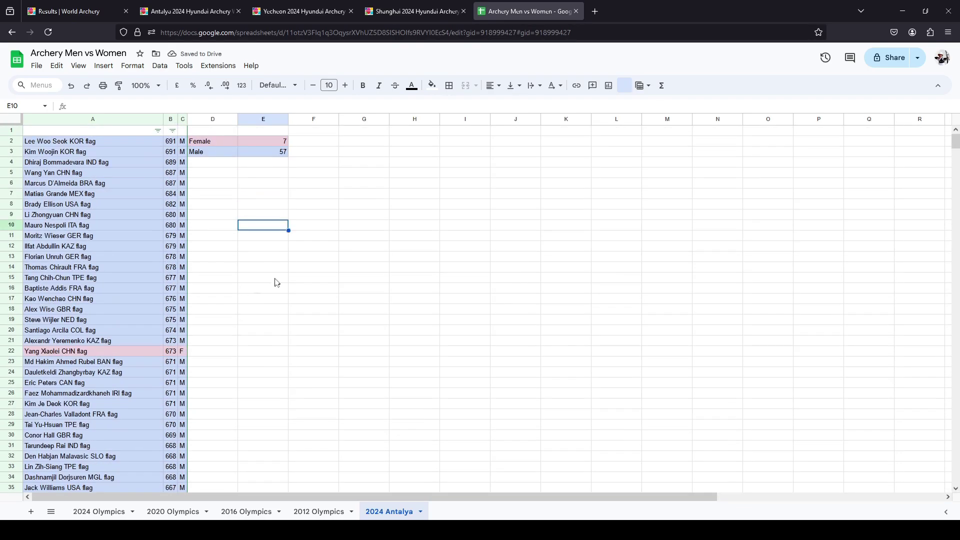
Copy the doughnut chart from the 2012 Olympics sheet and paste it below the count table on the 2024 Antalya sheet.
click(320, 511)
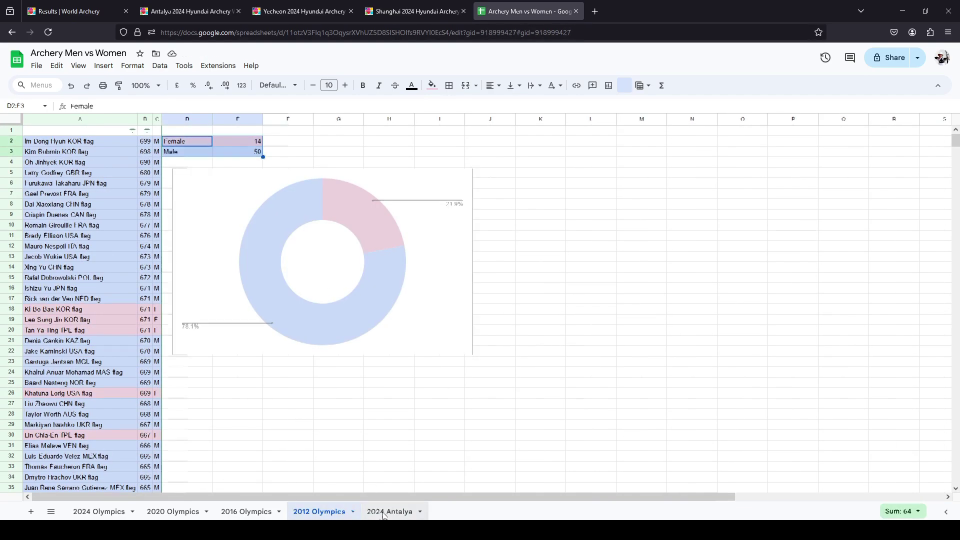
click(382, 510)
click(210, 163)
key(ctrl+v)
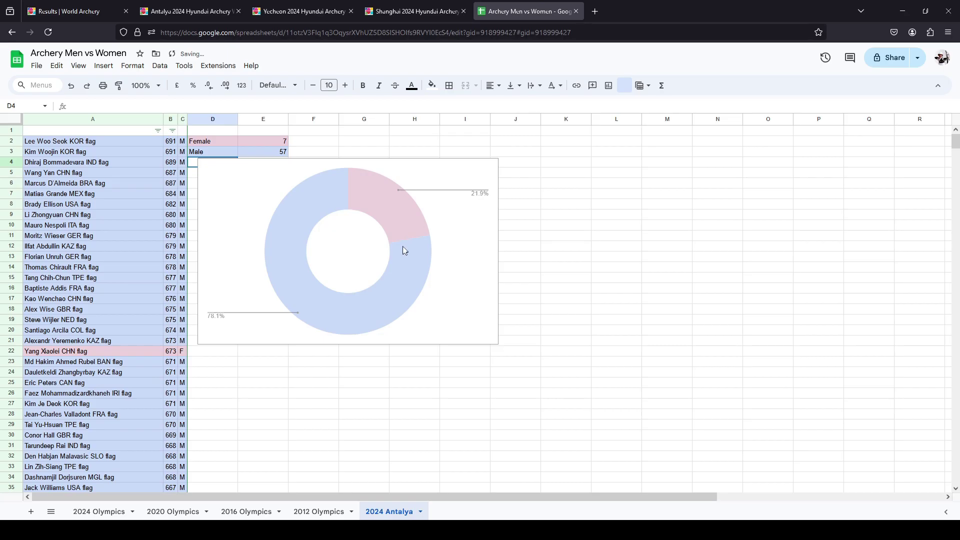
Change the pasted doughnut chart's value range to '2024 Antalya'!E2:E3 and move the chart slightly further below the count table.
double_click(445, 221)
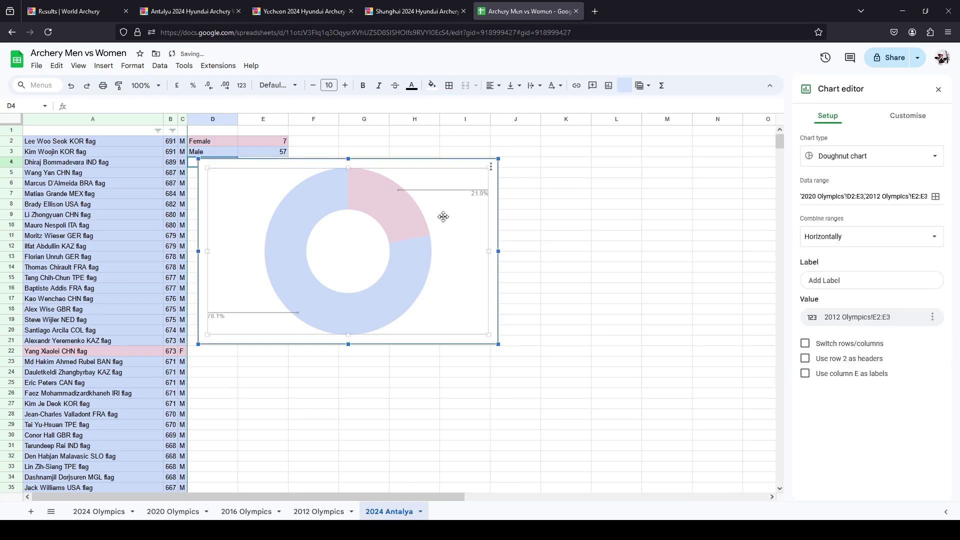
click(926, 318)
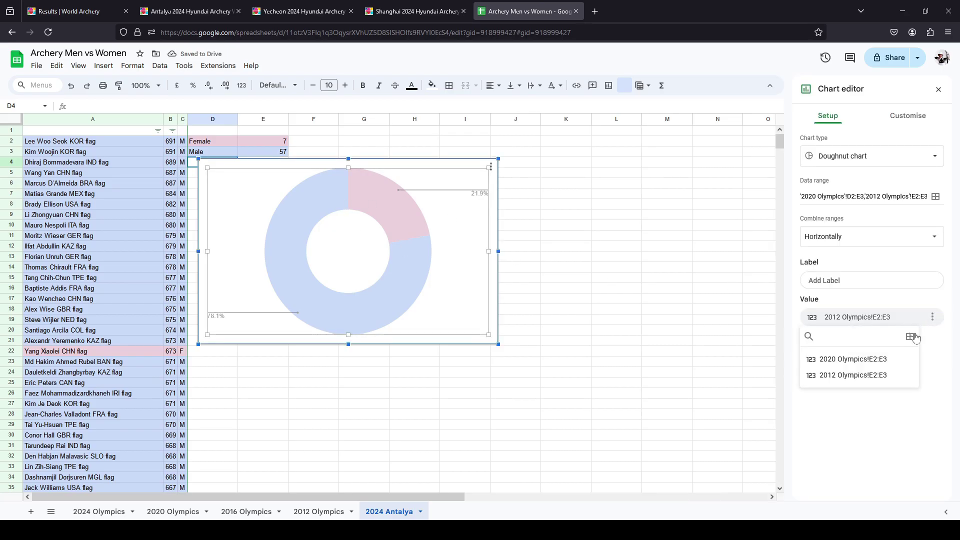
click(911, 336)
drag(268, 143, 269, 150)
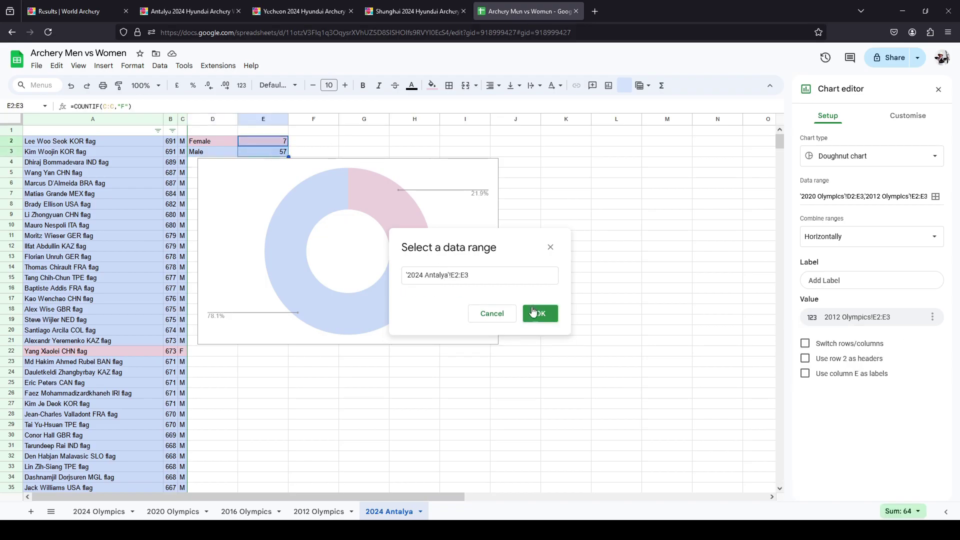
click(540, 324)
click(518, 385)
click(428, 292)
drag(427, 293, 431, 301)
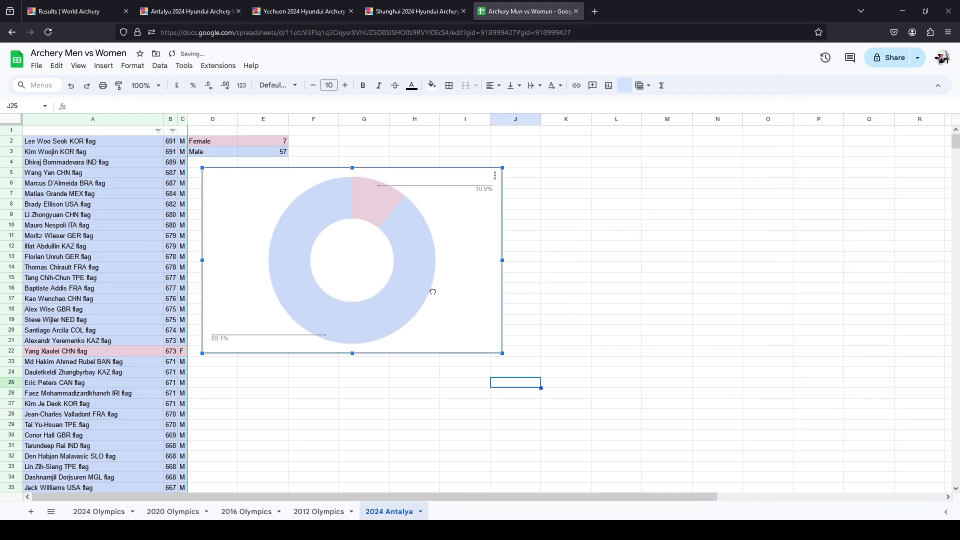
click(567, 292)
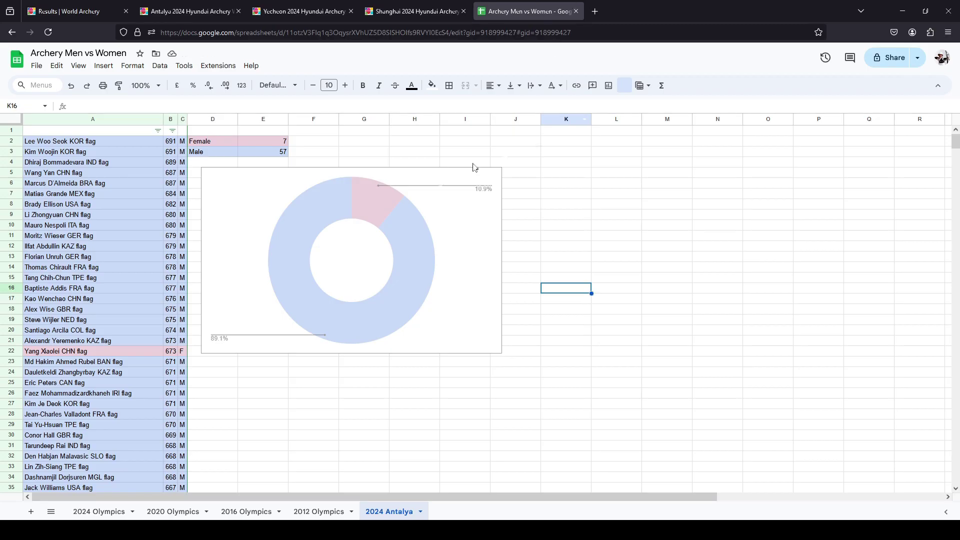
Add a new sheet named 2024 Yecheon and close the finished Antalya results page.
click(31, 511)
click(185, 11)
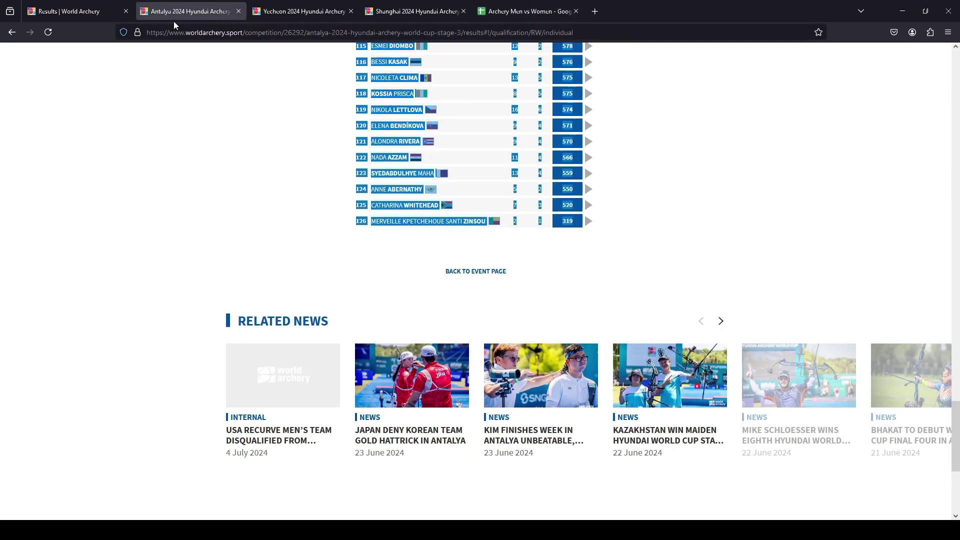
middle_click(180, 12)
click(407, 11)
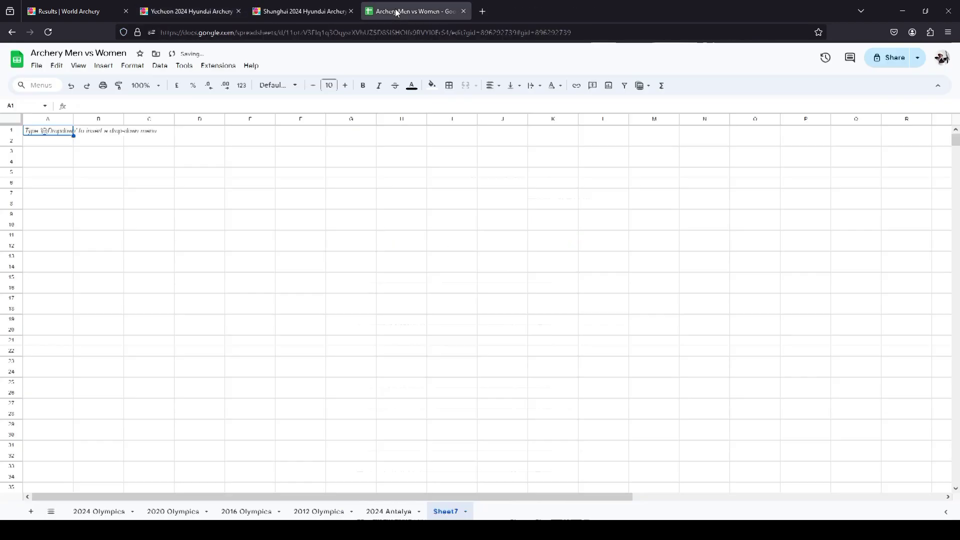
double_click(453, 513)
text(2024 Yecheon)
key(Return)
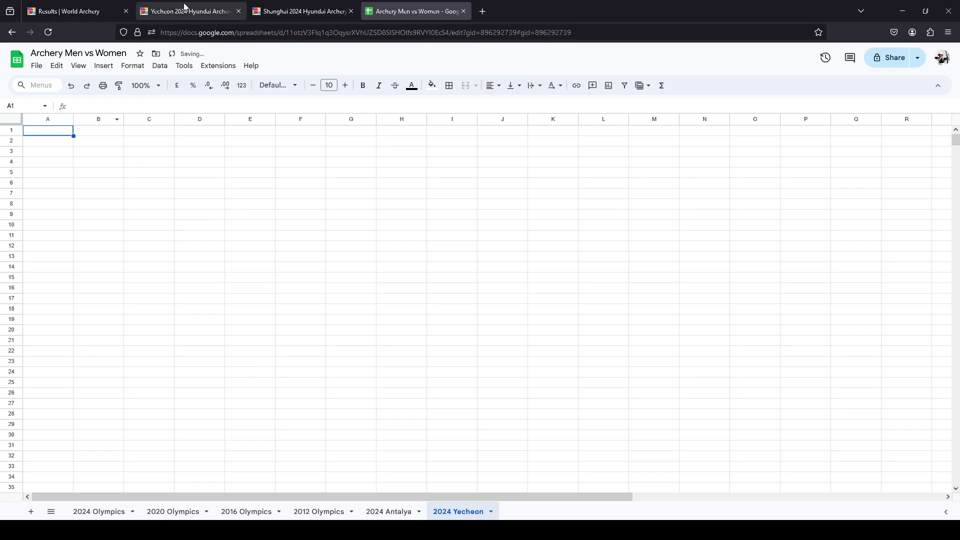
Copy all recurve men's qualification rows from the Yecheon 2024 results page and paste them at A2 of the 2024 Yecheon sheet.
click(203, 11)
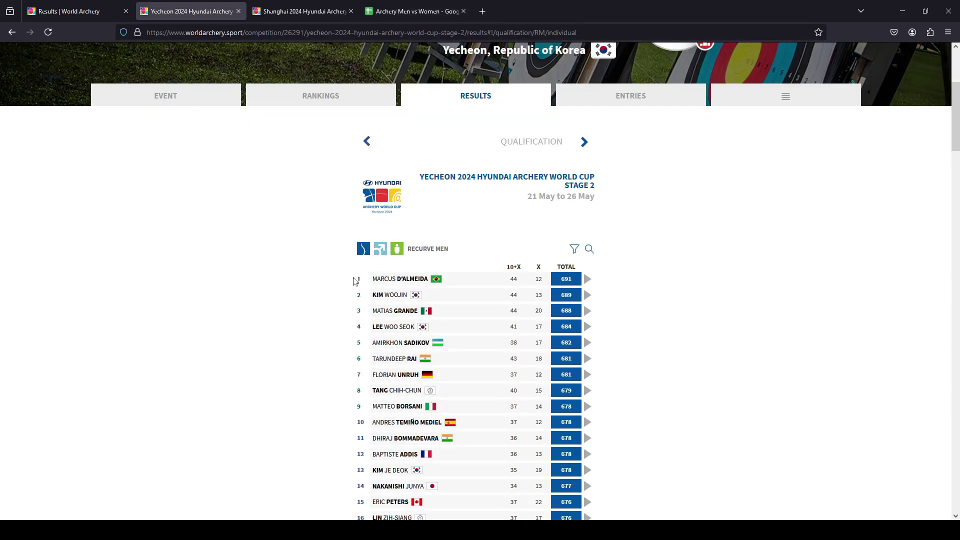
scroll(362, 282, down, 15)
scroll(610, 485, down, 20)
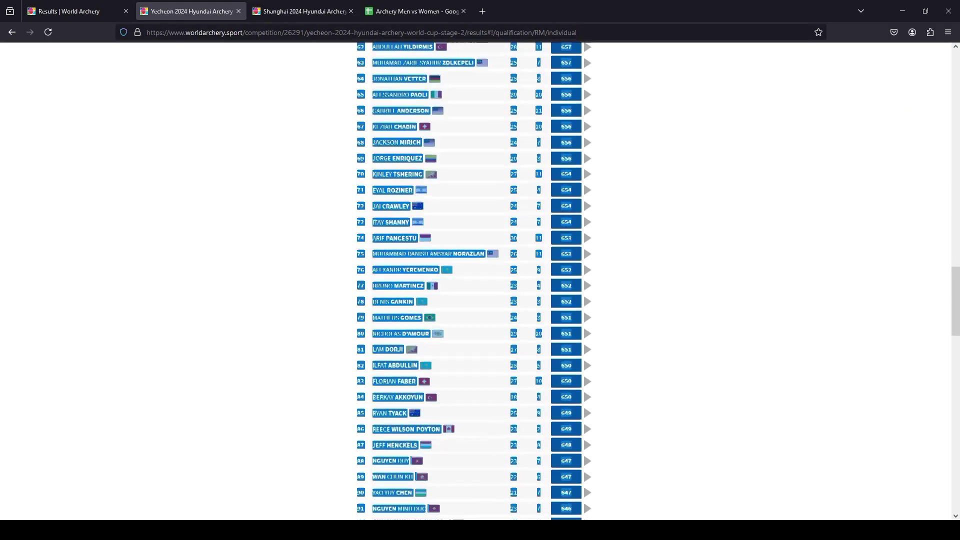
drag(610, 485, 583, 303)
key(ctrl+4)
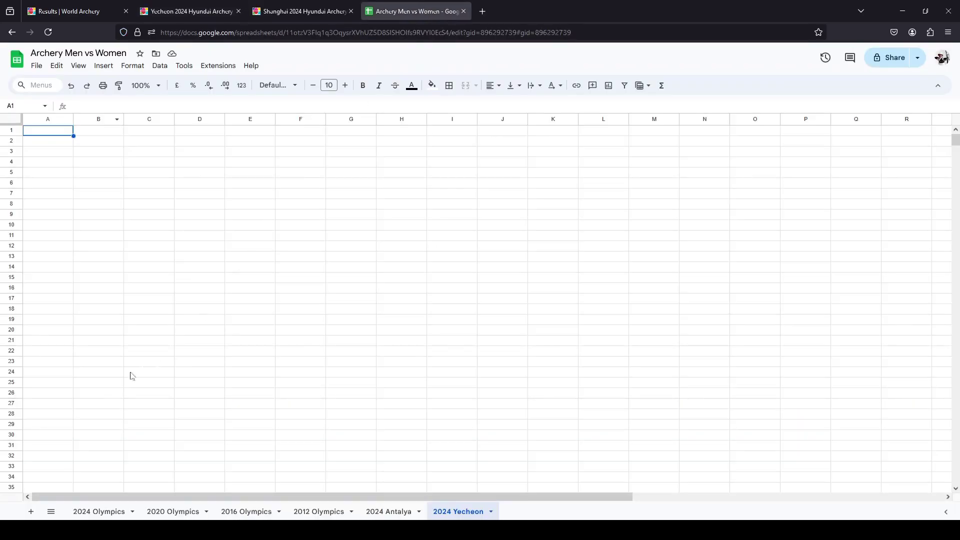
click(50, 142)
key(ctrl+v)
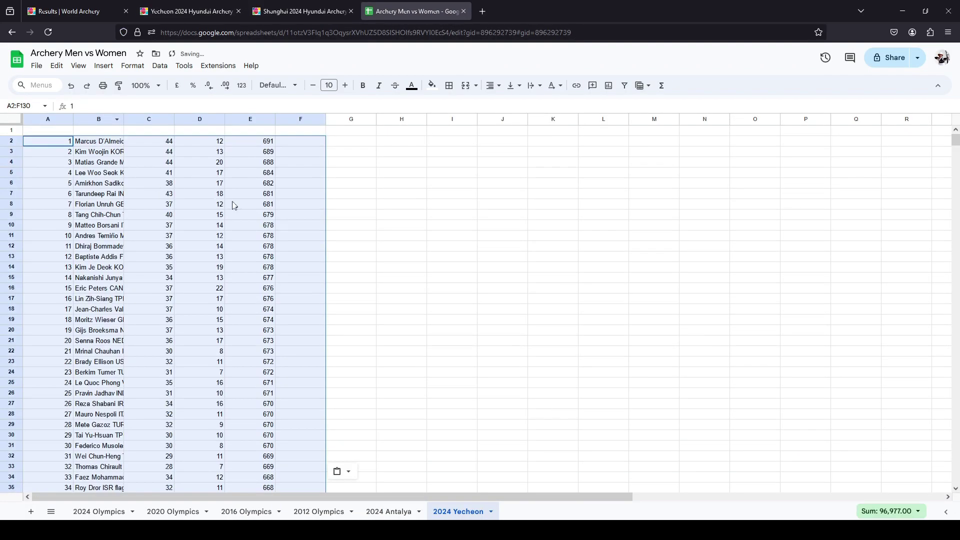
Enter M in F2 and fill it down column F for all men's rows to row 130.
click(292, 141)
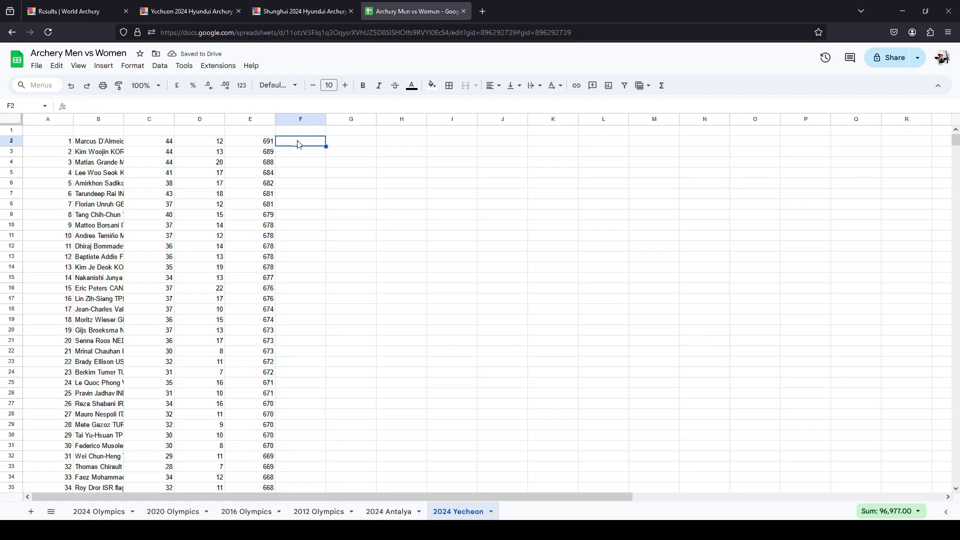
text(M)
click(297, 137)
drag(327, 146, 343, 430)
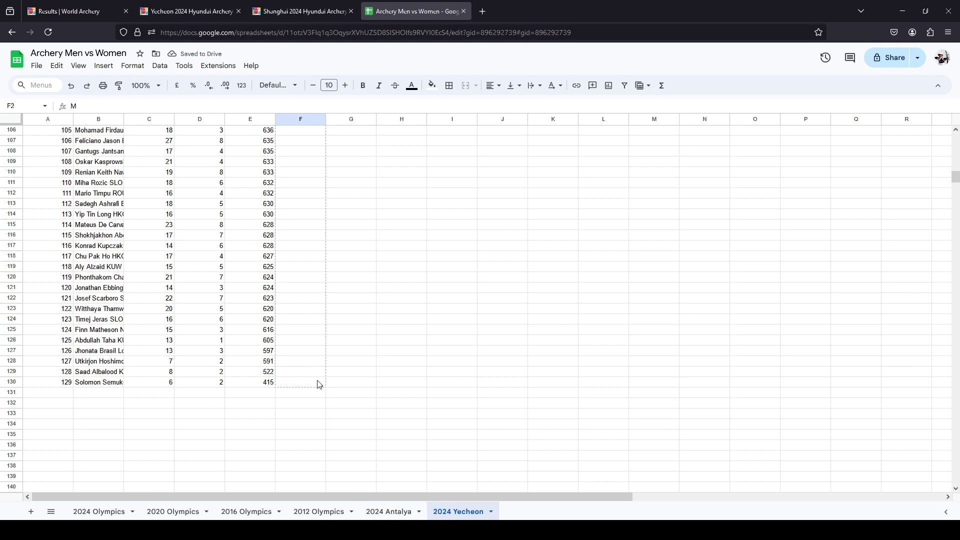
drag(319, 384, 317, 386)
Fill the men's rows A2:F130 with light blue.
click(302, 383)
scroll(139, 176, up, 15)
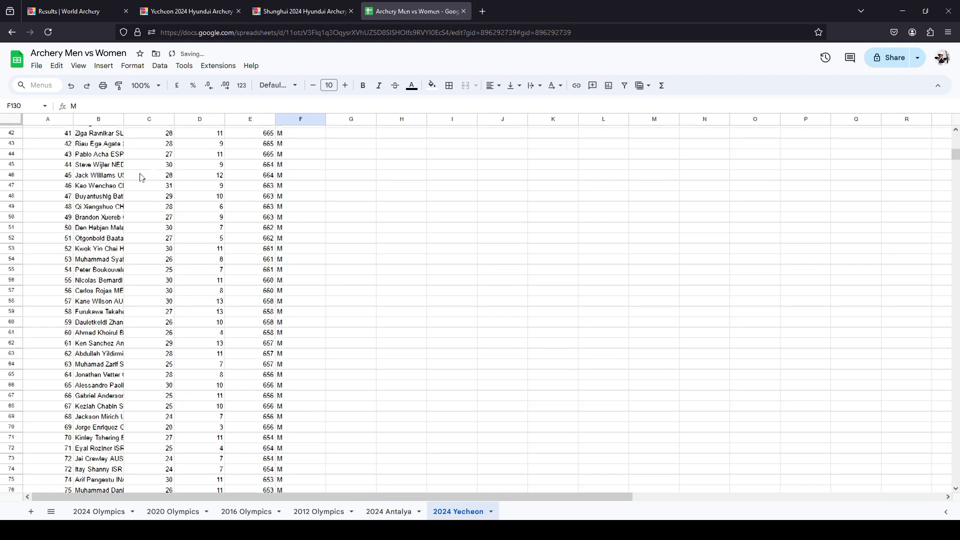
scroll(139, 176, up, 5)
shift+click(77, 145)
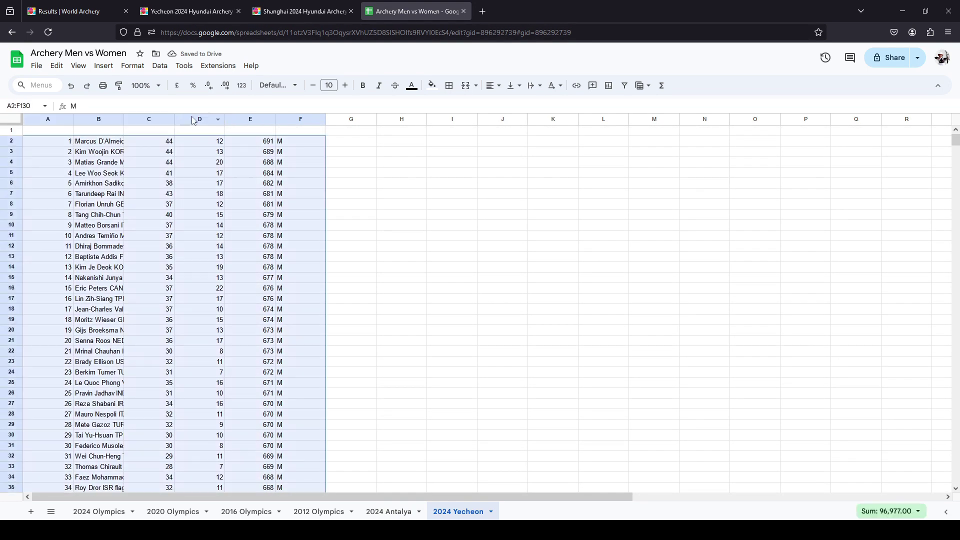
click(432, 85)
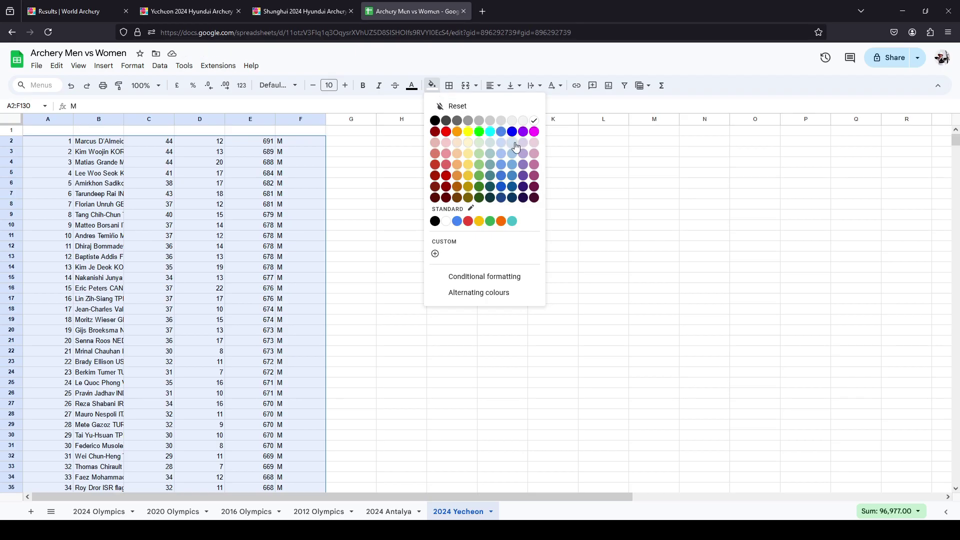
click(501, 144)
click(402, 162)
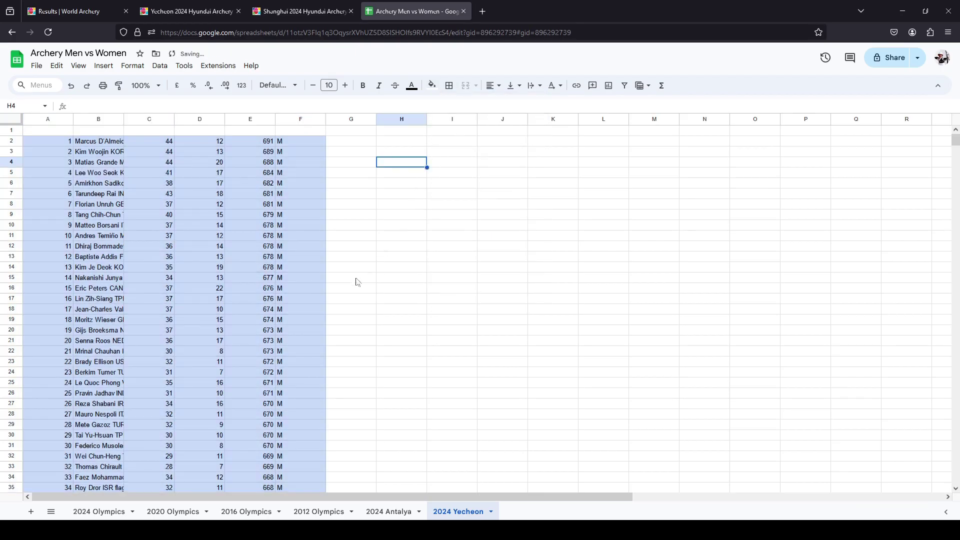
Open the individual Recurve Women qualification results on the Yecheon 2024 results page.
click(389, 511)
click(458, 511)
scroll(309, 413, down, 5)
scroll(309, 413, down, 10)
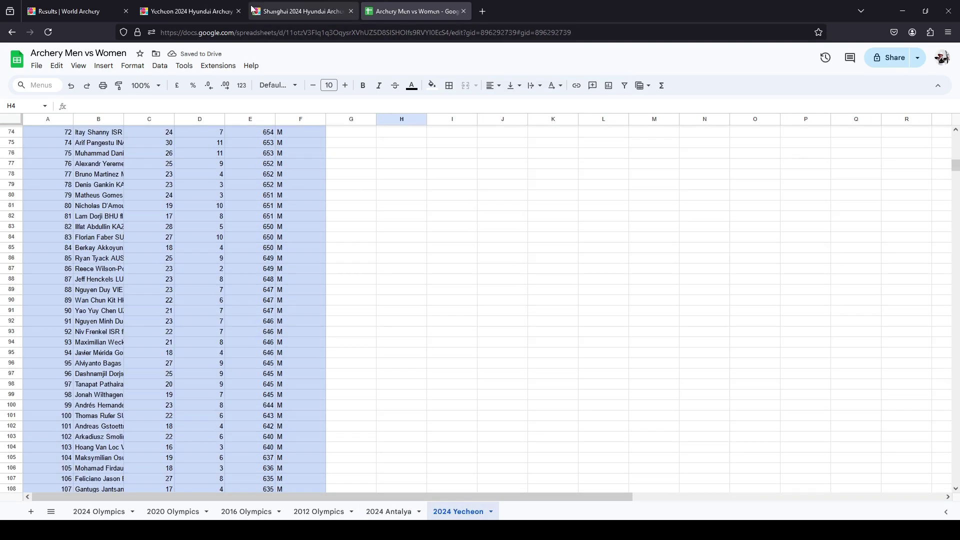
click(190, 11)
scroll(754, 300, down, 5)
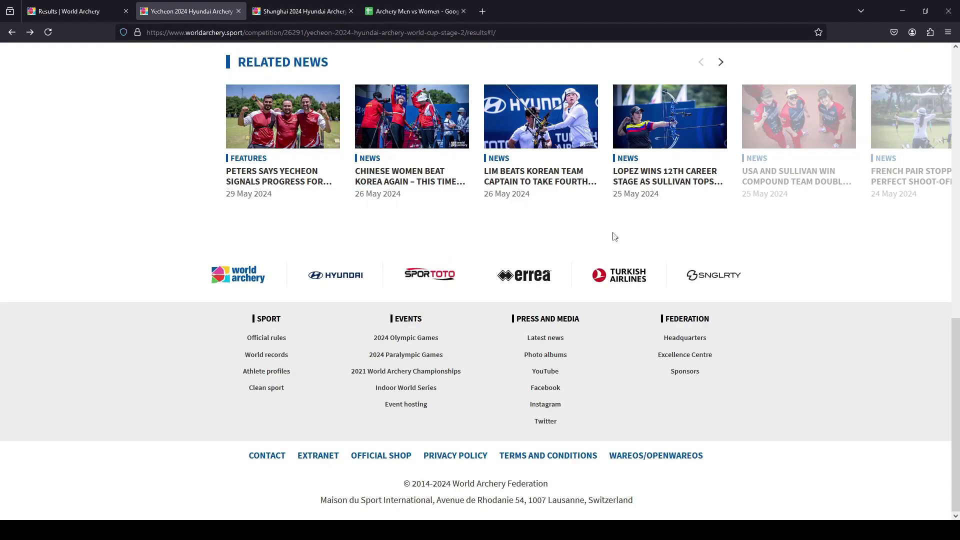
key(alt+Left)
scroll(752, 370, up, 2)
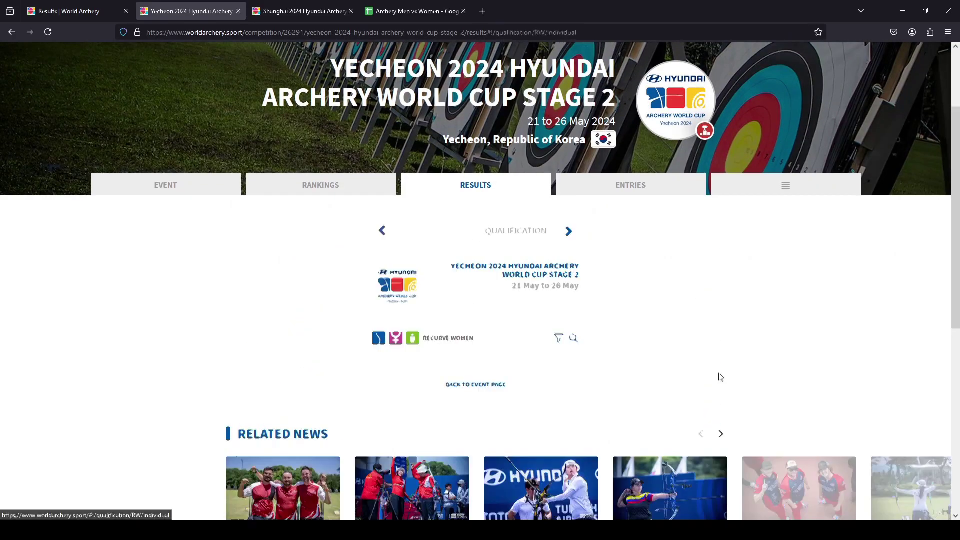
scroll(720, 377, down, 1)
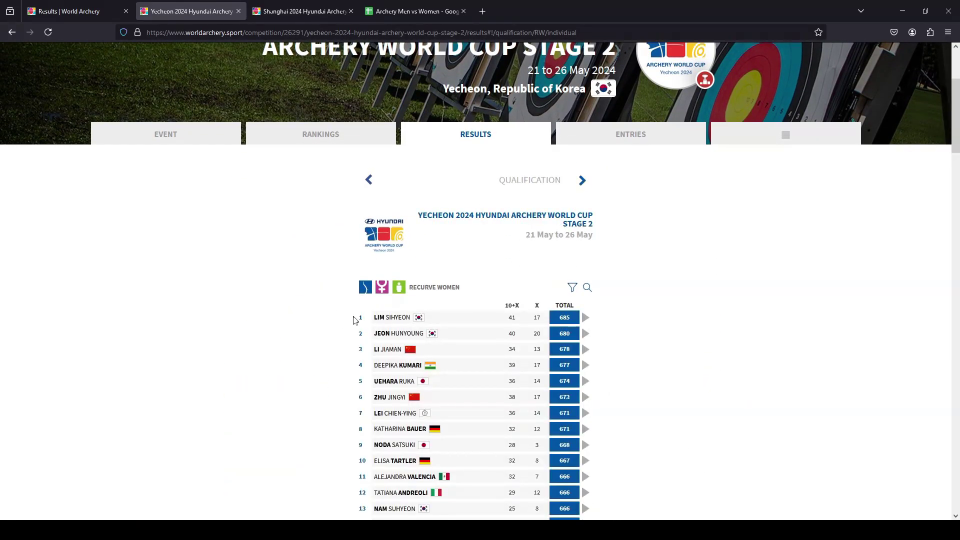
Copy all recurve women's qualification rows and paste them below the men's rows at A131 of the 2024 Yecheon sheet.
drag(356, 320, 582, 300)
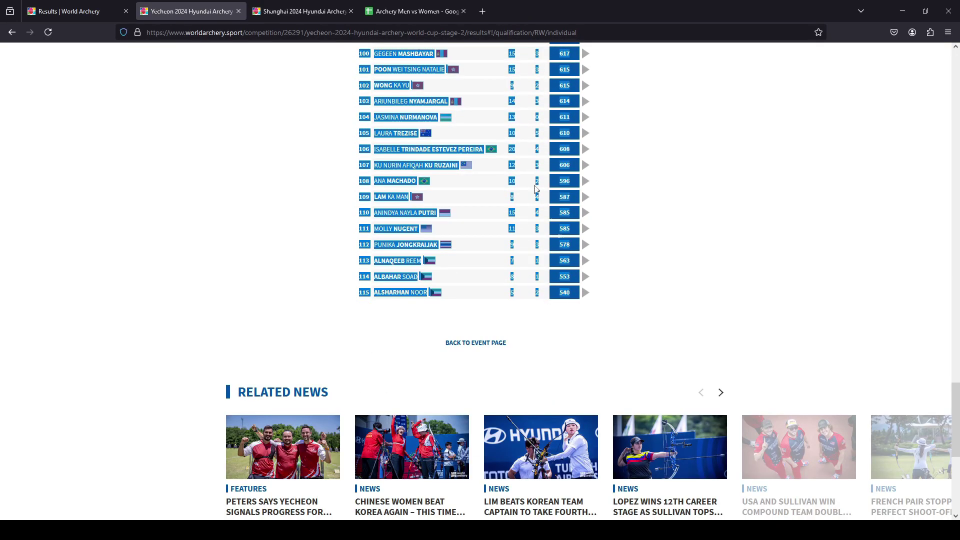
click(412, 11)
scroll(35, 326, down, 8)
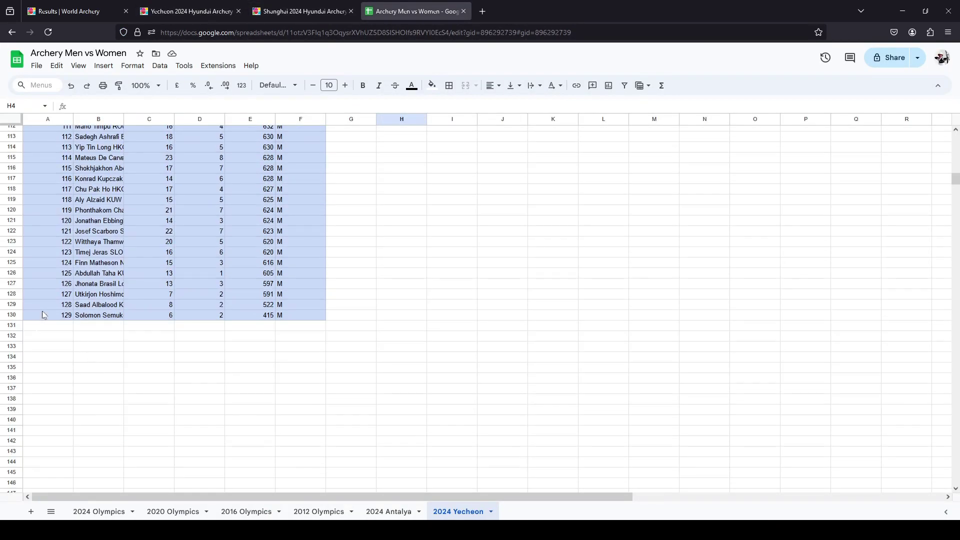
click(35, 326)
key(ctrl+v)
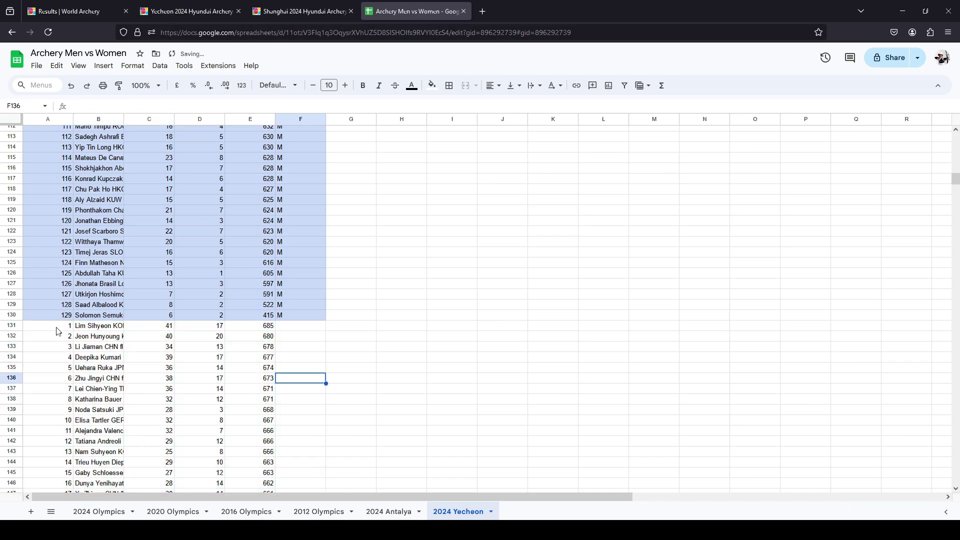
click(58, 330)
Enter F in F131 and fill it down column F for all women's rows to row 245.
click(300, 326)
text(F)
key(Return)
key(Return)
drag(327, 348, 310, 289)
Fill the women's rows A131:F245 with light pink.
click(313, 286)
scroll(231, 233, up, 10)
scroll(232, 234, up, 17)
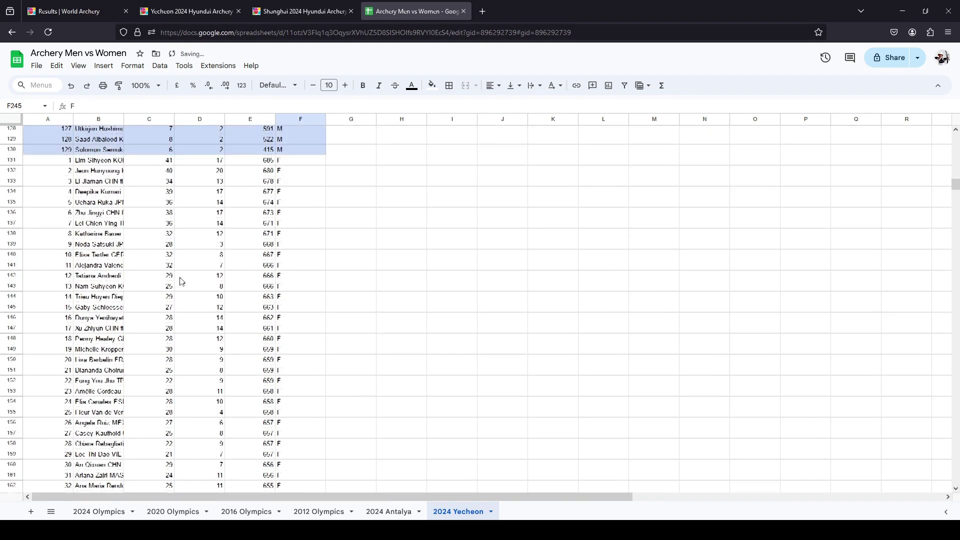
shift+click(49, 301)
shift+click(52, 296)
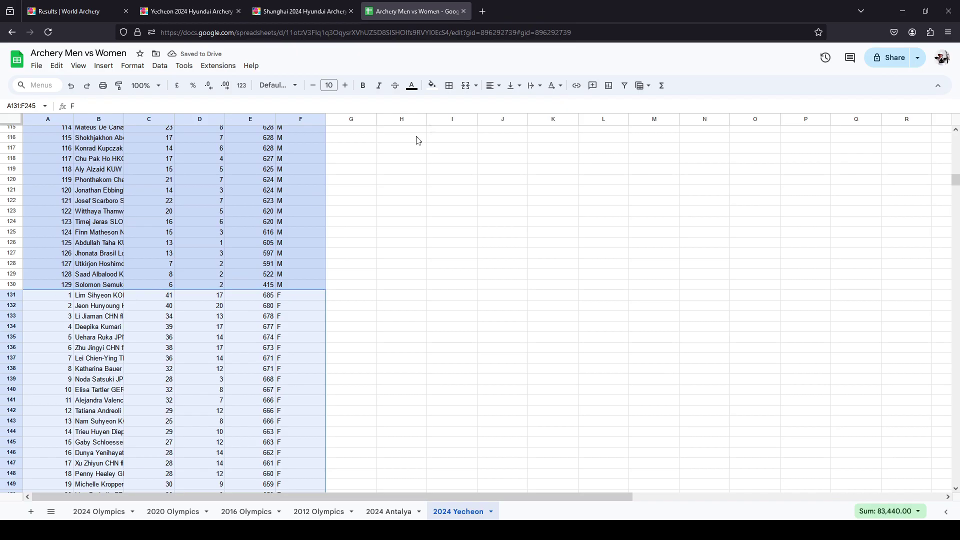
click(430, 86)
click(536, 148)
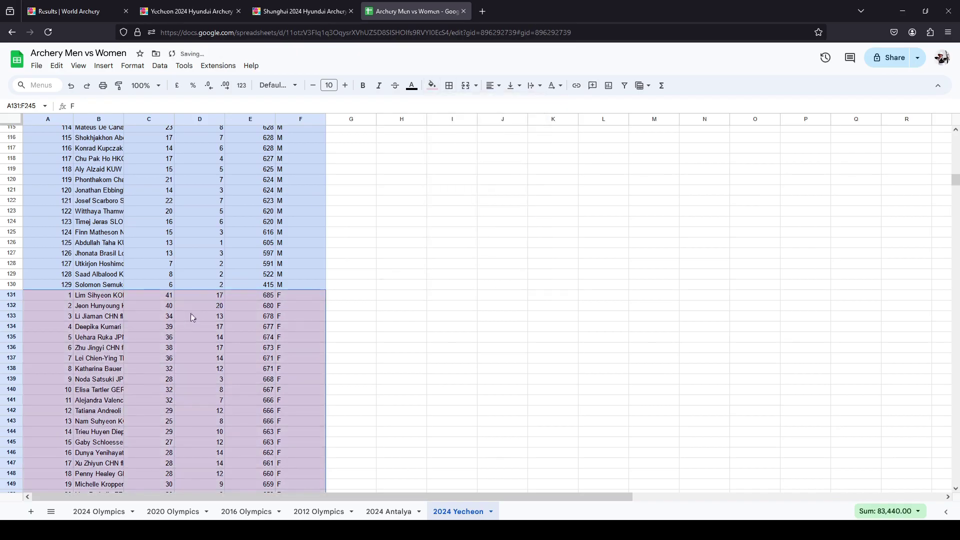
click(156, 317)
Delete the 10+X and X columns C:D and the rank column A, keeping only names, totals and gender letters.
scroll(195, 300, up, 7)
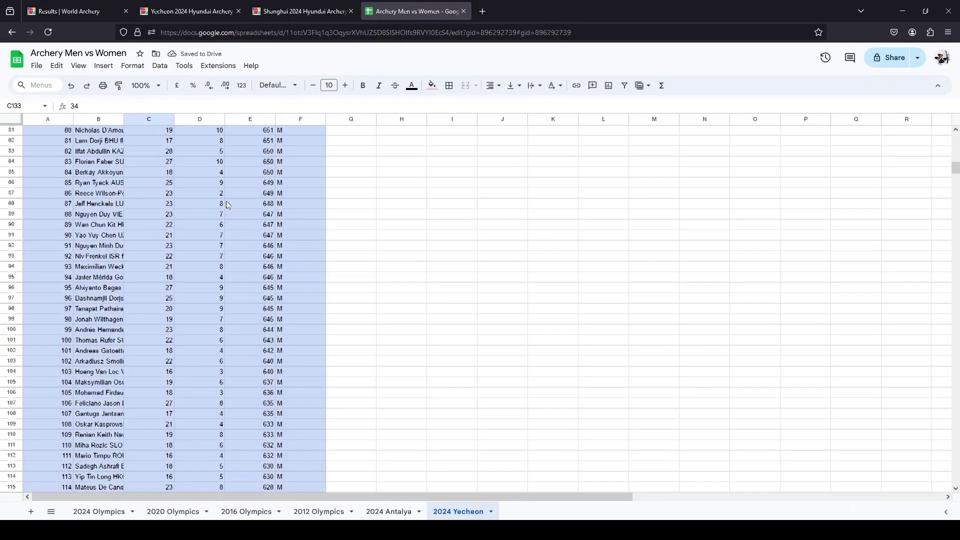
scroll(203, 172, down, 4)
click(161, 118)
shift+click(187, 119)
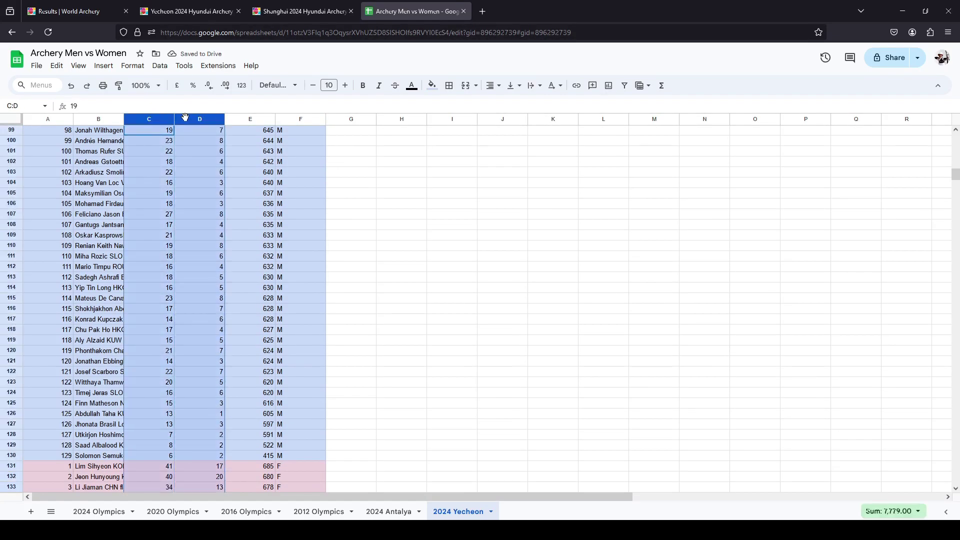
right_click(186, 119)
click(262, 232)
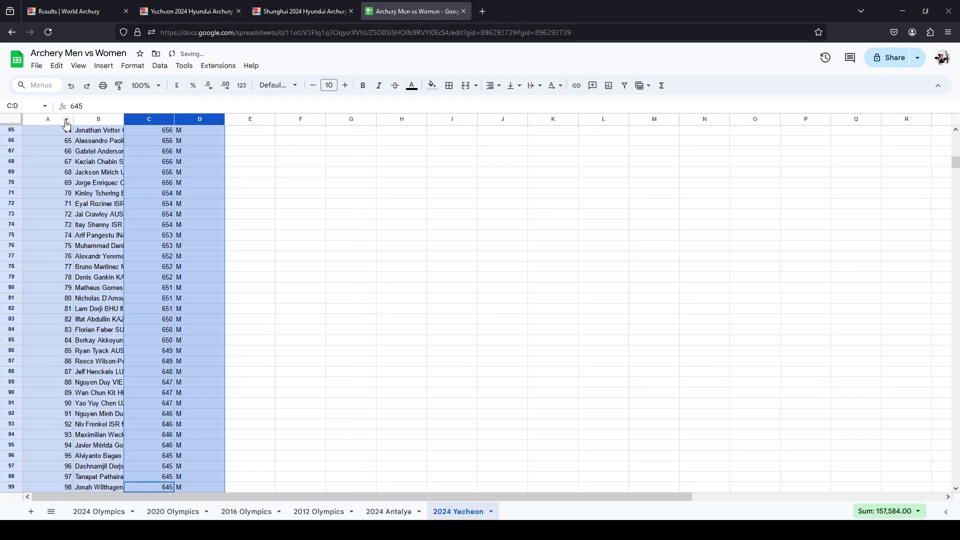
click(59, 119)
right_click(46, 118)
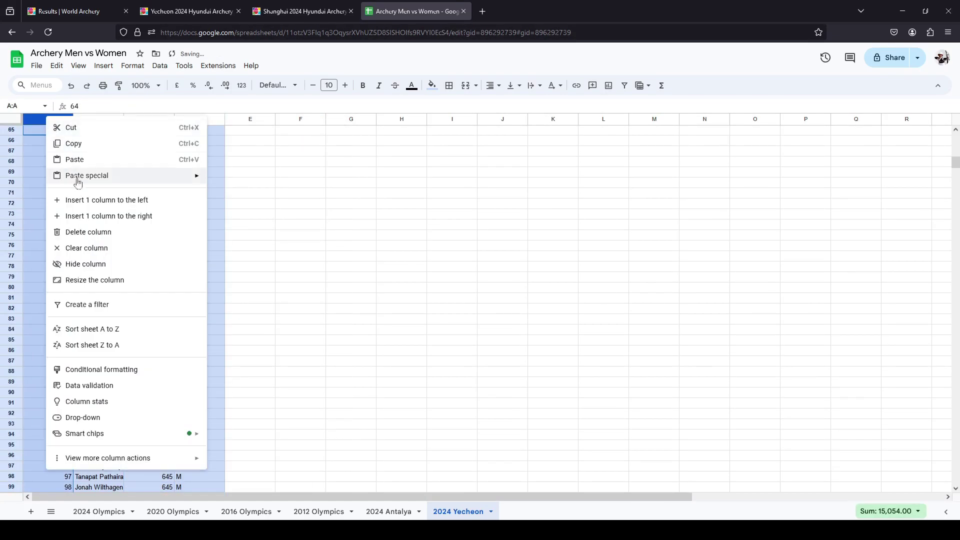
click(101, 232)
Fit the widths of columns A, B and C to their contents.
scroll(90, 200, up, 12)
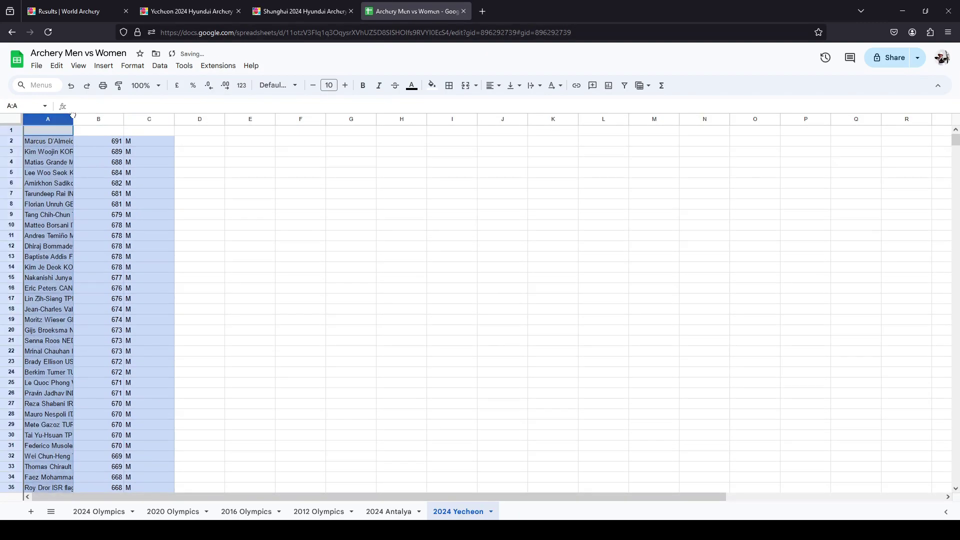
double_click(73, 116)
double_click(214, 119)
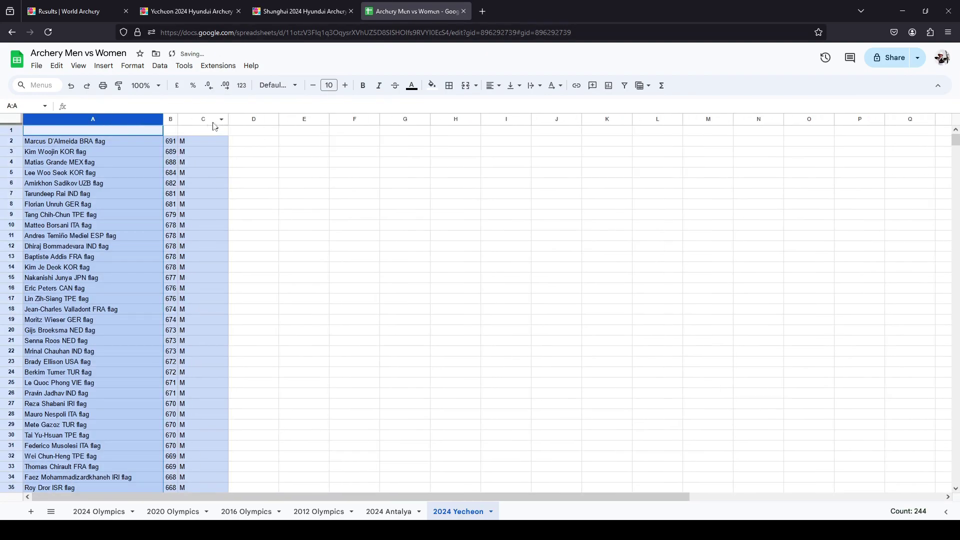
double_click(227, 119)
click(171, 130)
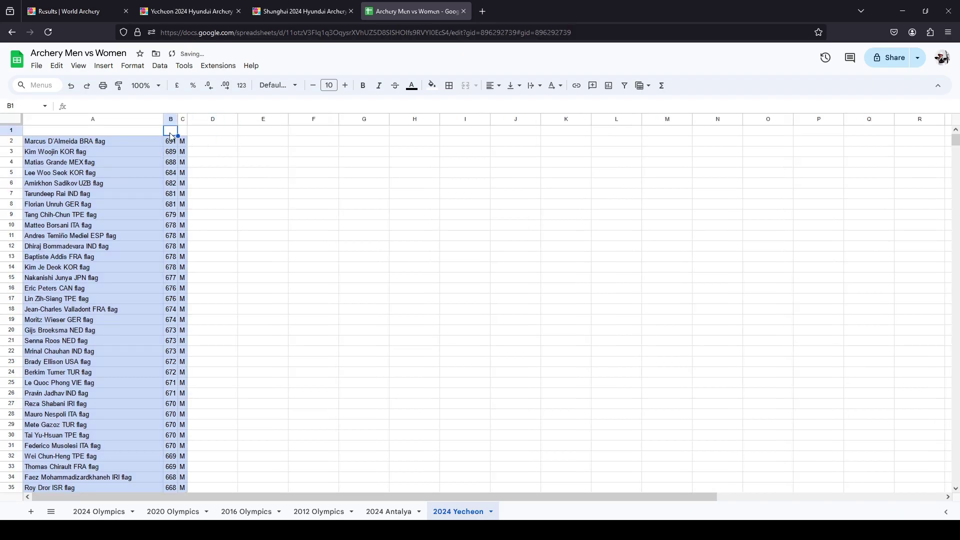
Create a filter on columns A:C and sort the rows by the scores in column B from Z to A.
drag(111, 120, 182, 119)
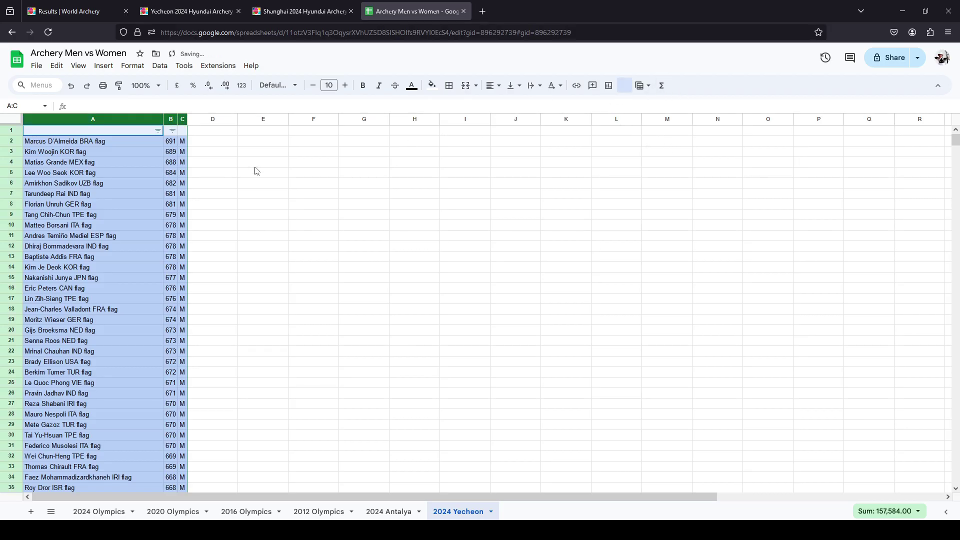
click(235, 166)
click(172, 131)
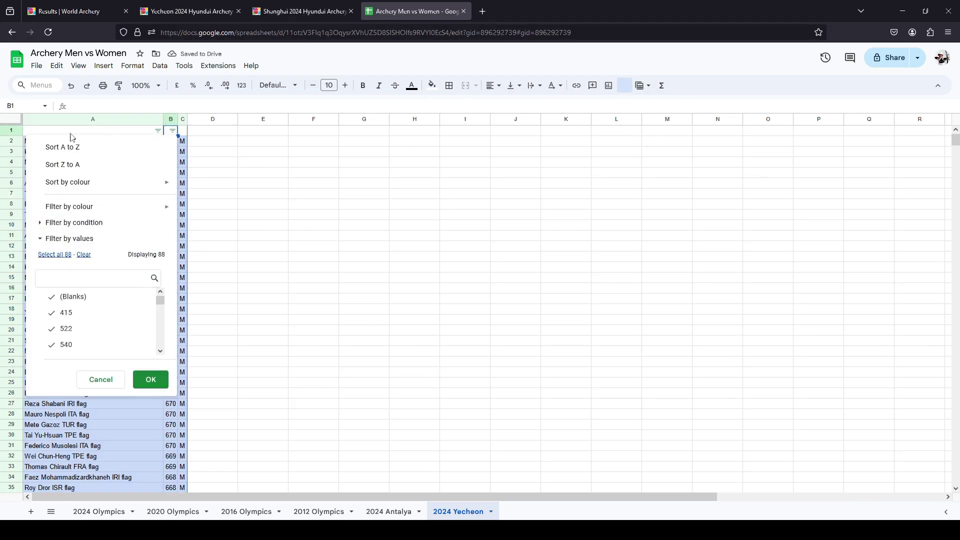
click(102, 167)
click(173, 182)
Delete rows 66 to 245 so that only the top 64 archers are kept.
scroll(122, 345, down, 15)
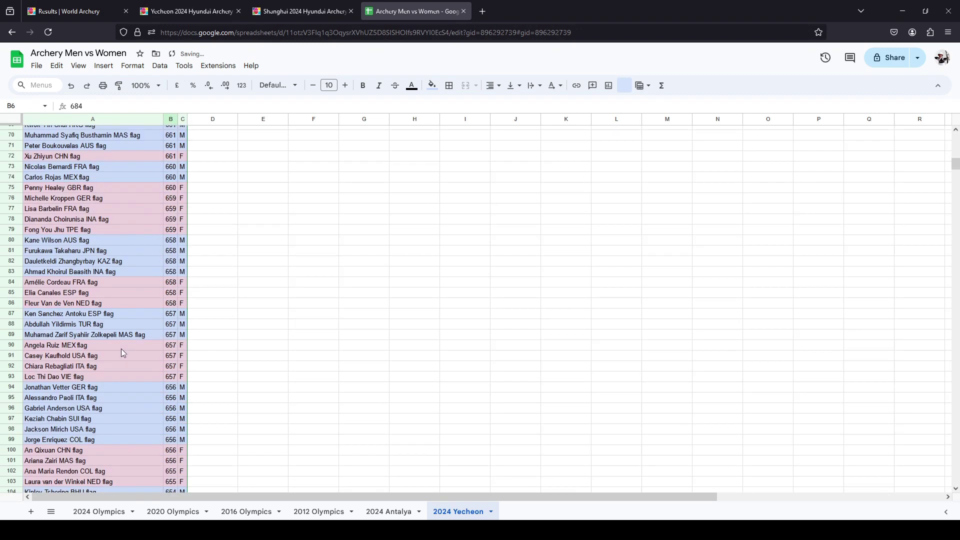
scroll(62, 355, up, 6)
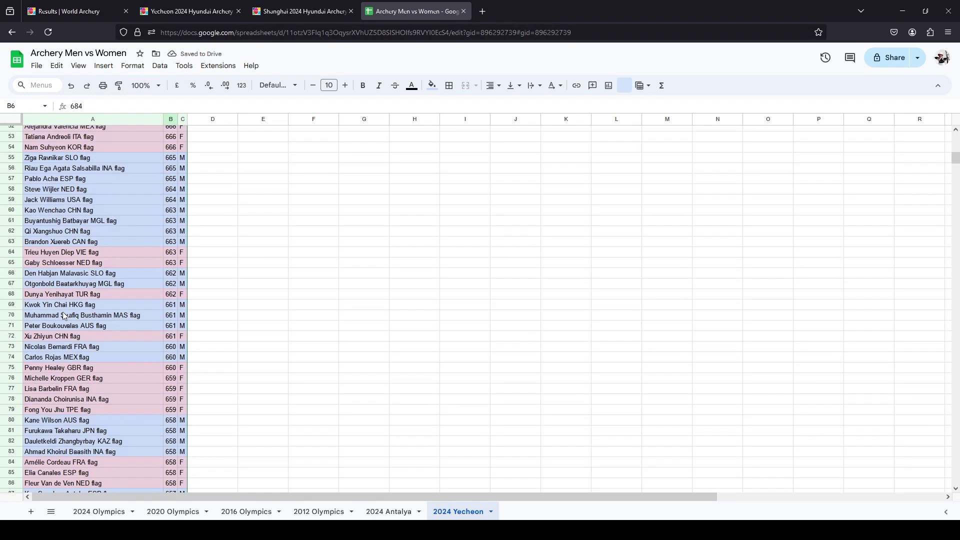
click(36, 269)
scroll(195, 375, down, 20)
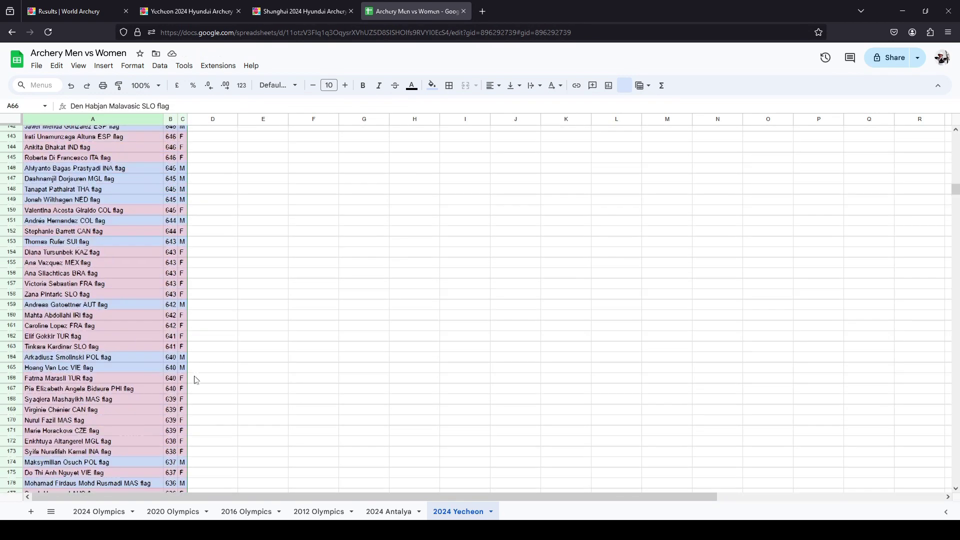
scroll(199, 366, down, 13)
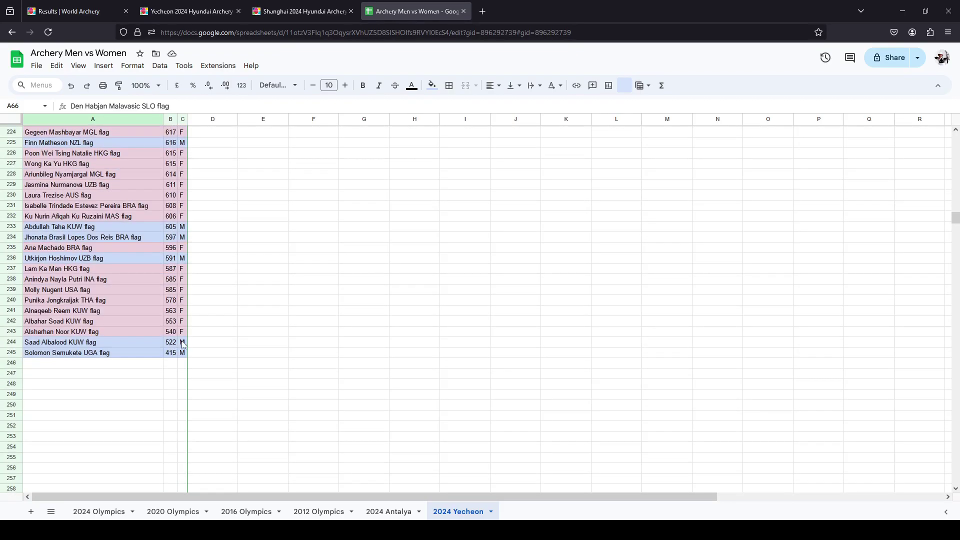
shift+click(183, 349)
right_click(183, 350)
mouse_move(250, 340)
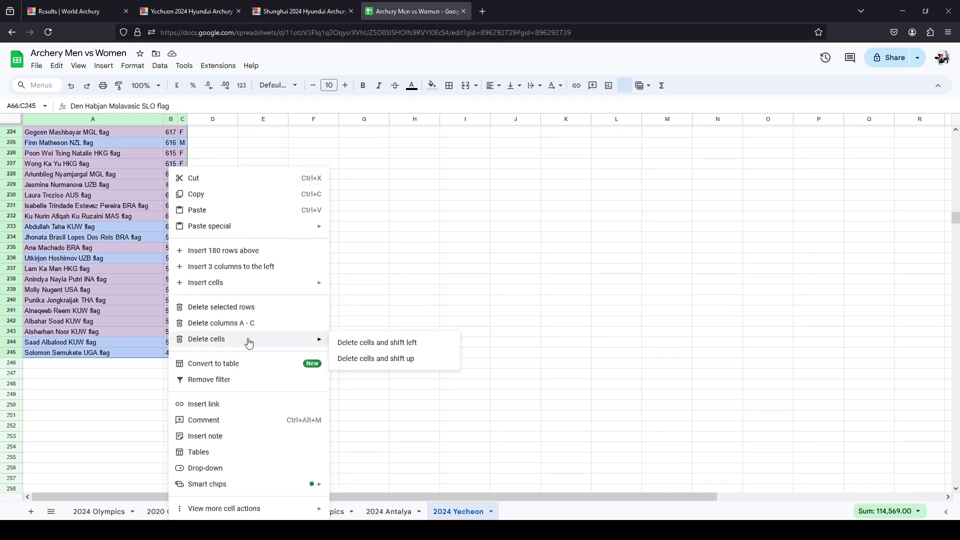
click(255, 307)
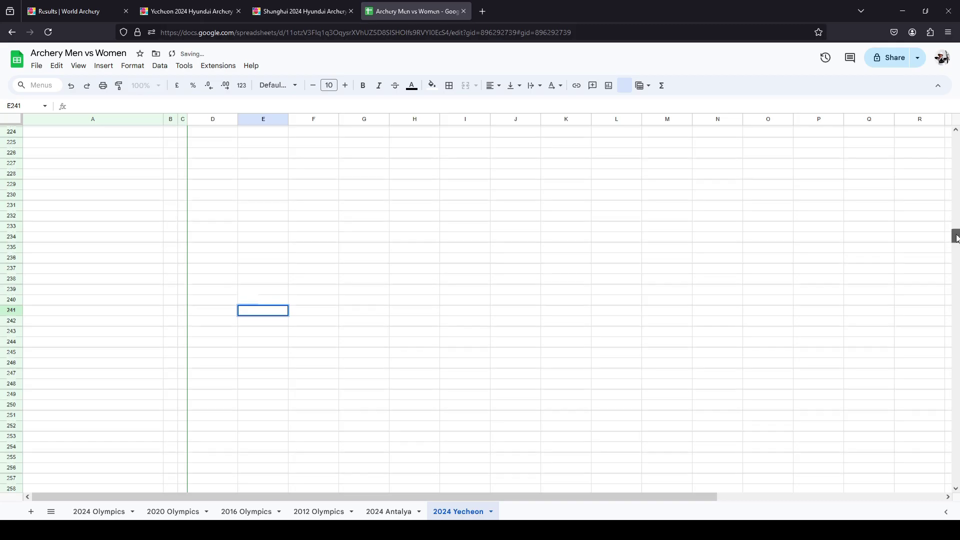
Copy the Female and Male count cells D2:E3 from the 2024 Antalya sheet to D2 of the 2024 Yecheon sheet.
drag(957, 233, 959, 98)
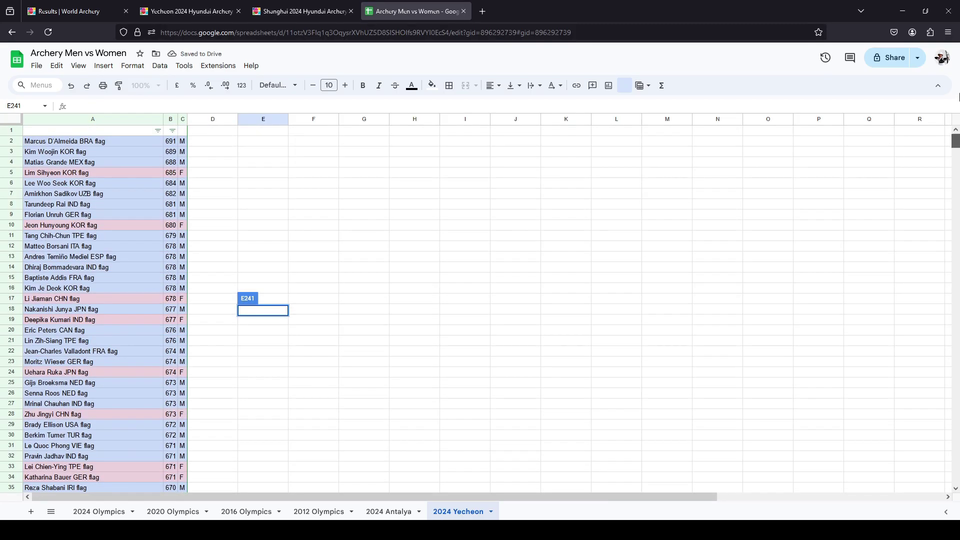
click(408, 517)
drag(220, 143, 261, 157)
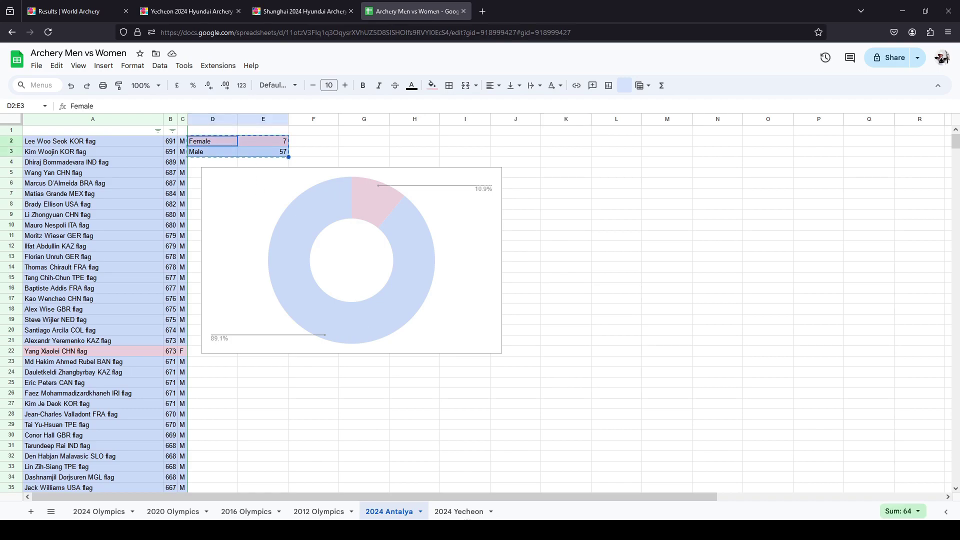
click(456, 511)
click(203, 142)
key(ctrl+v)
click(322, 225)
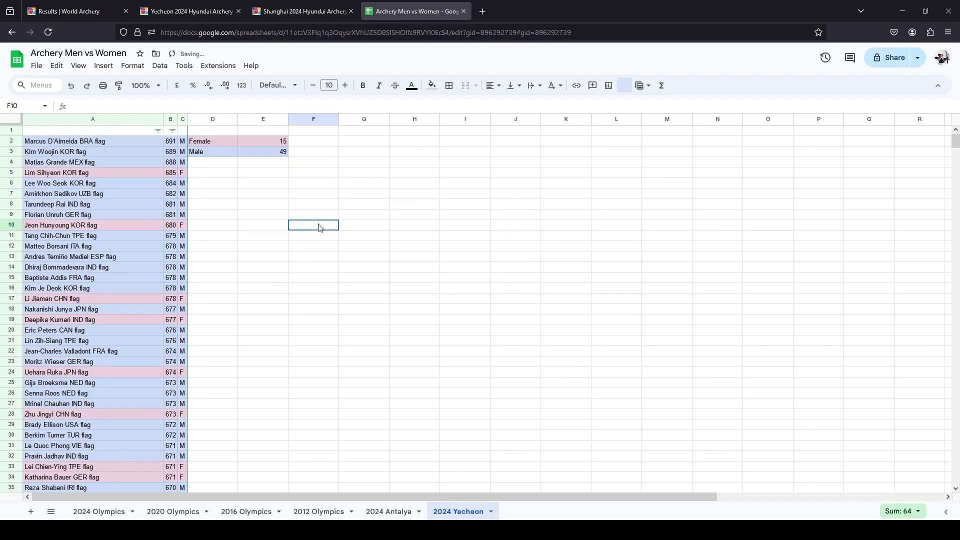
Copy the doughnut chart from the 2024 Antalya sheet and paste it at D4 of the 2024 Yecheon sheet.
click(392, 511)
click(287, 229)
key(ctrl+shift+Page_Down)
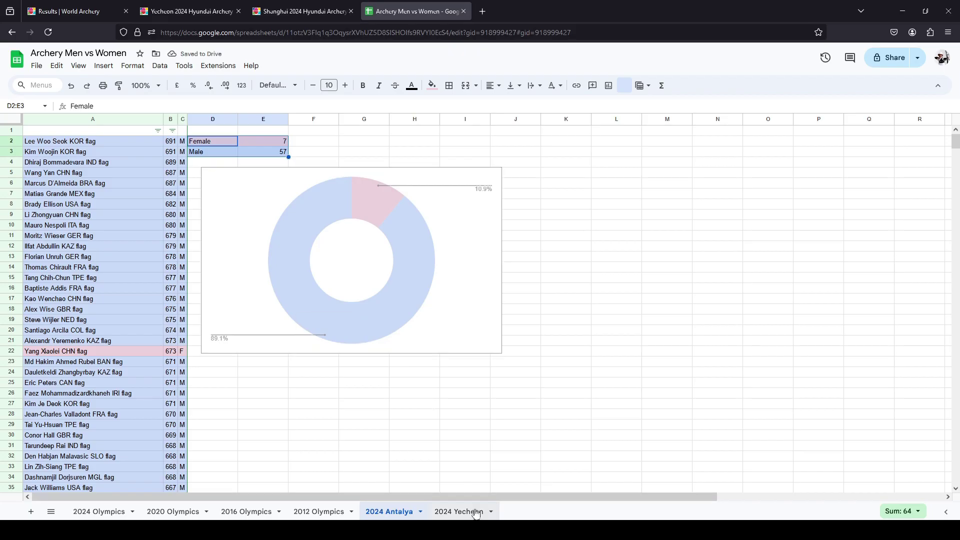
click(215, 168)
key(ctrl+v)
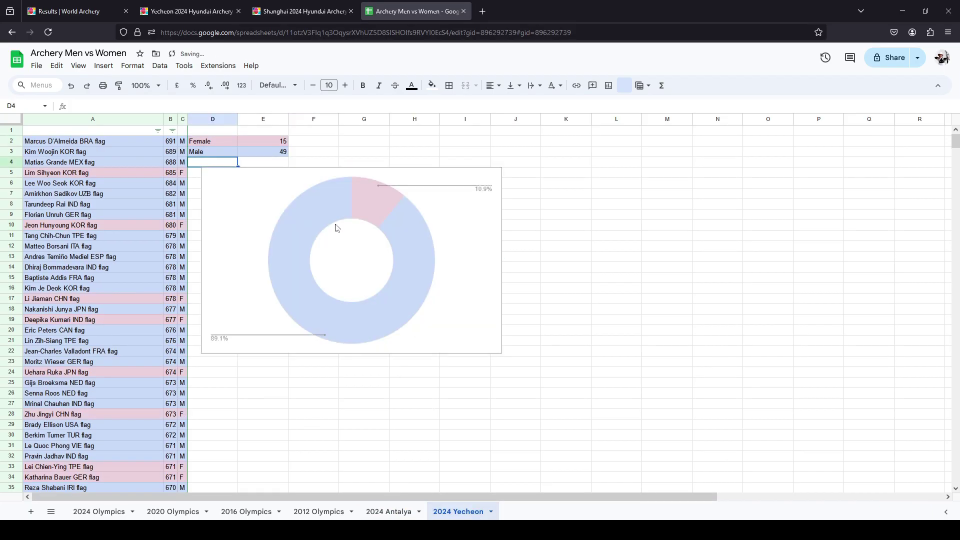
Set the pasted doughnut chart's value range to E2:E3 of the 2024 Yecheon sheet and close the chart editor.
double_click(468, 215)
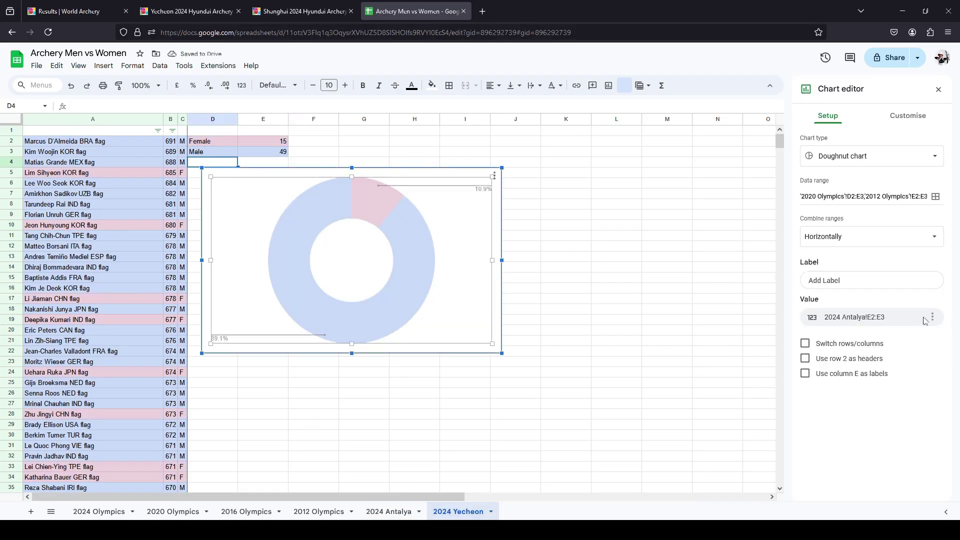
click(875, 317)
click(913, 338)
click(277, 142)
drag(277, 147, 278, 151)
click(540, 314)
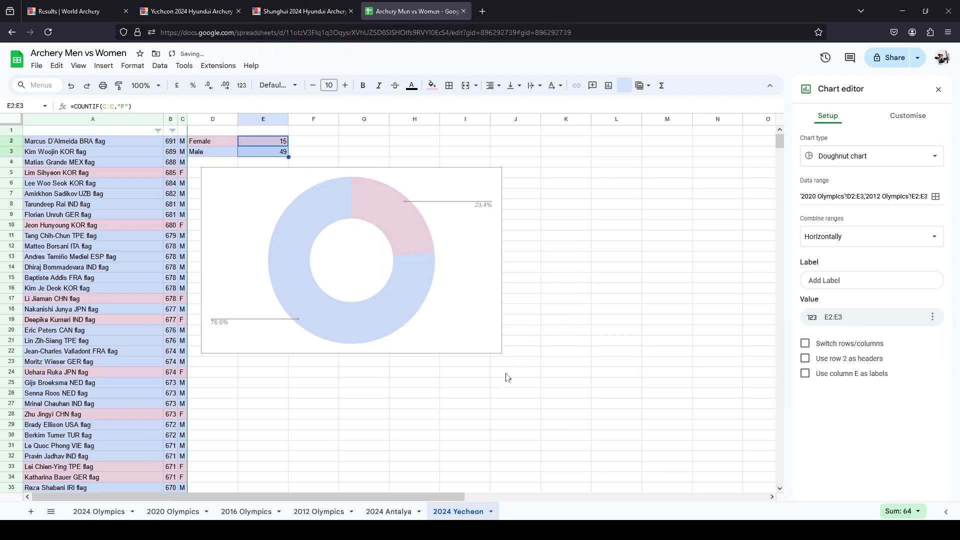
click(497, 384)
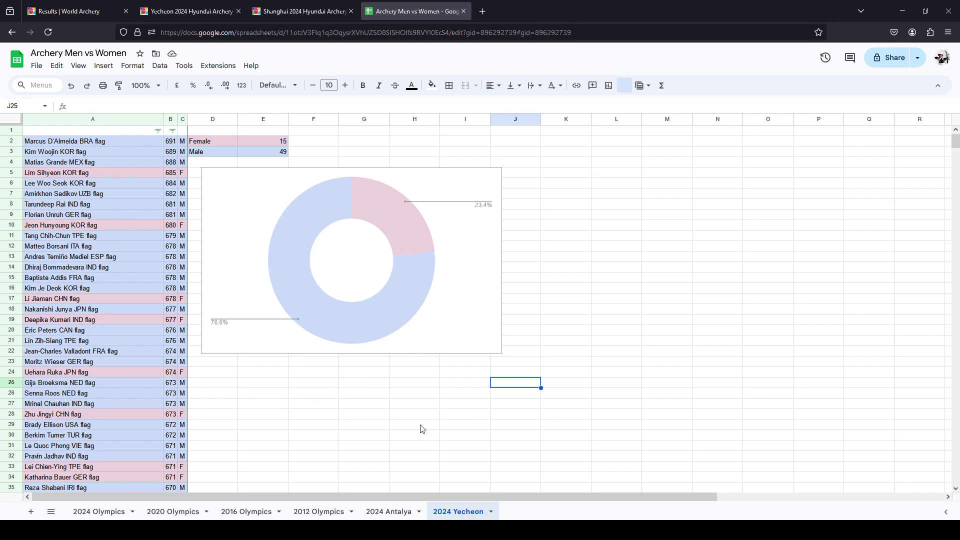
Add a new sheet named for the 2024 Shanghai stage, close the finished Yecheon results page and show the Shanghai 2024 event page.
click(30, 512)
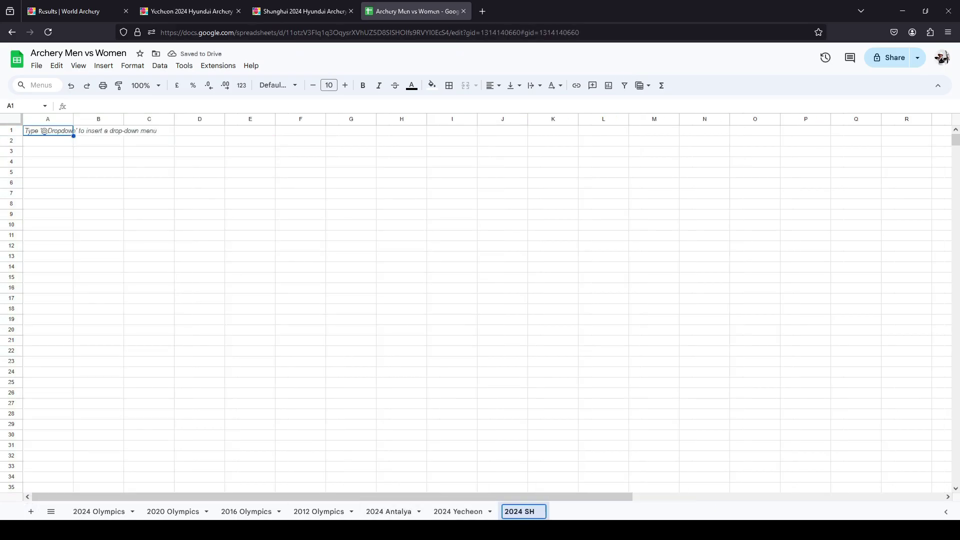
key(Return)
click(239, 11)
click(200, 10)
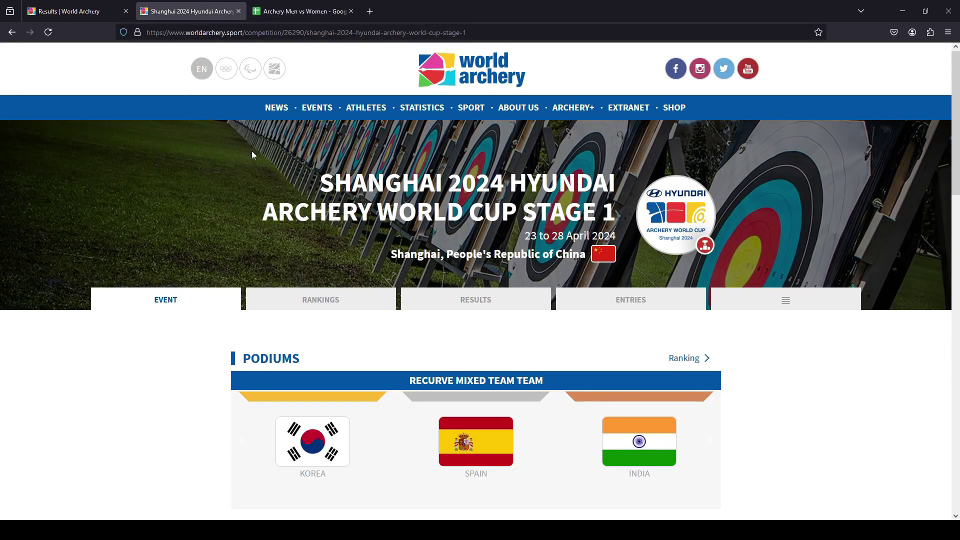
Open the Shanghai 2024 recurve men's individual qualification results and copy the full ranking, places 1 to 115.
click(472, 310)
scroll(537, 344, down, 1)
click(713, 419)
scroll(583, 497, down, 3)
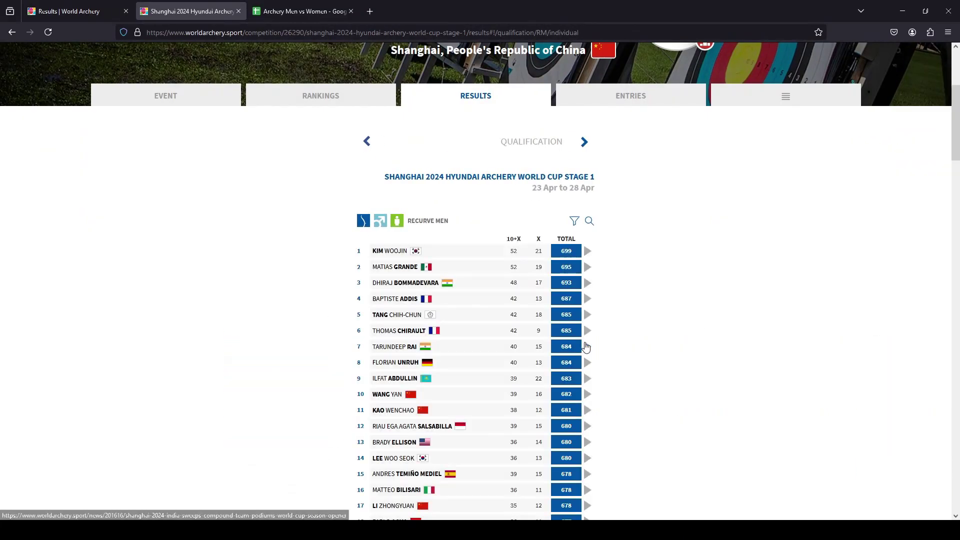
scroll(366, 283, down, 15)
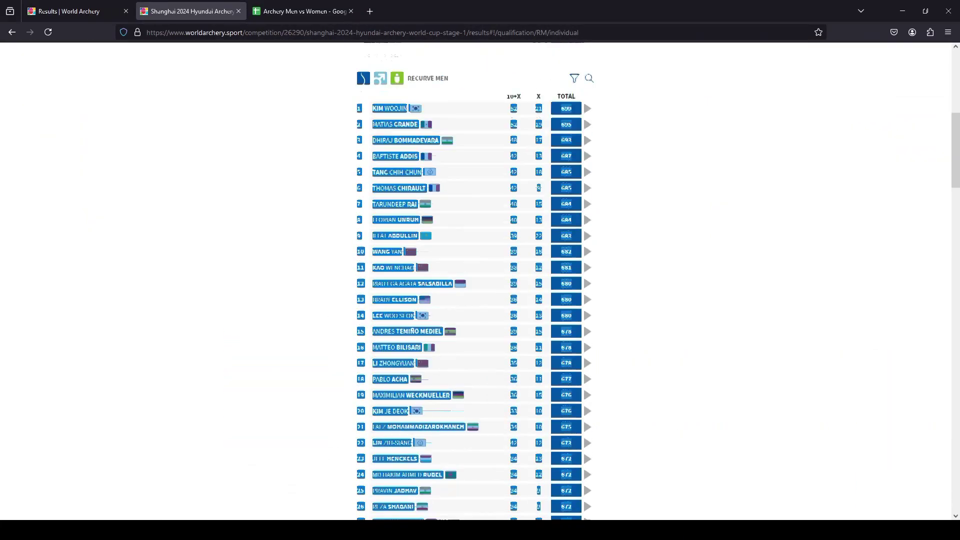
scroll(579, 298, down, 15)
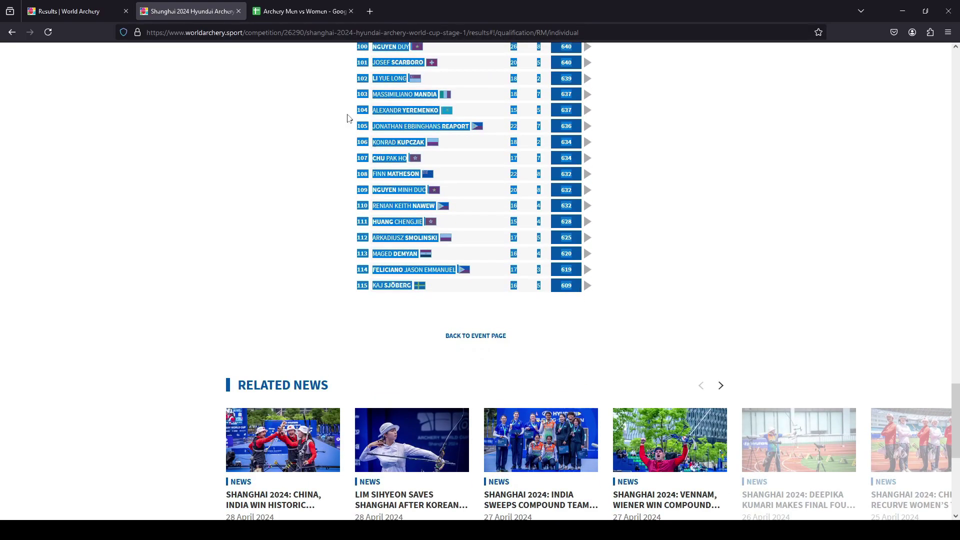
Paste the men's results at A2 of the 2024 Shanghai sheet and fill the pasted range light blue.
click(293, 12)
click(68, 145)
key(ctrl+v)
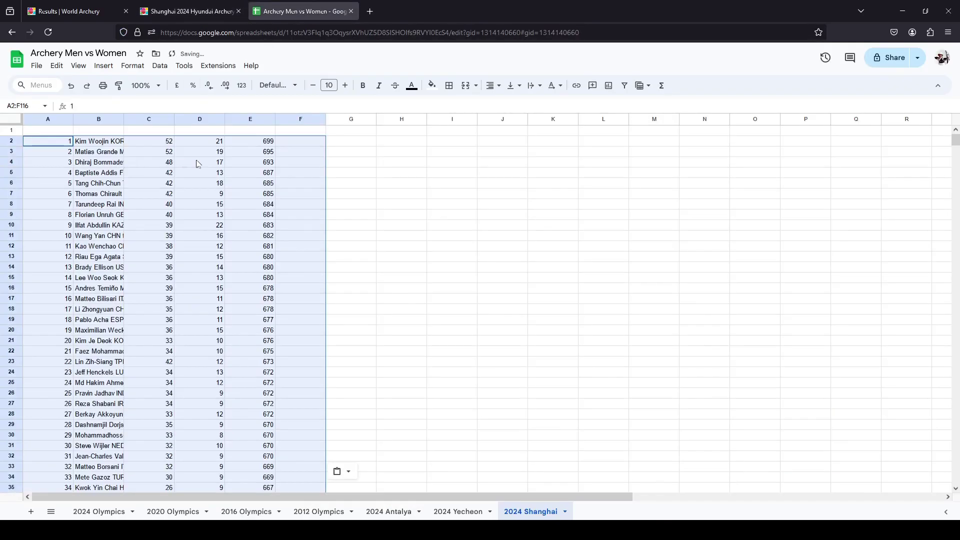
scroll(335, 225, down, 20)
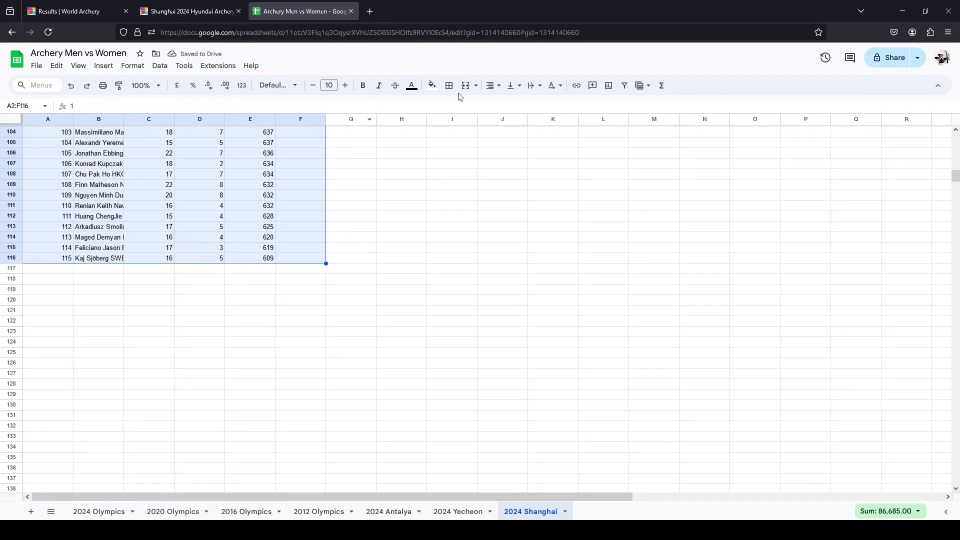
click(449, 86)
click(432, 86)
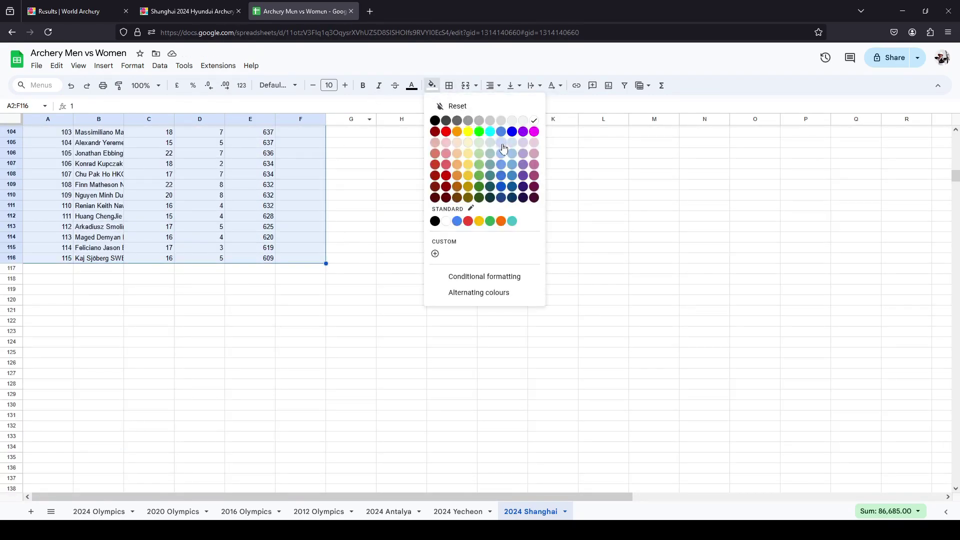
click(501, 144)
Mark every men's row with M in column F, from F2 through F116.
click(320, 259)
scroll(350, 248, up, 5)
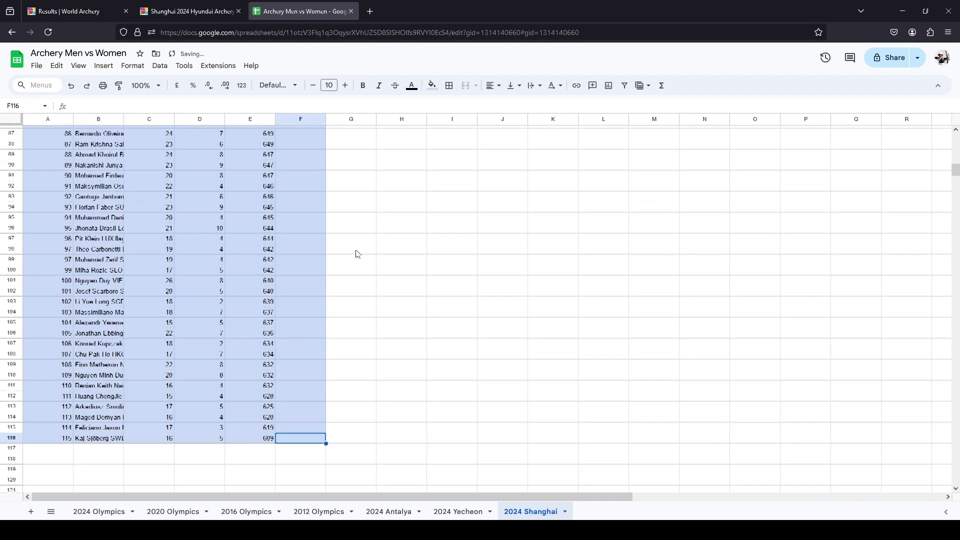
text(M)
key(Up)
key(Up)
drag(325, 307, 326, 7)
drag(311, 143, 310, 142)
click(352, 183)
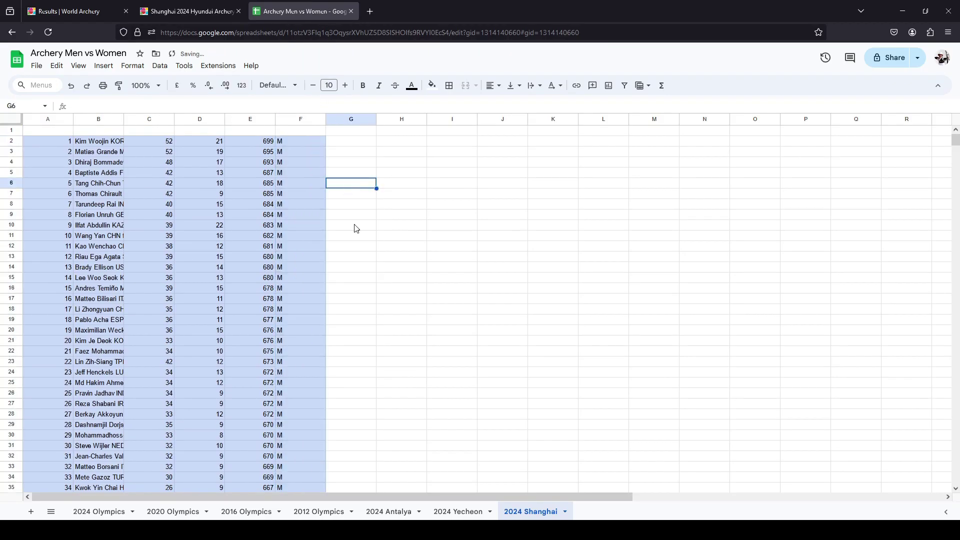
Open the Shanghai 2024 recurve women's individual qualification results and copy the full ranking, places 1 to 96.
scroll(350, 250, down, 6)
click(177, 12)
scroll(586, 209, down, 6)
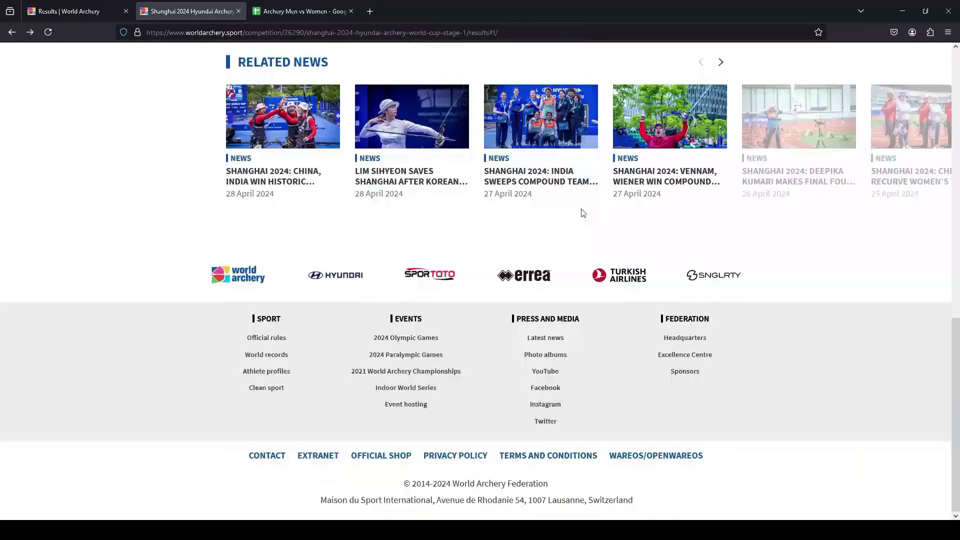
key(alt+Left)
key(alt+Right)
drag(409, 288, 531, 325)
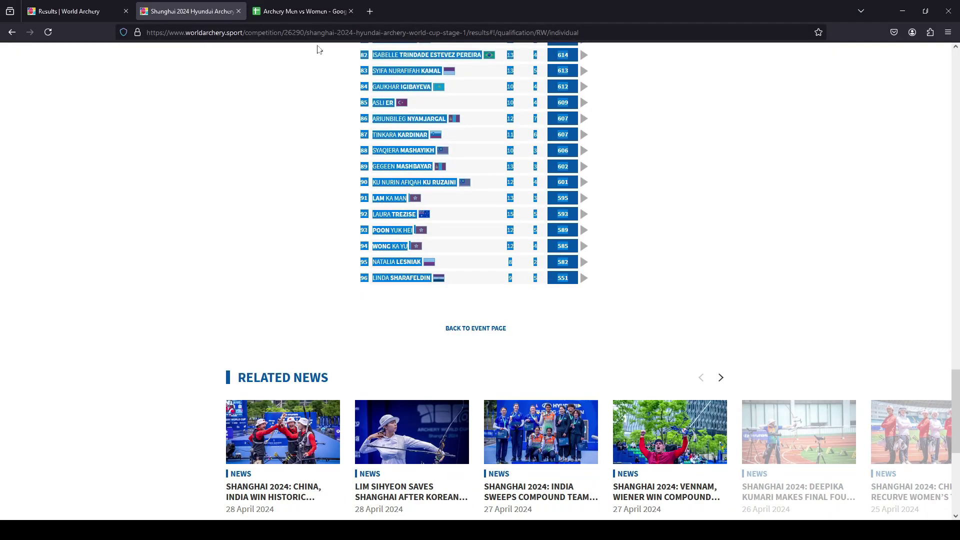
Paste the women's results below the men's at A117 of the 2024 Shanghai sheet and fill them light pink.
click(301, 11)
scroll(97, 346, down, 10)
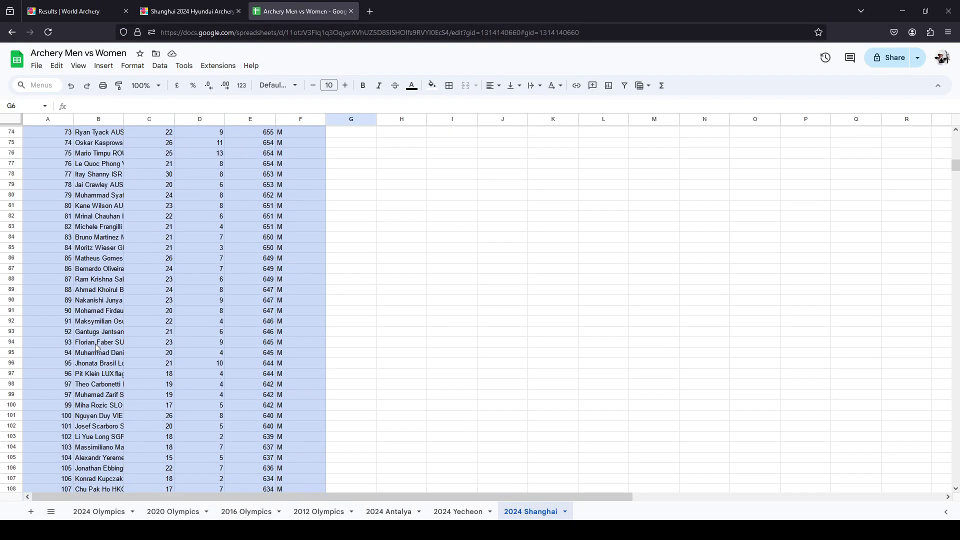
scroll(97, 346, down, 10)
click(47, 271)
key(ctrl+v)
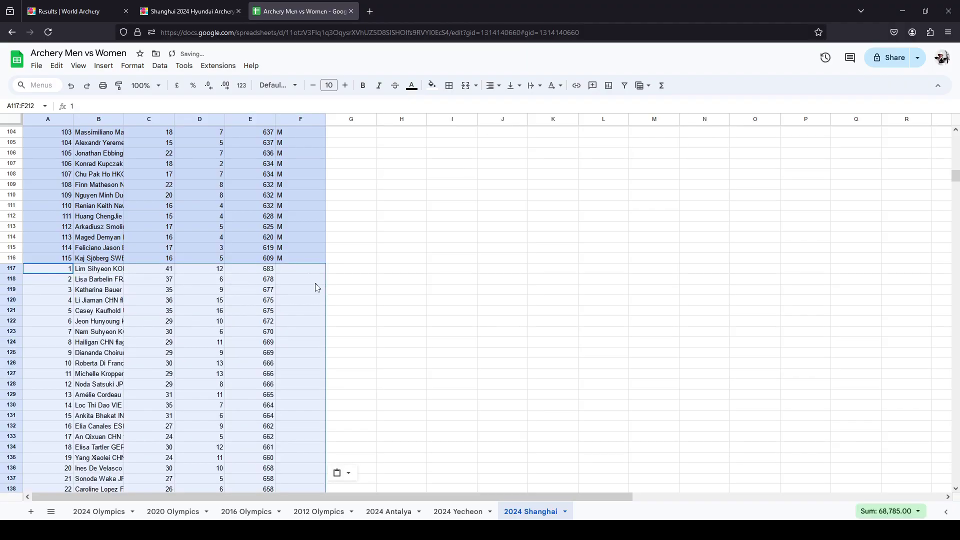
click(432, 85)
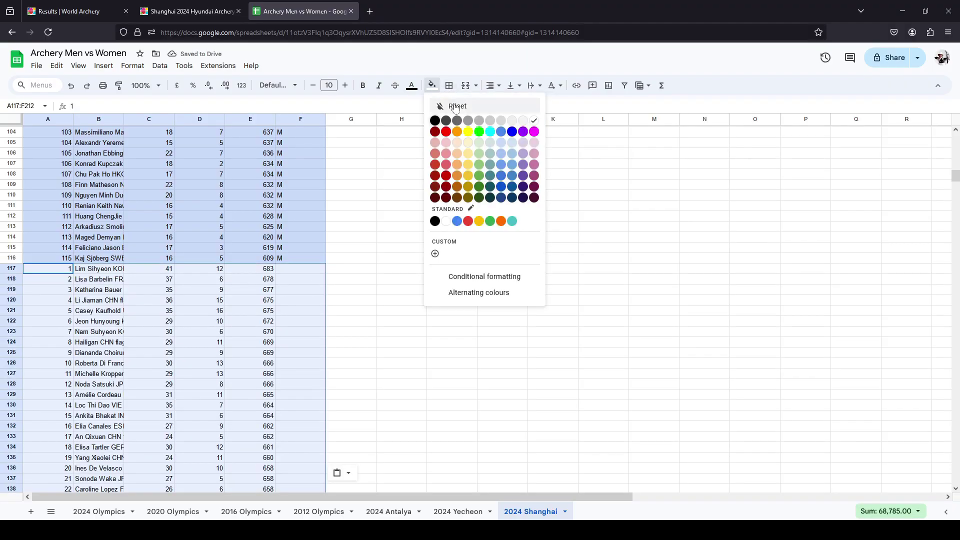
click(534, 142)
Mark every women's row with F in column F, from F117 through F212.
click(296, 268)
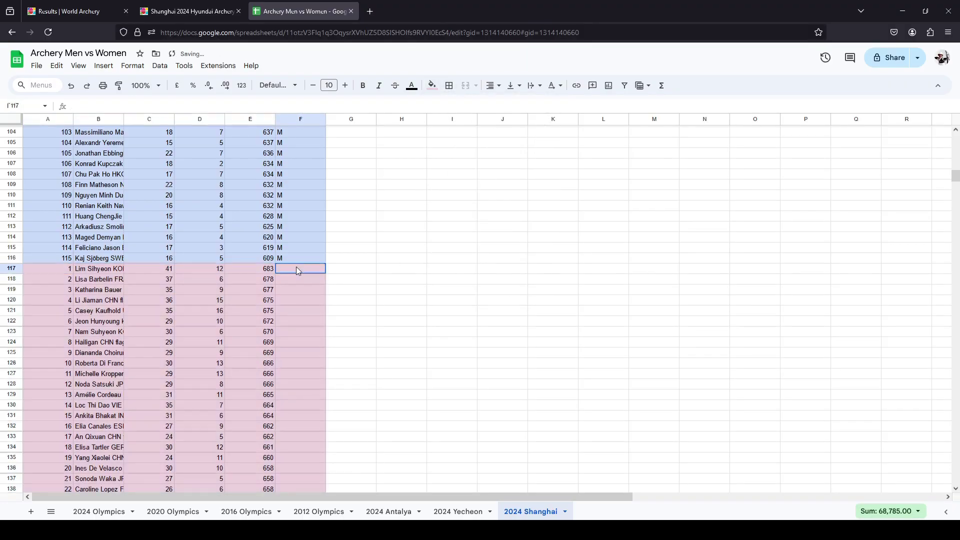
text(F)
key(Return)
key(Return)
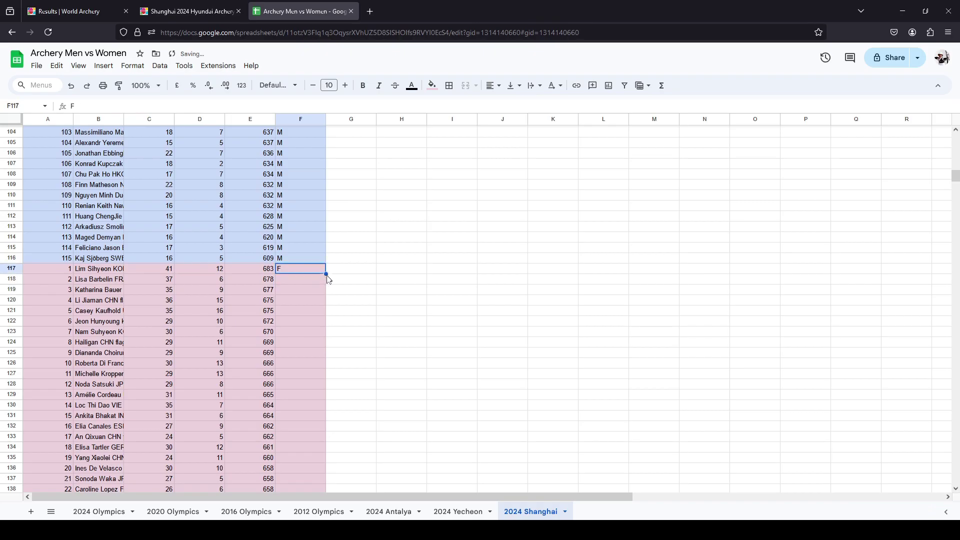
scroll(345, 410, down, 15)
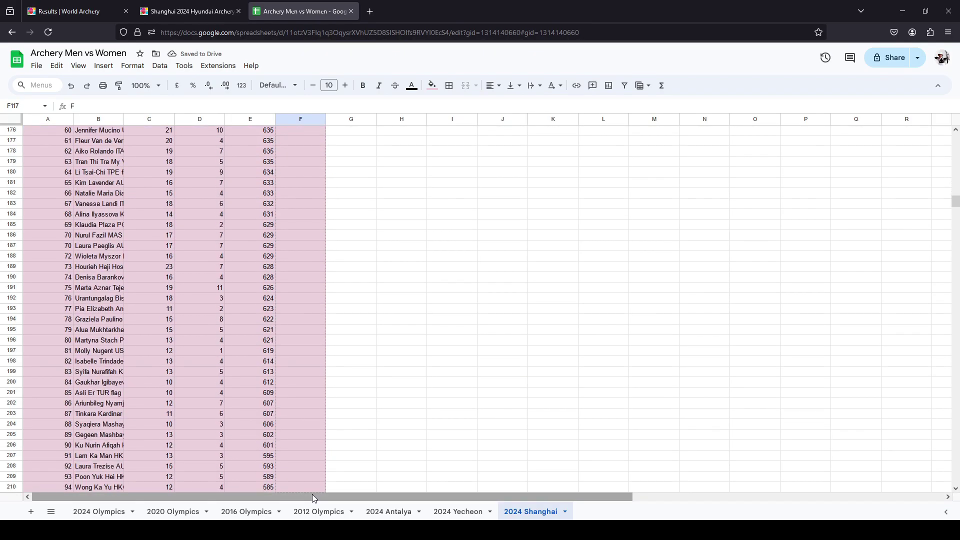
scroll(325, 404, down, 2)
key(ctrl+v)
click(250, 403)
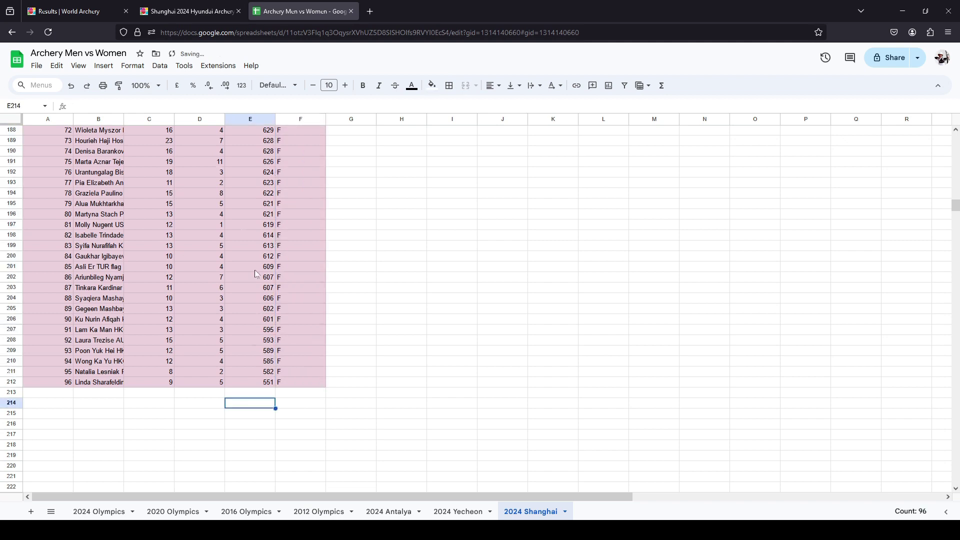
Delete columns C and D holding the 10+X and X counts, and dismiss any resulting error dialog.
drag(152, 121, 193, 118)
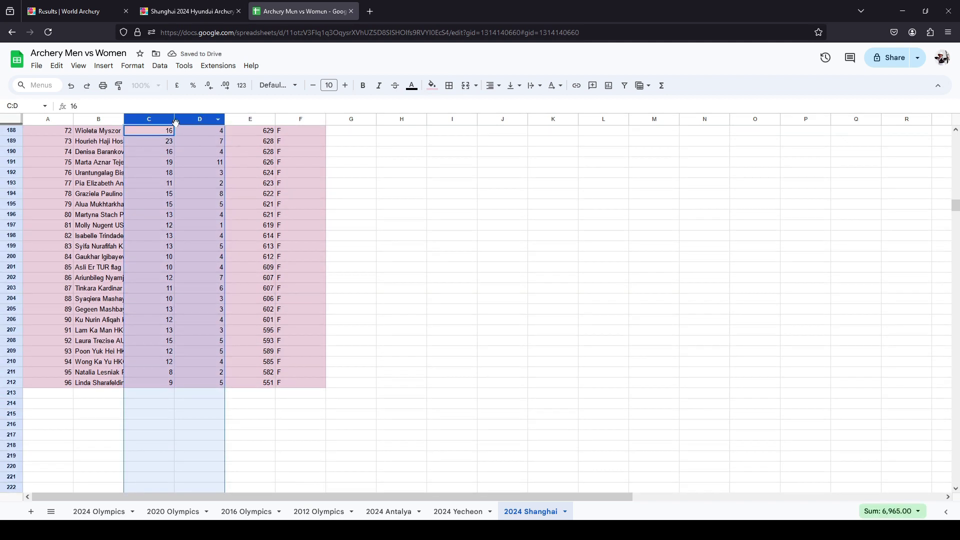
right_click(190, 122)
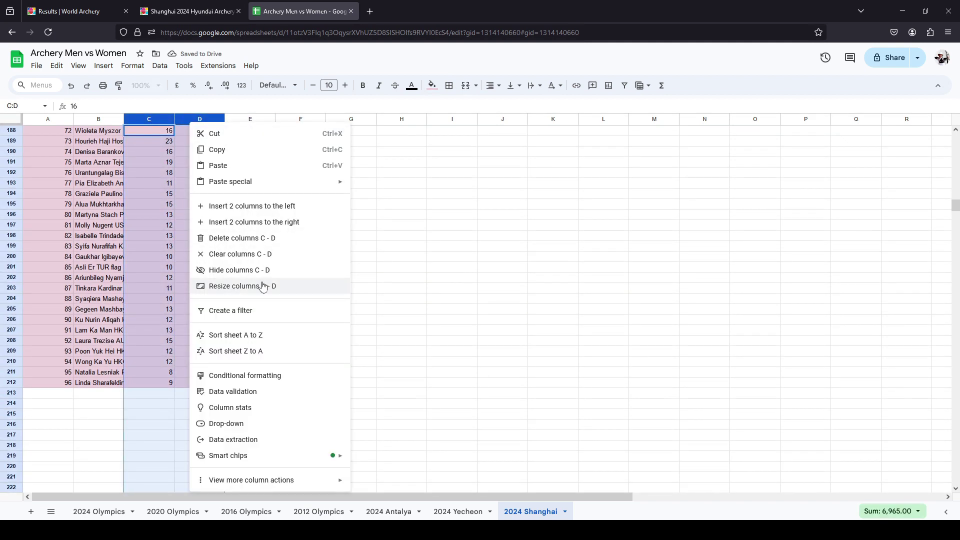
click(265, 239)
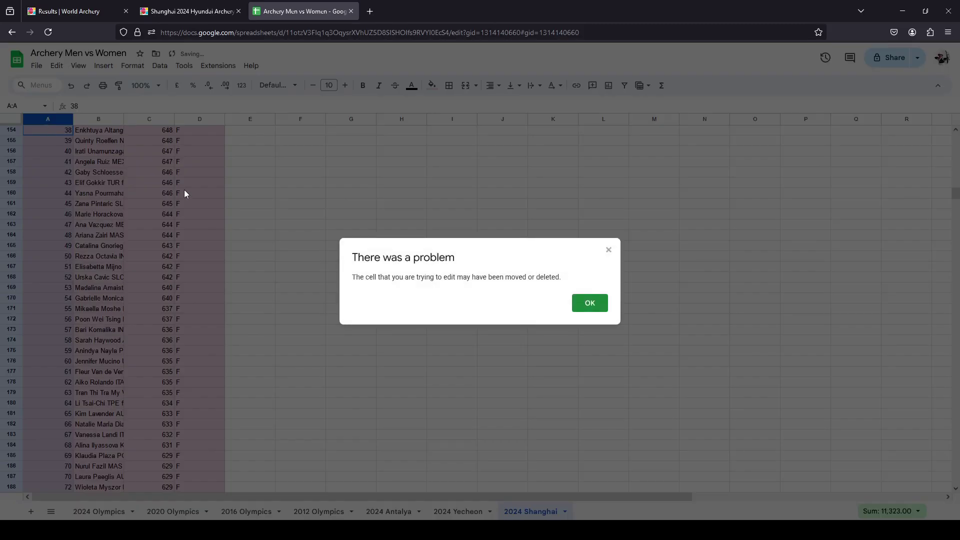
click(590, 303)
Delete column A with the separate men's and women's rank numbers from the 2024 Shanghai sheet.
scroll(297, 240, down, 20)
scroll(345, 256, down, 20)
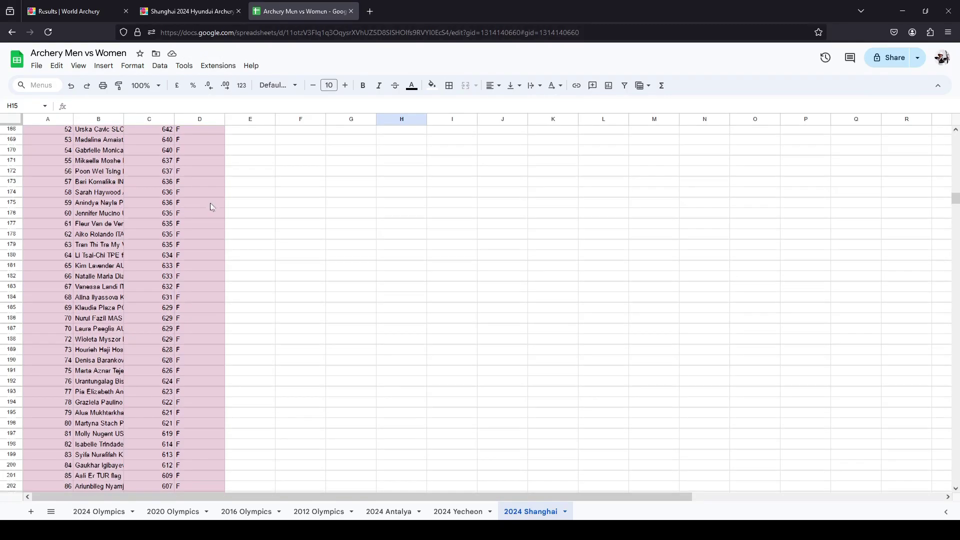
right_click(50, 119)
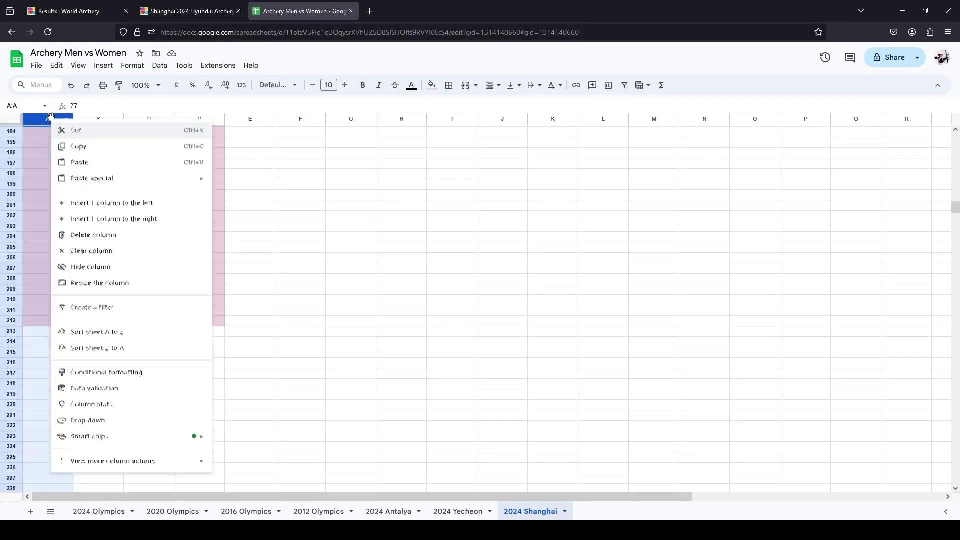
click(125, 239)
click(303, 333)
Fit the widths of columns A, B and C to the athlete names, scores and gender letters.
scroll(74, 200, up, 2)
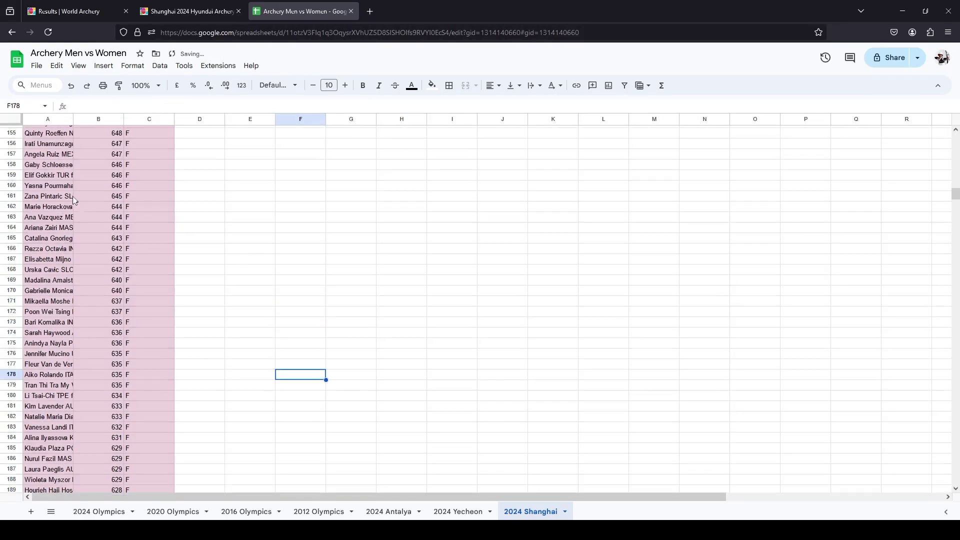
double_click(73, 119)
double_click(213, 119)
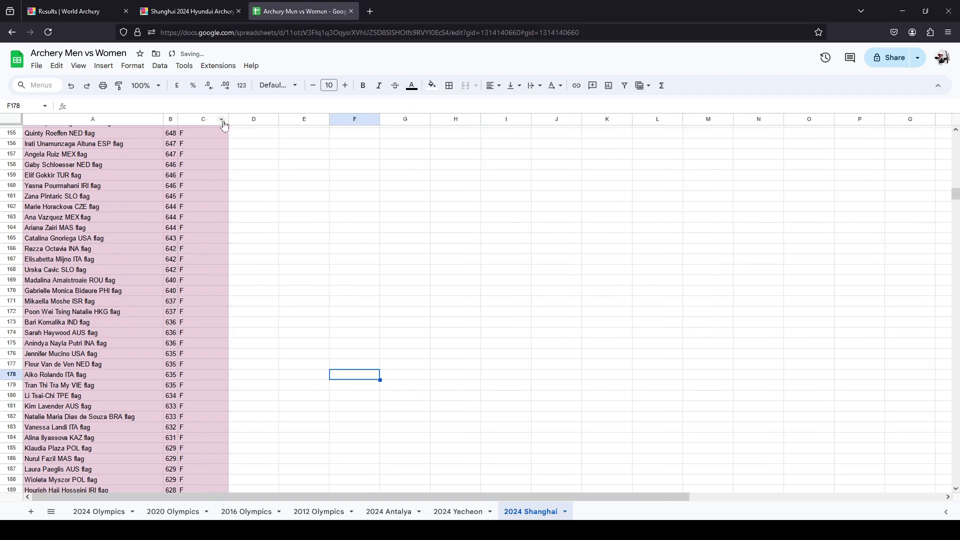
double_click(228, 119)
Create a filter on columns A to C and sort the combined list by the column B scores in descending order.
drag(955, 196, 956, 137)
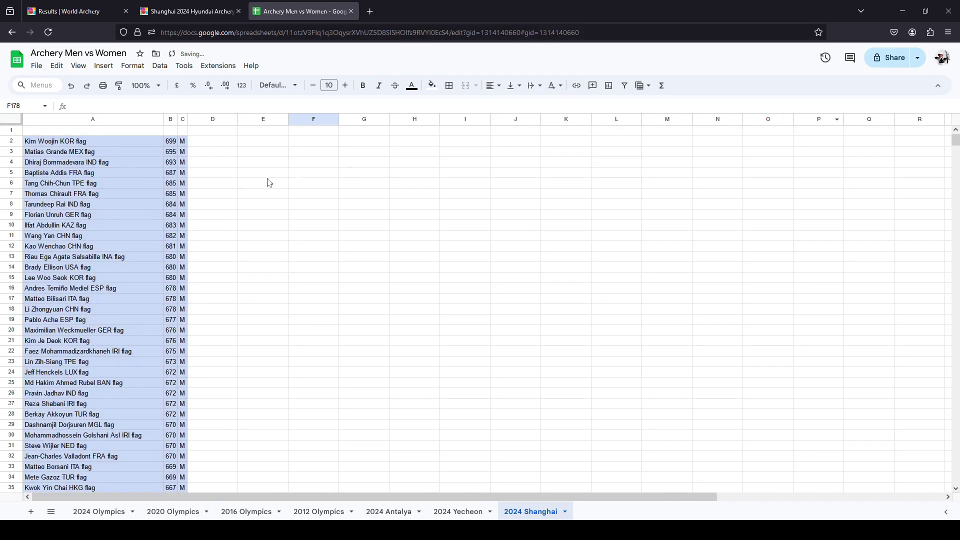
click(130, 119)
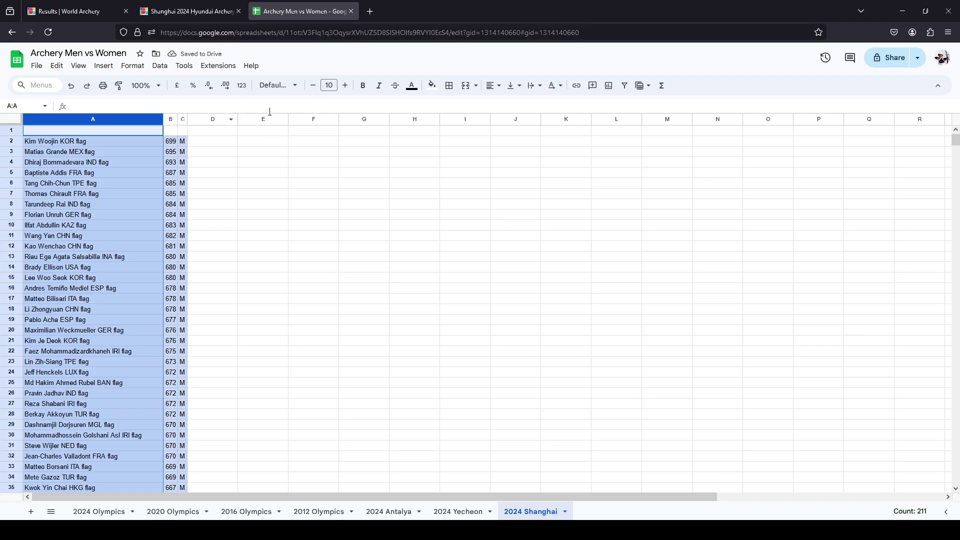
shift+click(182, 119)
click(625, 88)
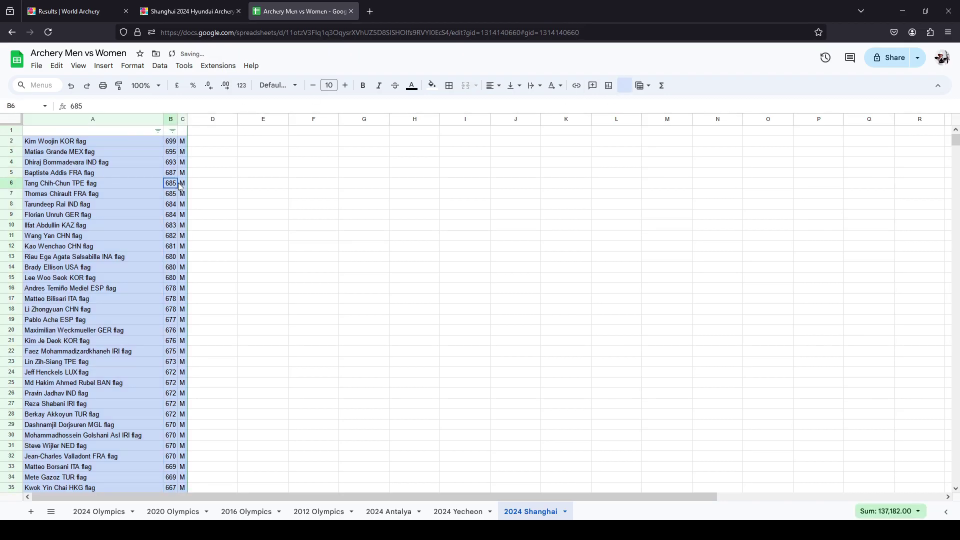
click(173, 130)
click(125, 164)
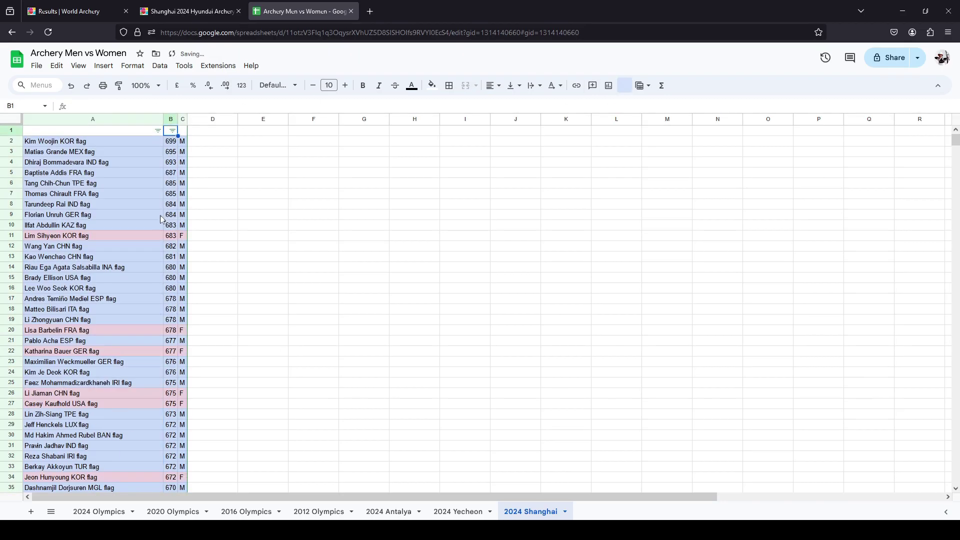
Delete all entries below the top 64, from row 66 through row 212 in columns A to C.
scroll(152, 280, down, 15)
scroll(70, 315, up, 4)
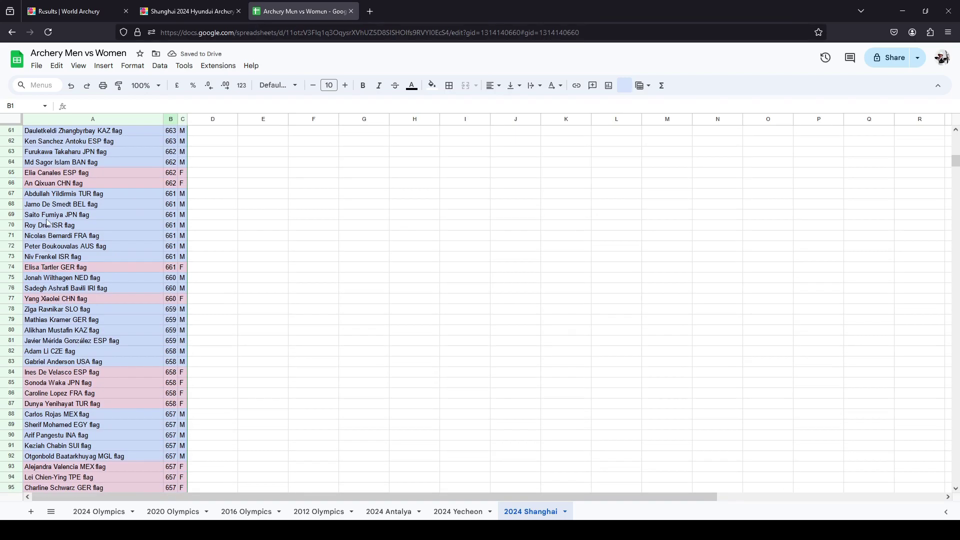
click(50, 184)
scroll(205, 371, down, 16)
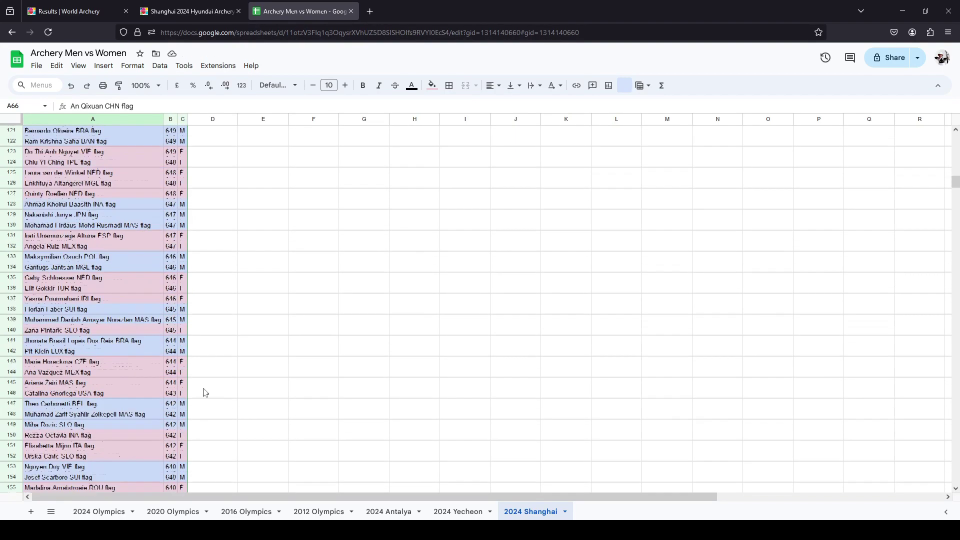
scroll(202, 387, down, 11)
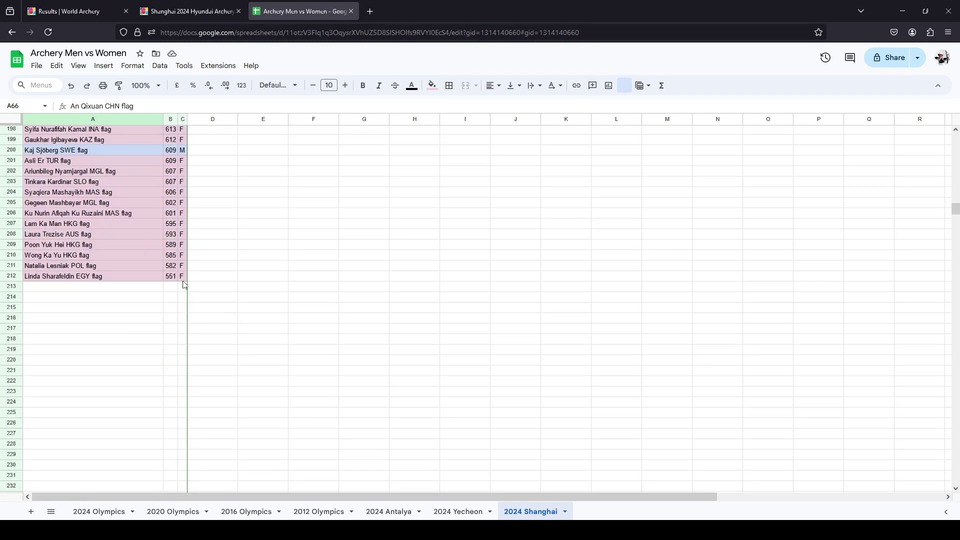
shift+click(183, 278)
right_click(128, 279)
mouse_move(233, 345)
click(229, 307)
click(949, 222)
key(shift+Up)
key(shift+Up)
key(shift+Up)
drag(956, 224, 881, 150)
click(465, 256)
Copy the Female and Male count table in D2:E3 of the 2024 Yecheon sheet to cell D2 of the 2024 Shanghai sheet.
scroll(200, 347, down, 10)
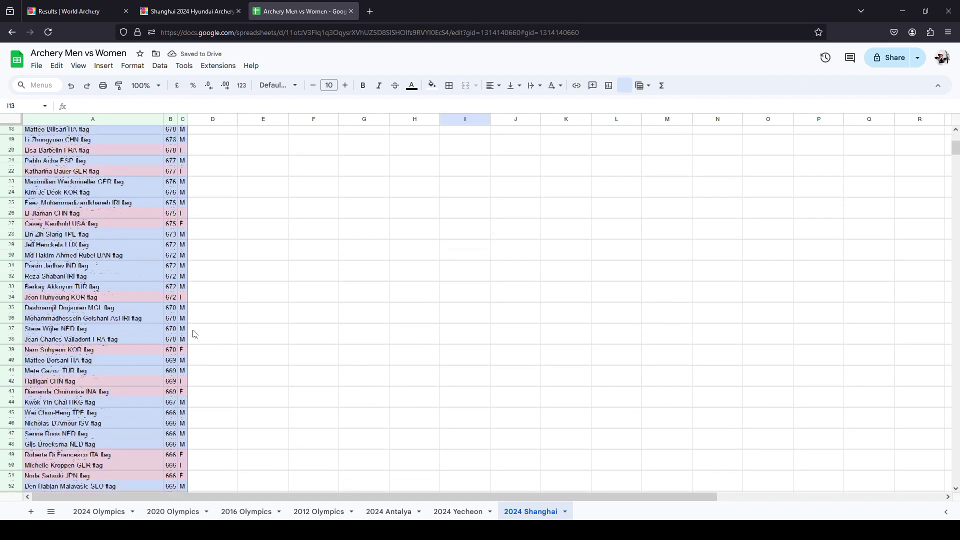
scroll(204, 350, up, 4)
scroll(203, 350, down, 2)
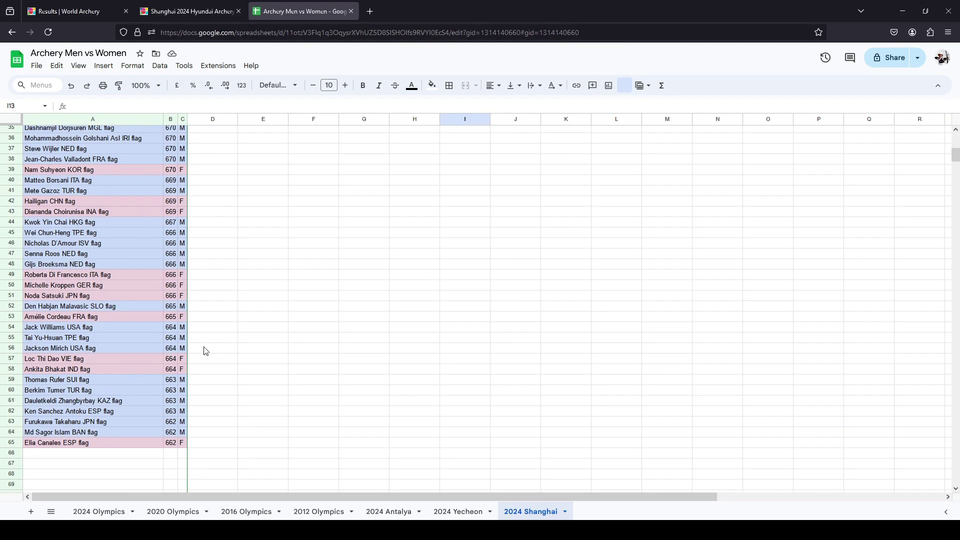
scroll(203, 350, up, 10)
click(463, 511)
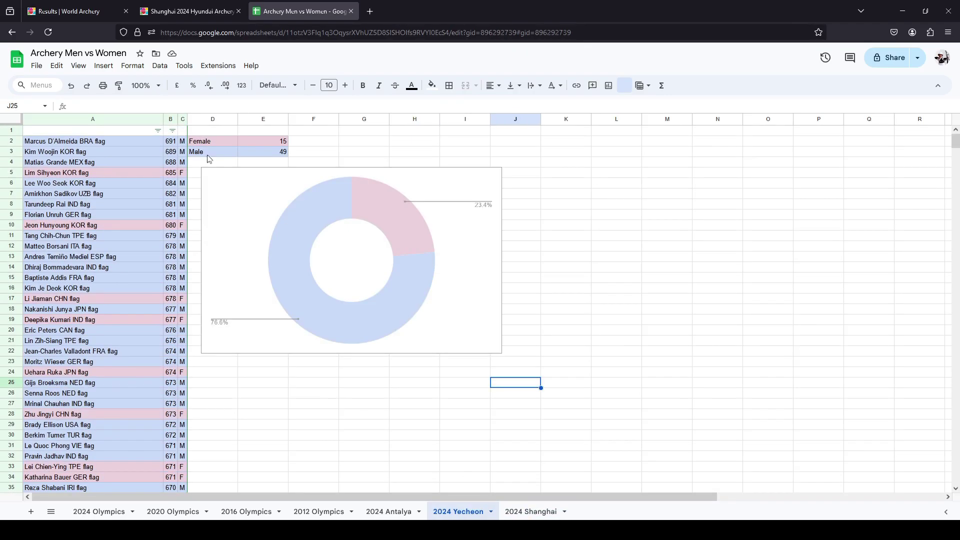
drag(235, 145, 256, 156)
key(ctrl+c)
click(530, 511)
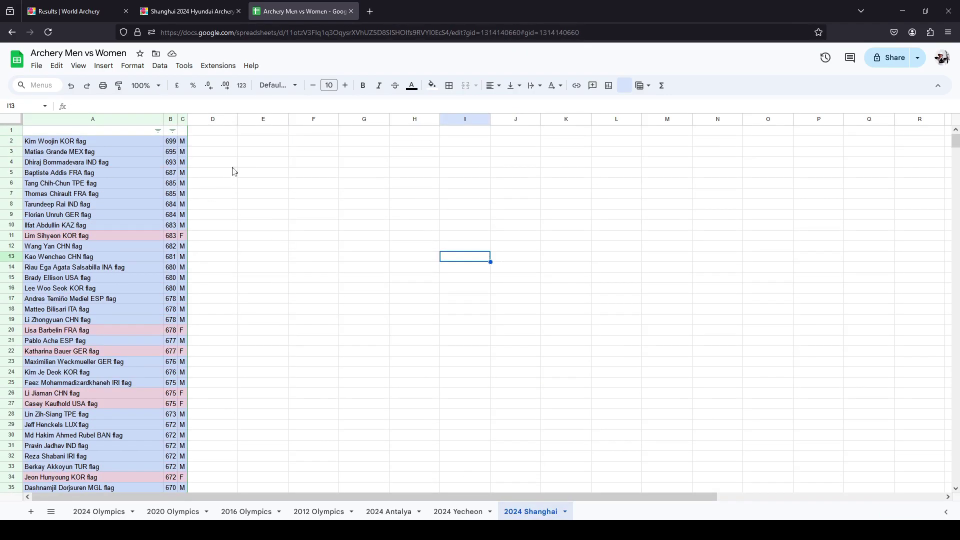
click(210, 141)
key(ctrl+v)
click(308, 198)
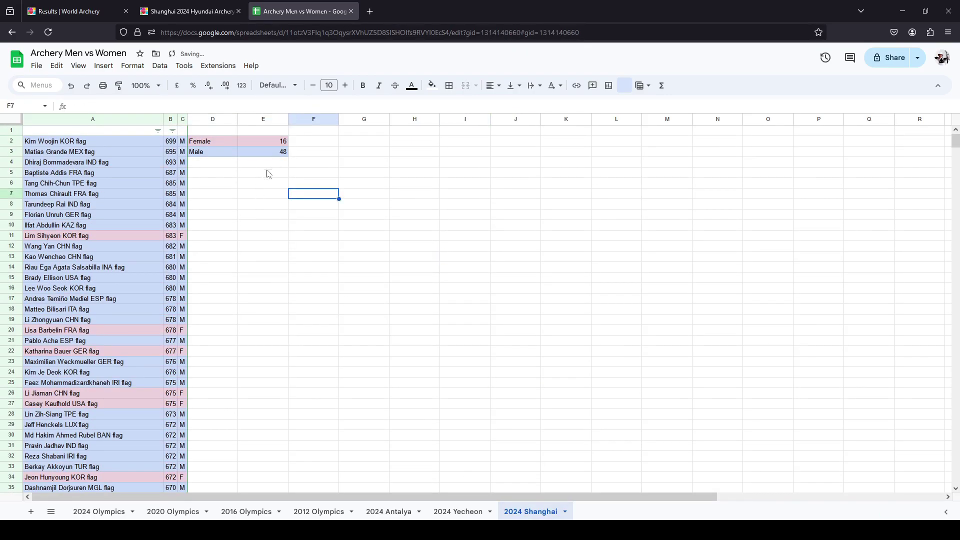
Copy the doughnut chart from the 2024 Yecheon sheet into the 2024 Shanghai sheet below the count table.
click(461, 511)
click(530, 511)
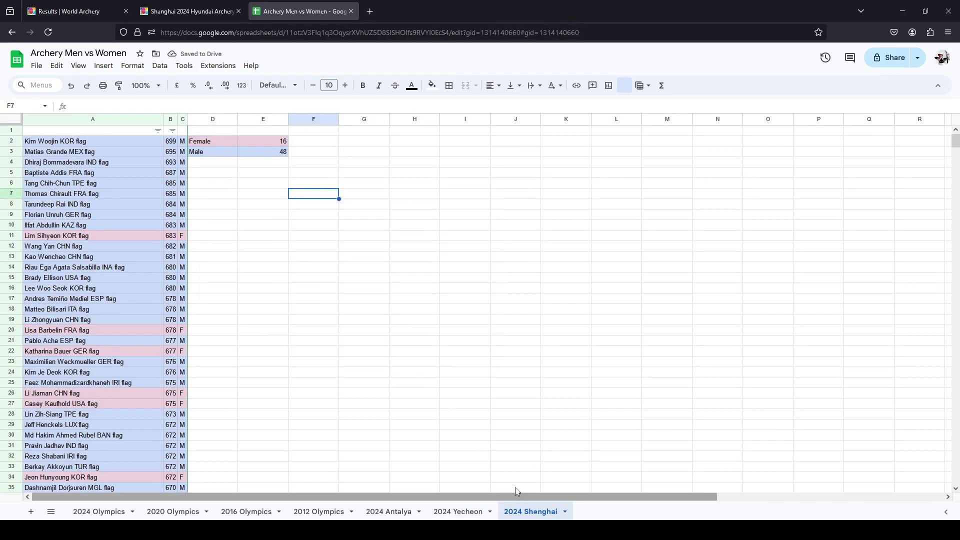
click(213, 163)
key(ctrl+v)
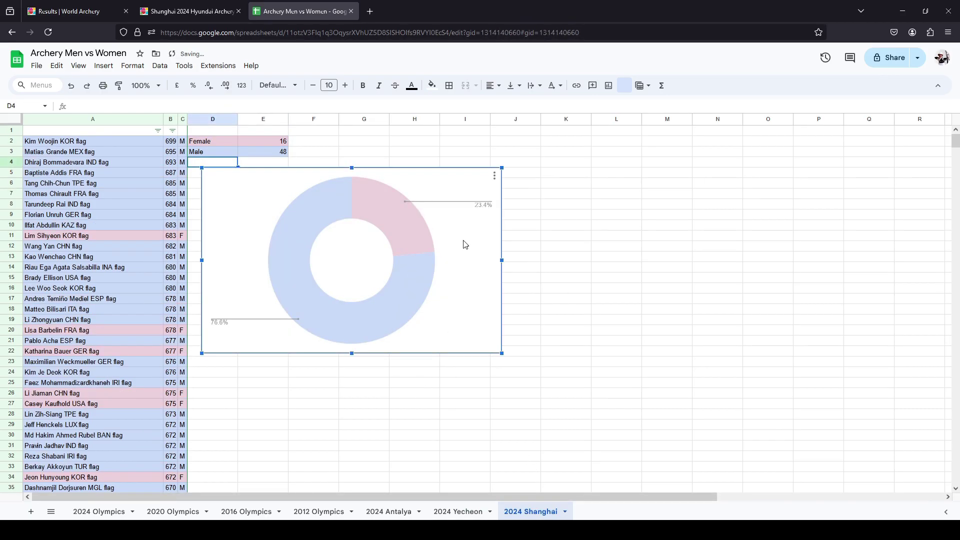
Remove the 2024 Yecheon E2:E3 value series from the pasted doughnut chart and clear its label.
double_click(465, 245)
click(923, 337)
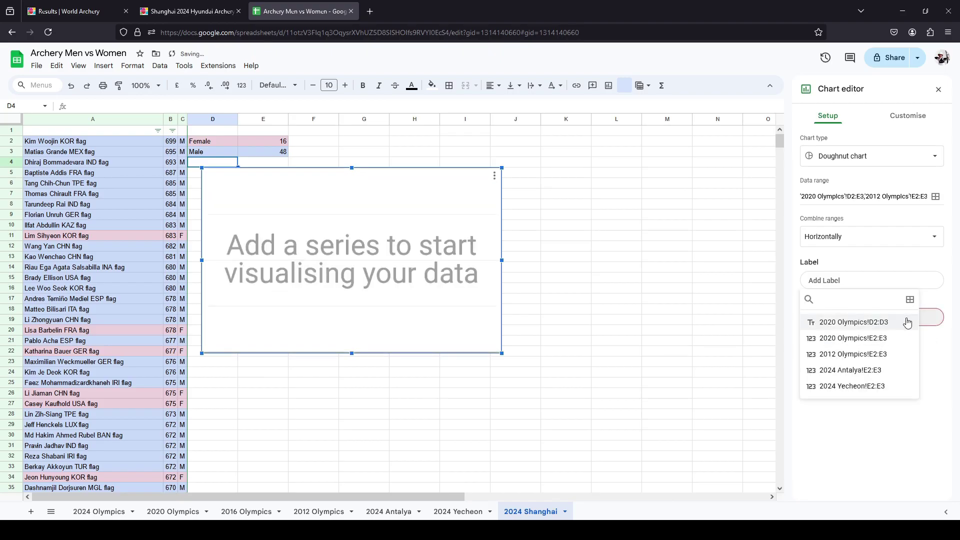
key(ctrl+z)
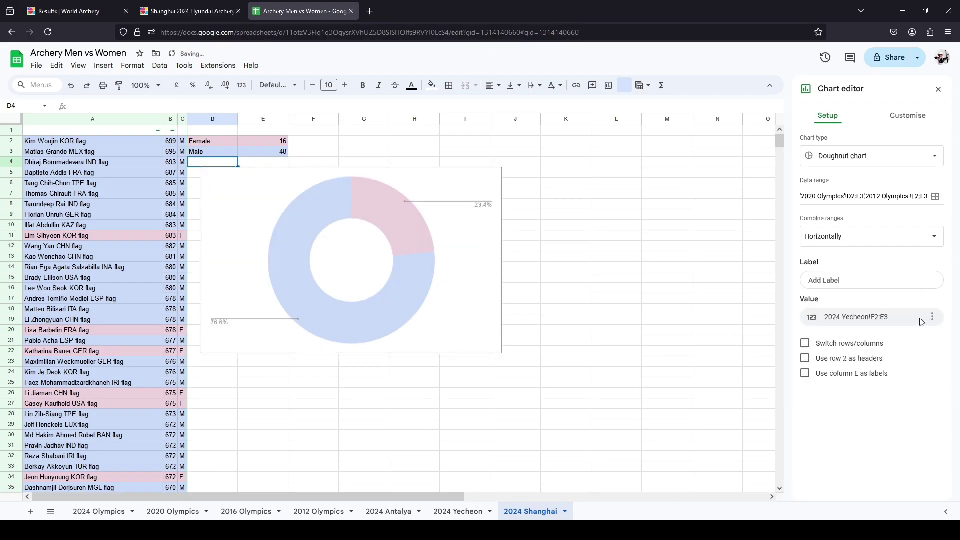
click(923, 337)
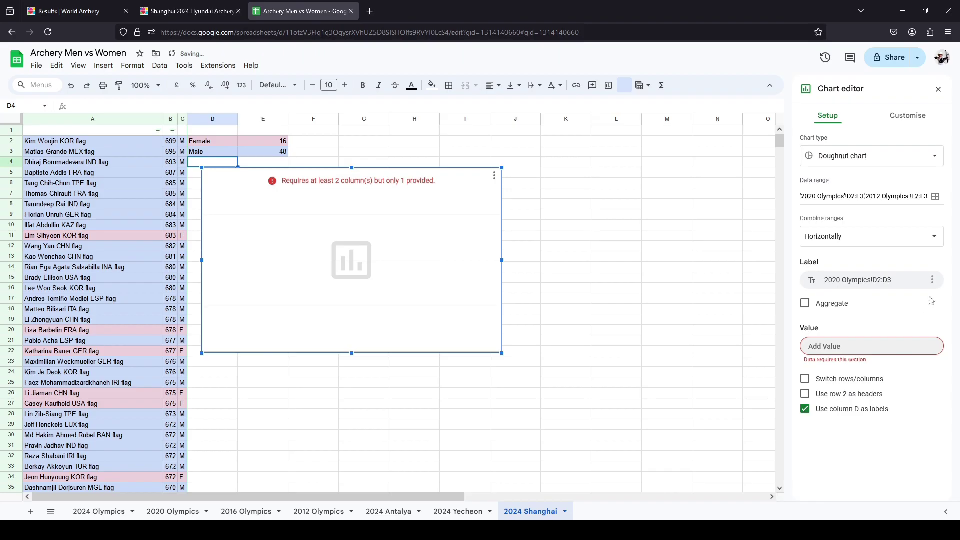
click(923, 300)
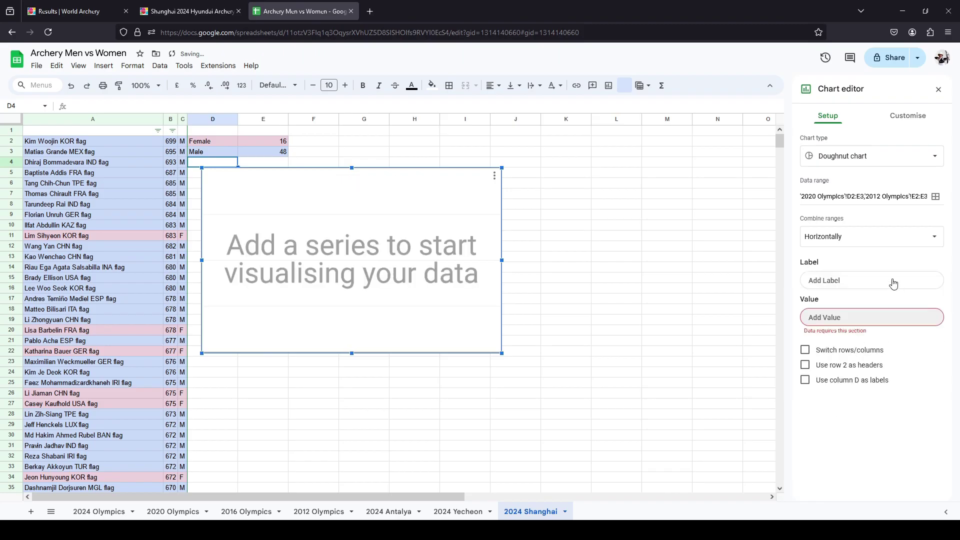
Set the doughnut chart's value series to the female and male counts in E2:E3 of the 2024 Shanghai sheet.
click(869, 320)
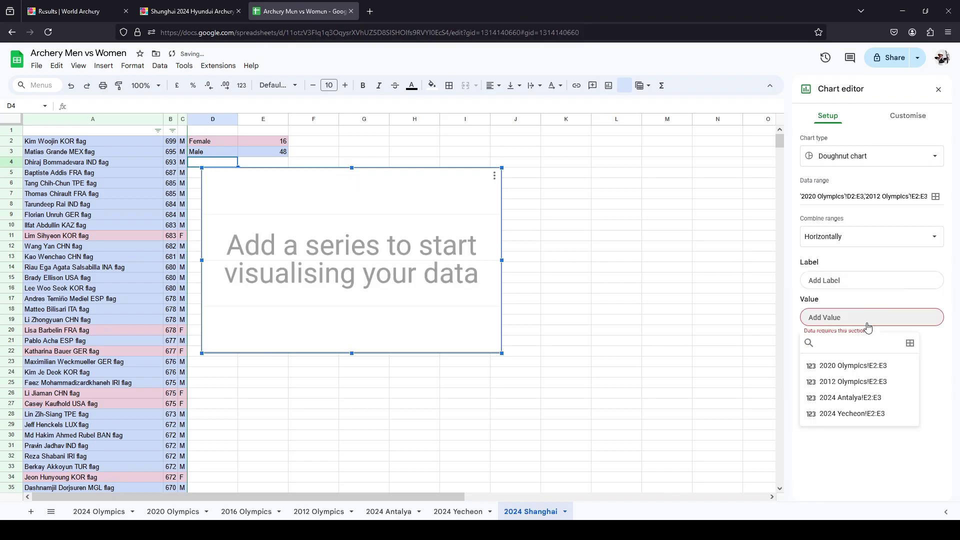
click(910, 345)
click(205, 145)
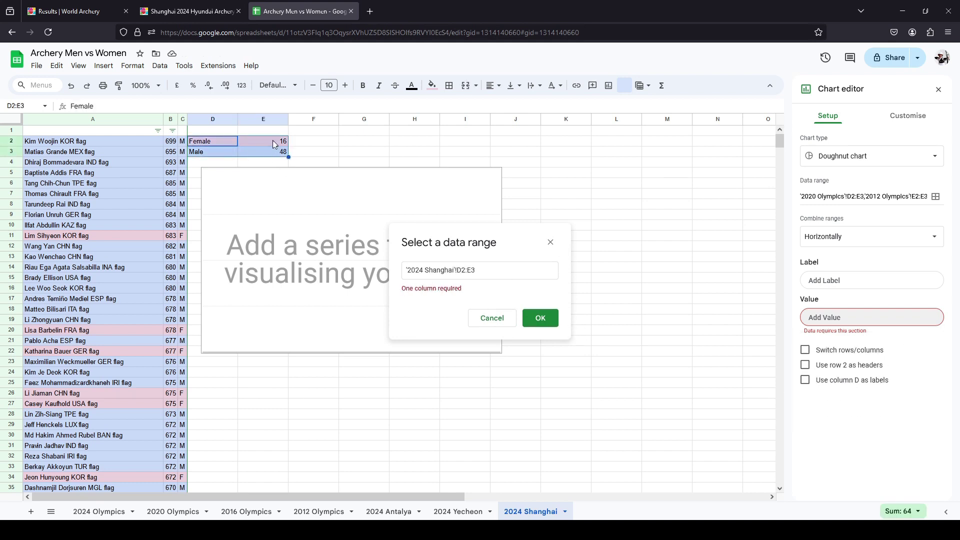
drag(273, 144, 274, 151)
click(540, 318)
click(514, 374)
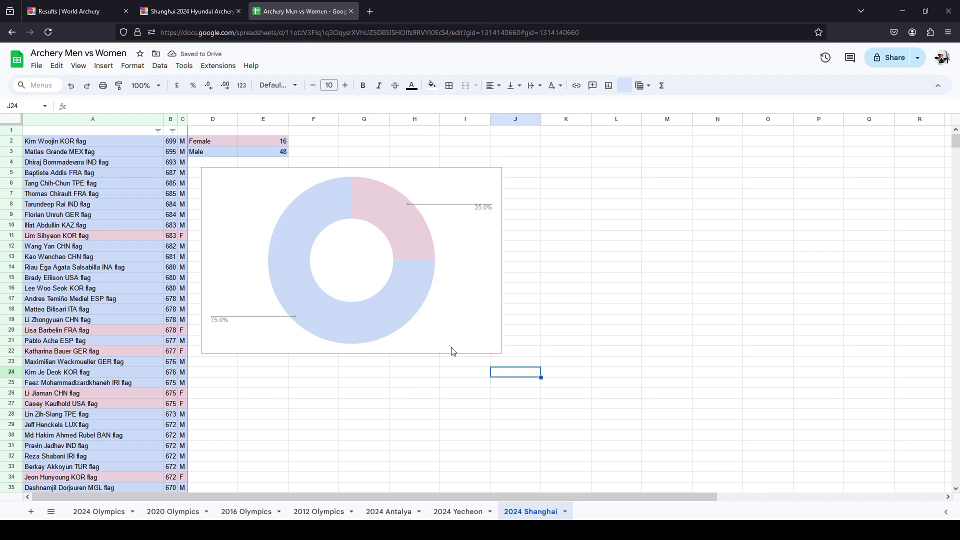
scroll(454, 351, down, 9)
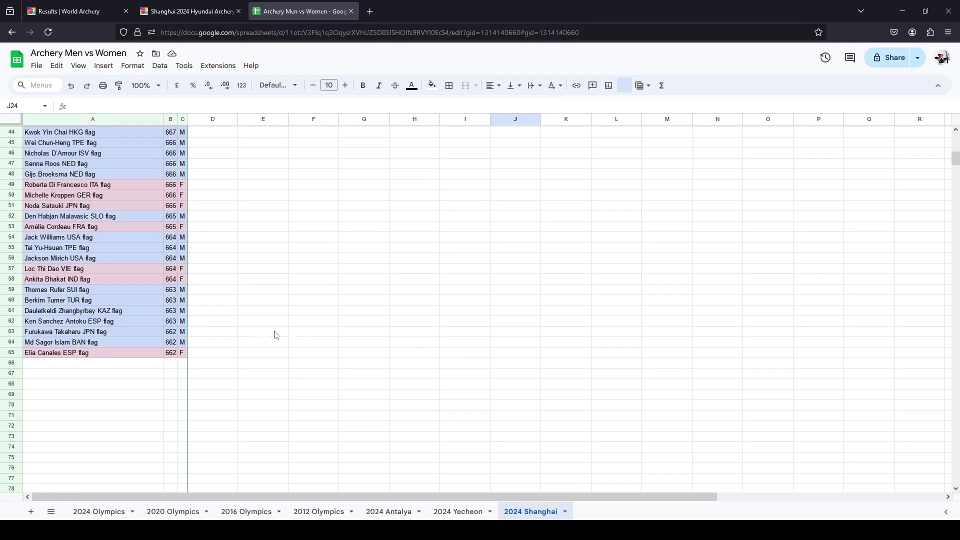